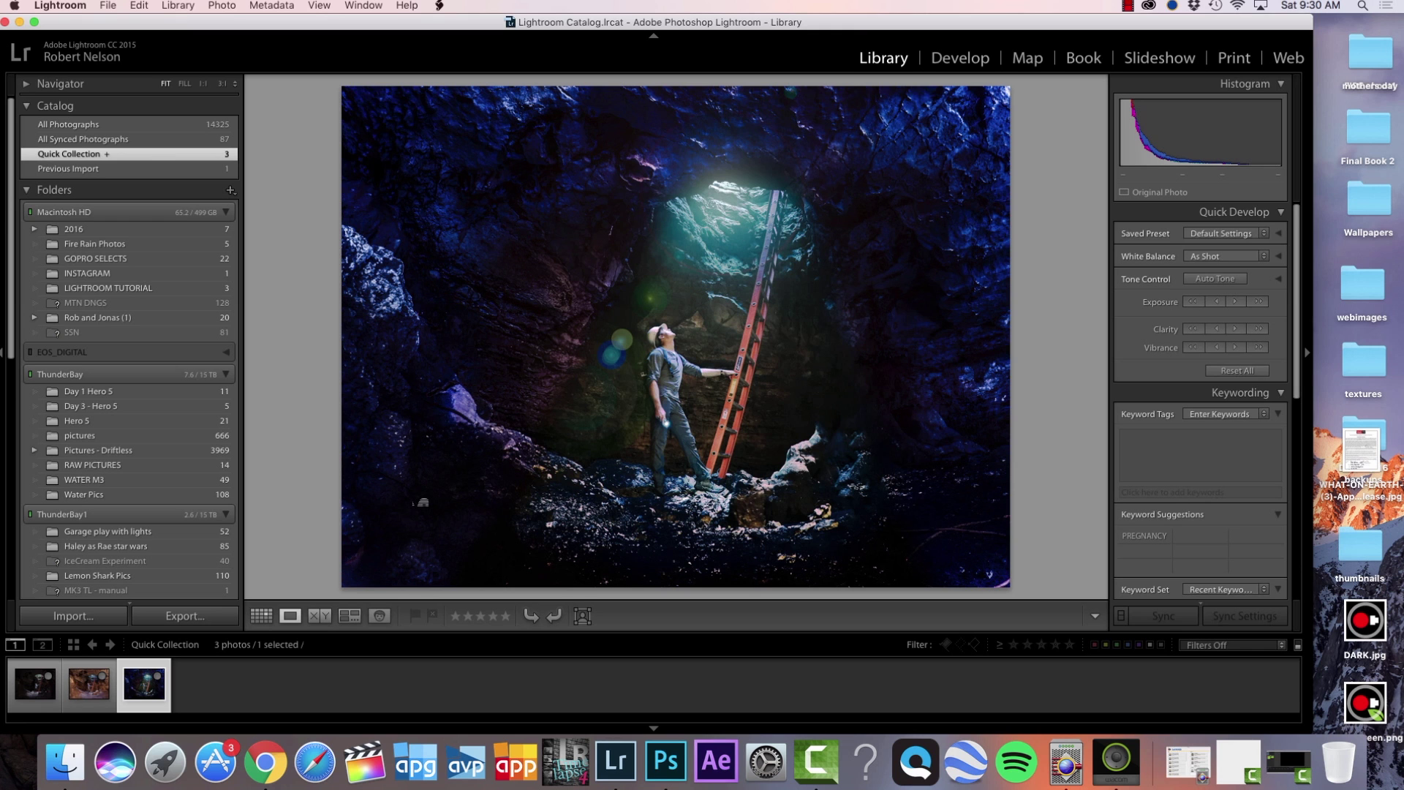
Step: Create two virtual copies of the brown cave photo with the ladder in the Quick Collection
{"action": "key", "text": "Right"}
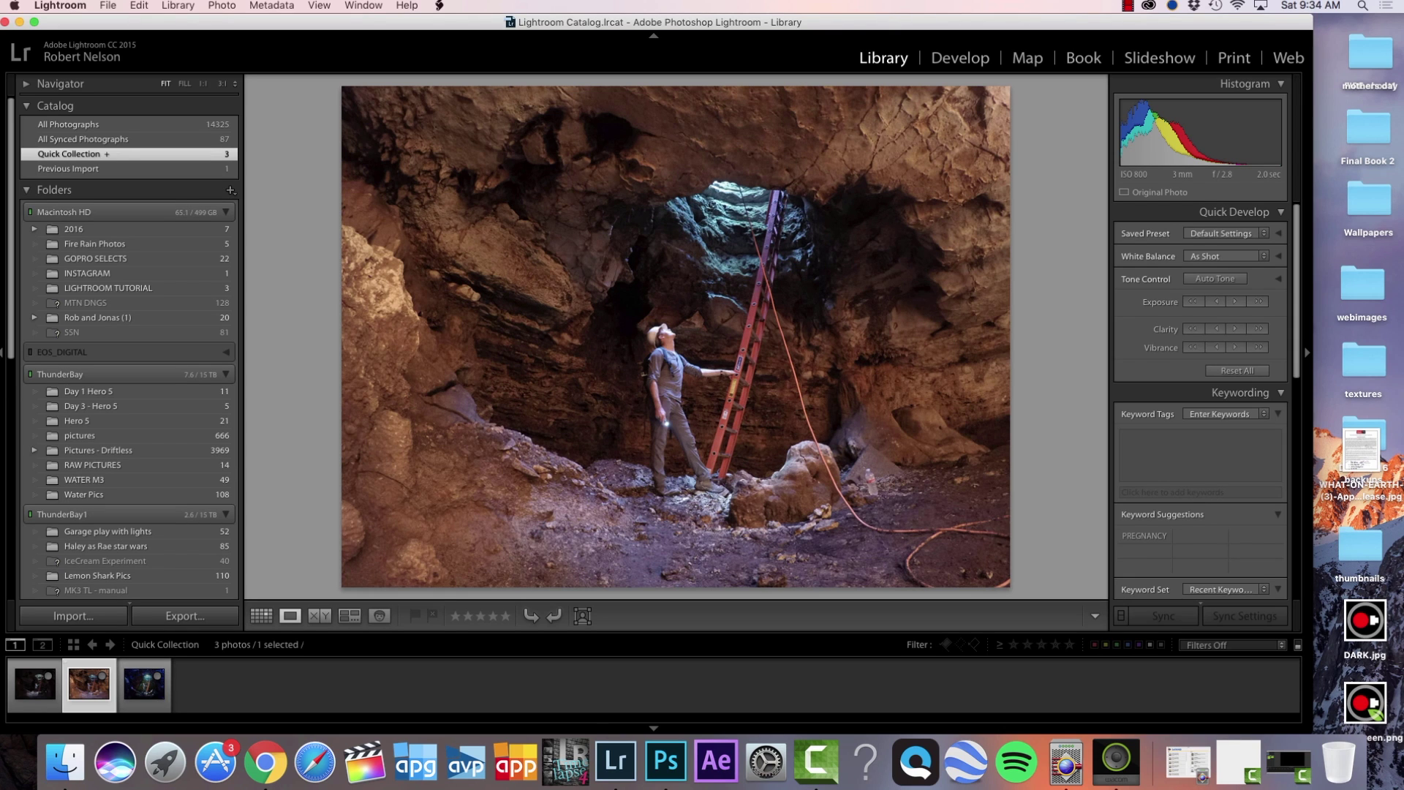
{"action": "right_click", "coordinate": [78, 684]}
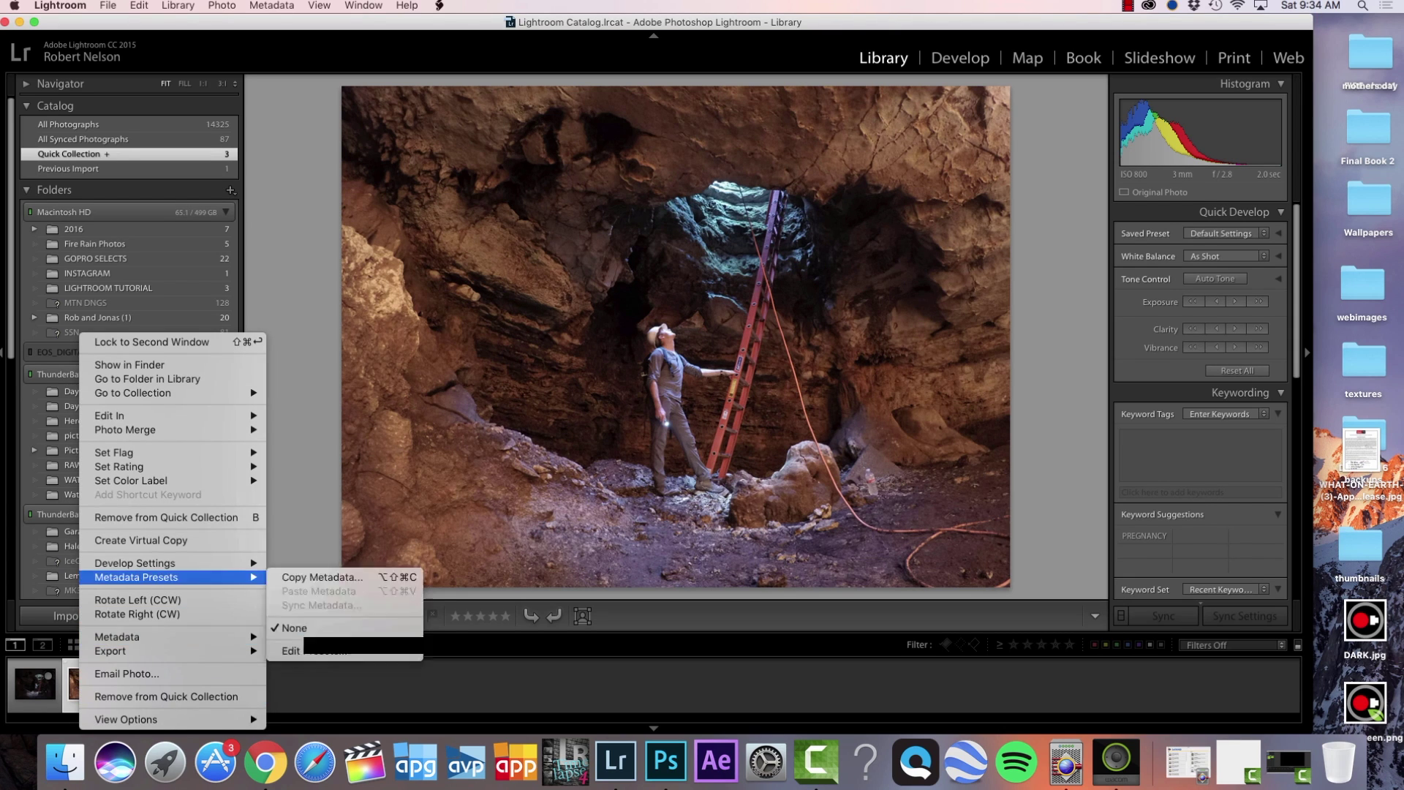
{"action": "key", "text": "Return"}
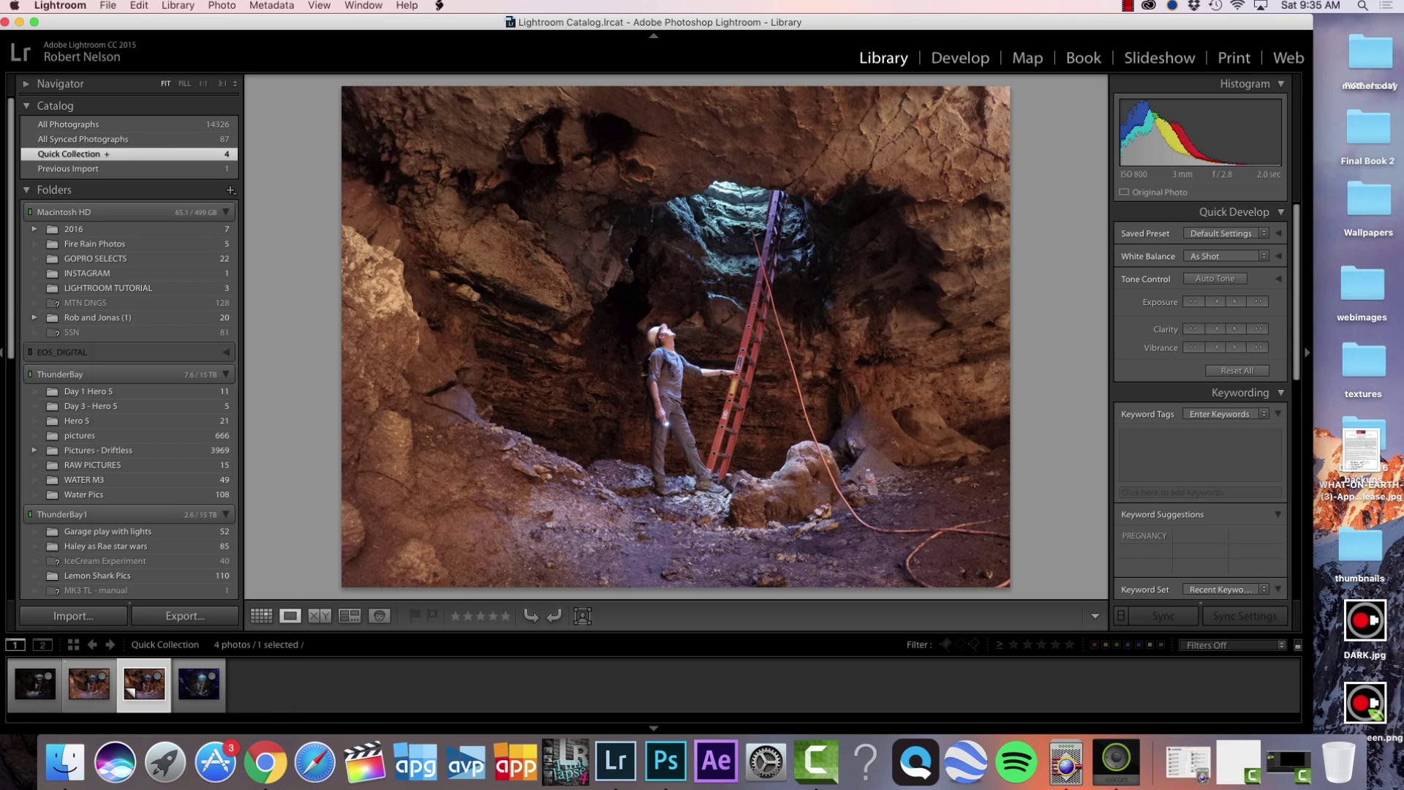
{"action": "right_click", "coordinate": [97, 687]}
{"action": "mouse_move", "coordinate": [183, 466]}
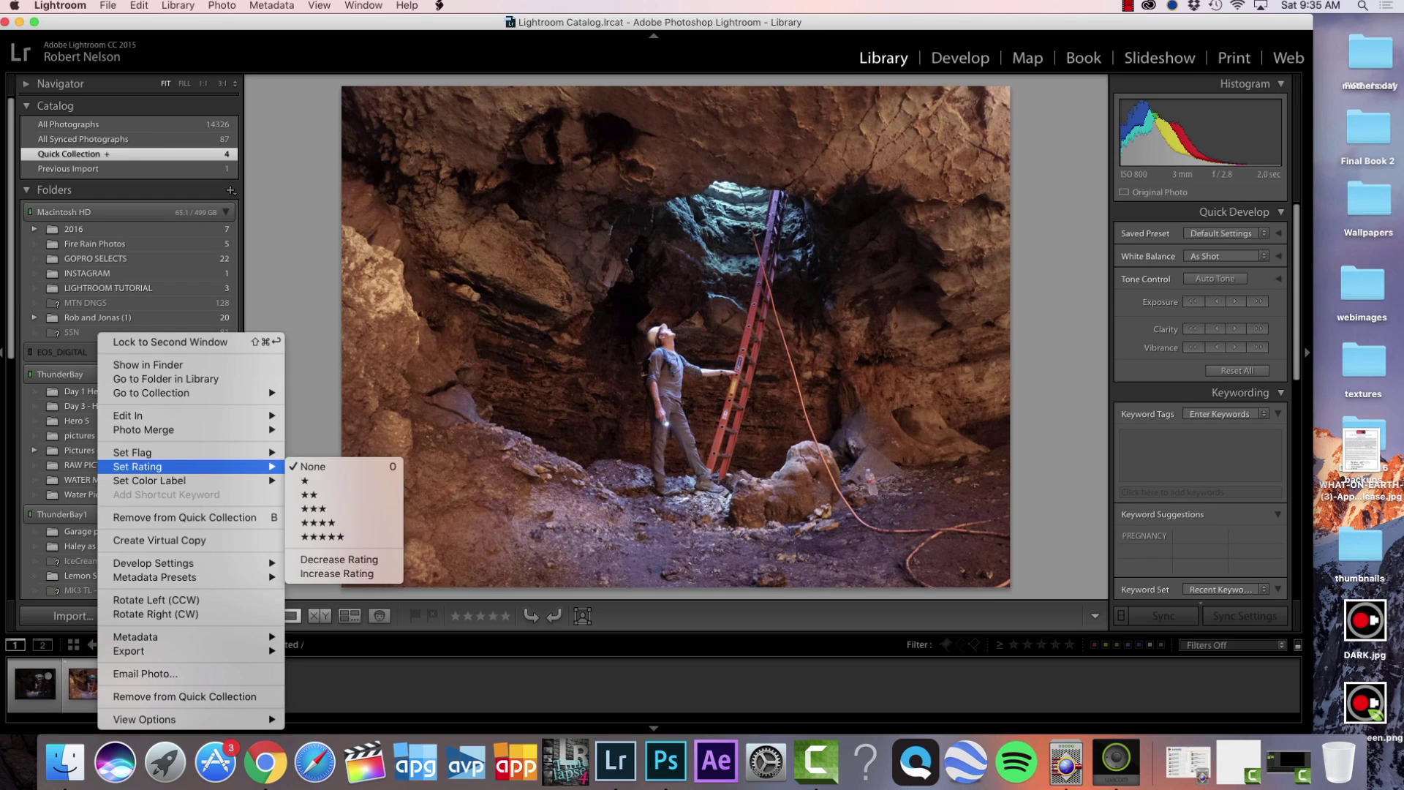
{"action": "left_click", "coordinate": [159, 540]}
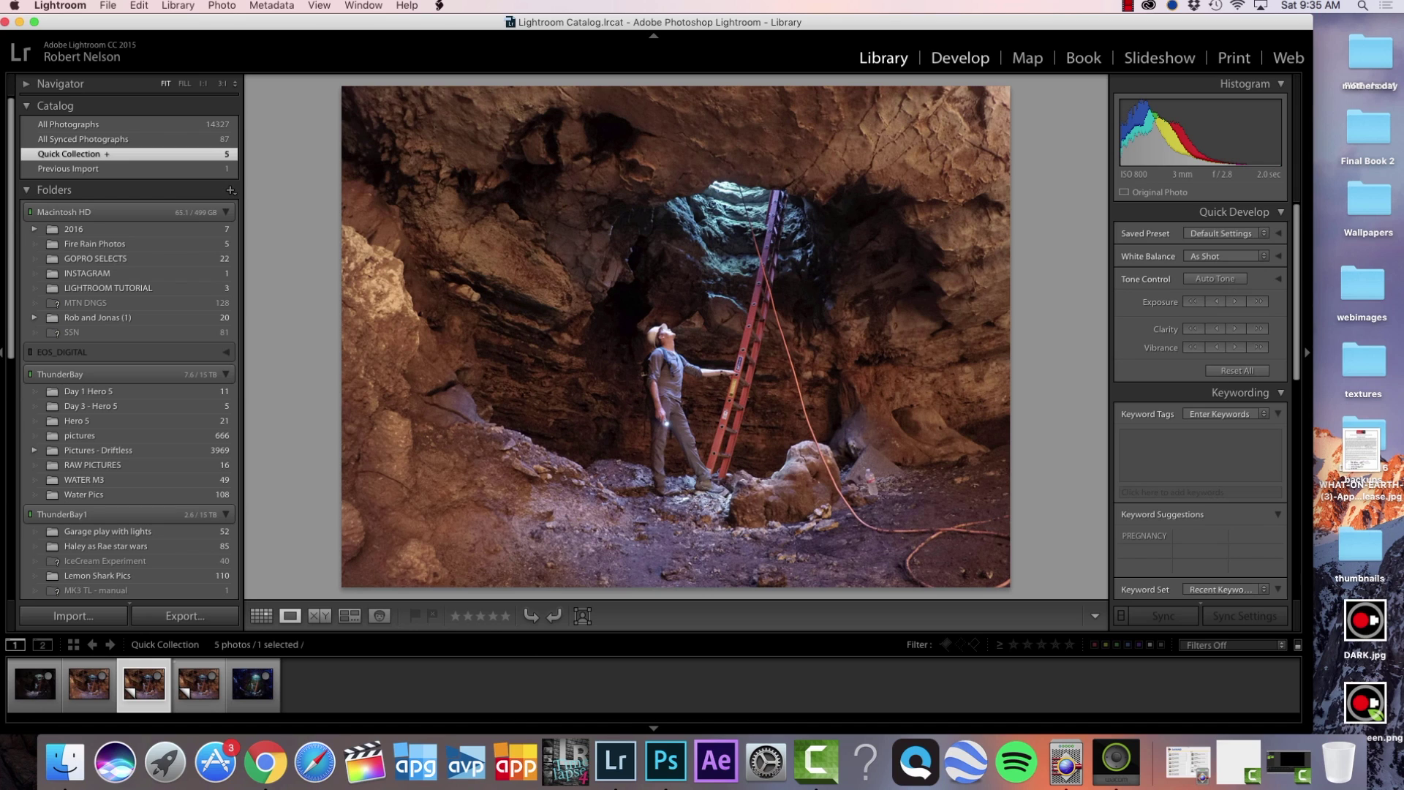
Step: Open the virtual copy for developing and set Clarity to +21 and Vibrance to +11
{"action": "key", "text": "d"}
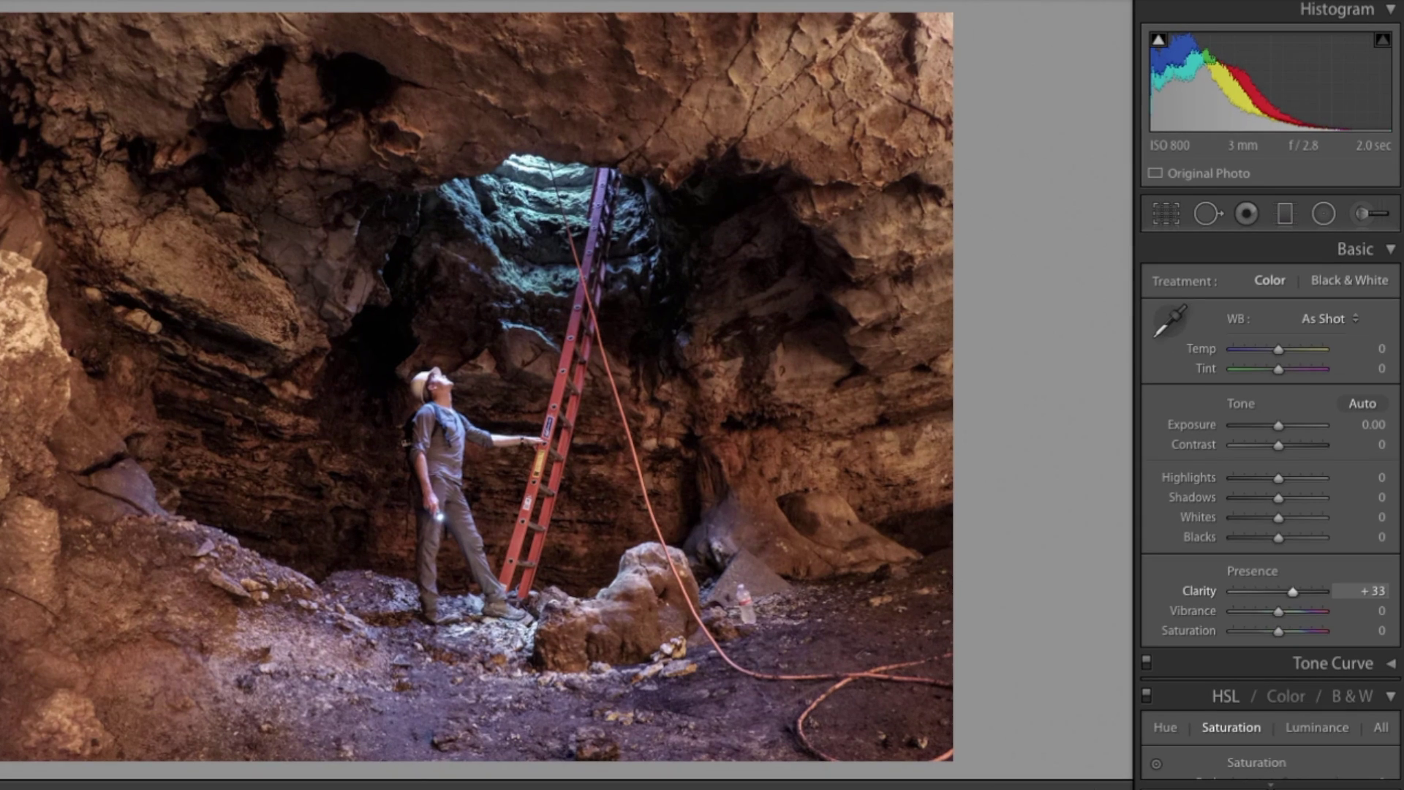
{"action": "mouse_move", "coordinate": [1292, 591]}
{"action": "left_mouse_down"}
{"action": "mouse_move", "coordinate": [1322, 591]}
{"action": "mouse_move", "coordinate": [1269, 591]}
{"action": "mouse_move", "coordinate": [1287, 591]}
{"action": "left_mouse_up"}
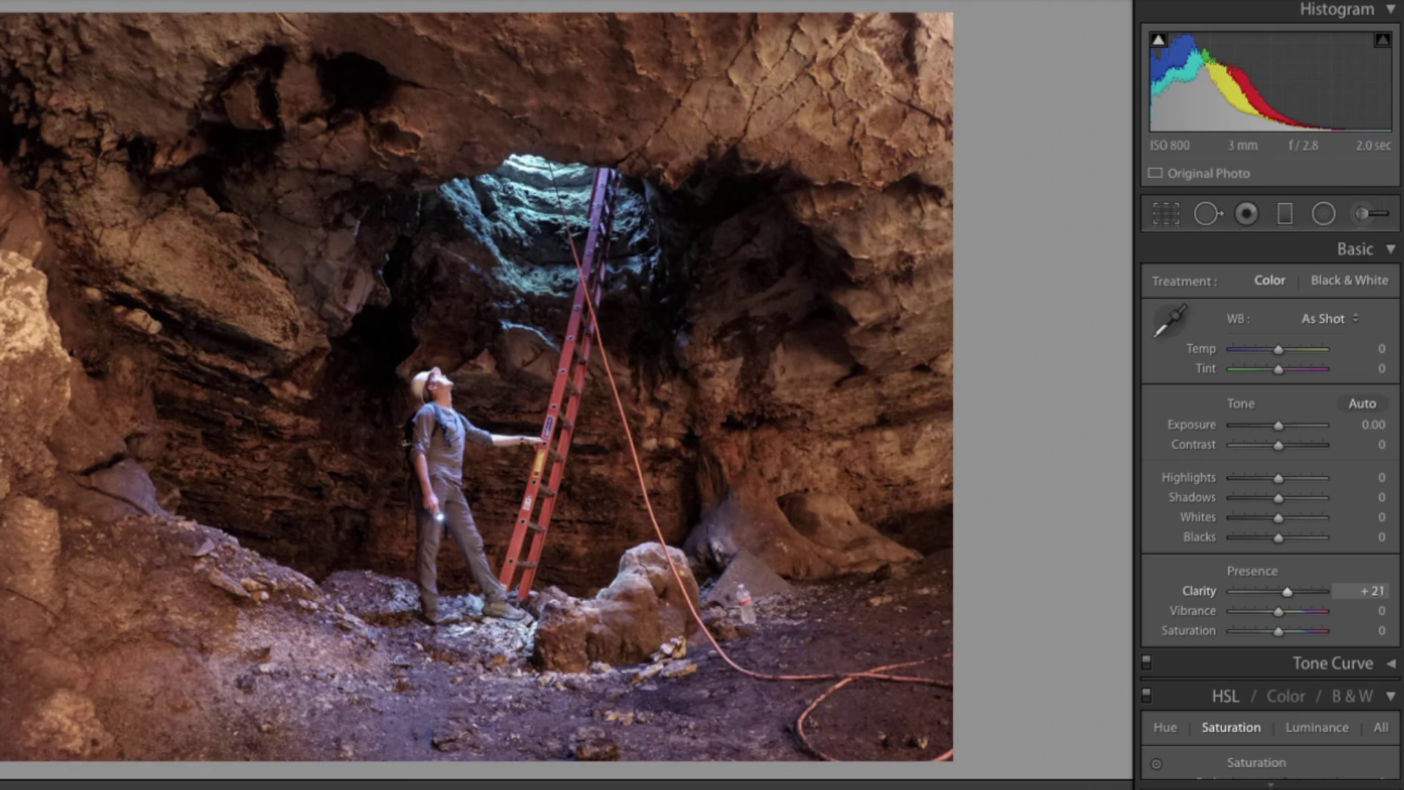
{"action": "left_click", "coordinate": [415, 401]}
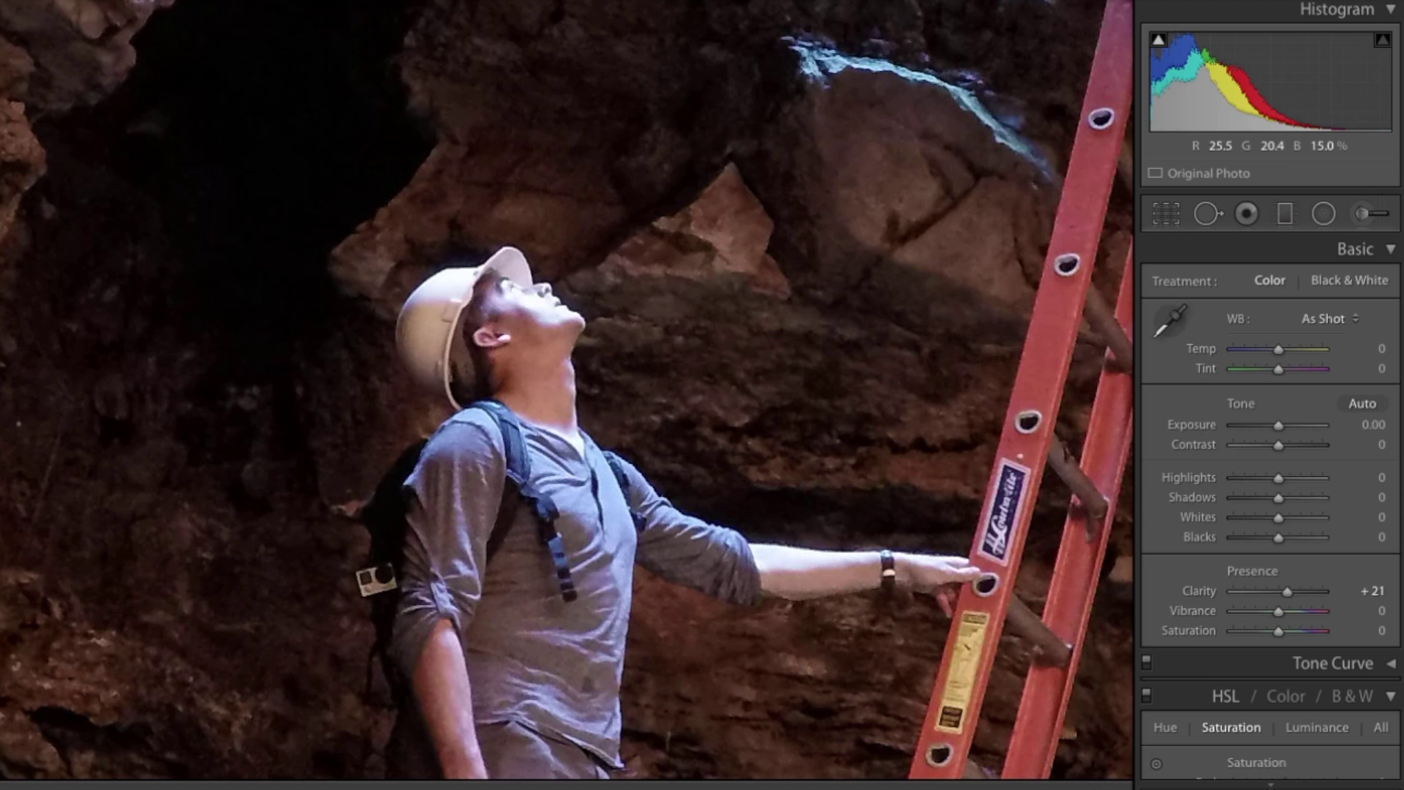
{"action": "left_click_drag", "start_coordinate": [1278, 610], "coordinate": [1283, 611]}
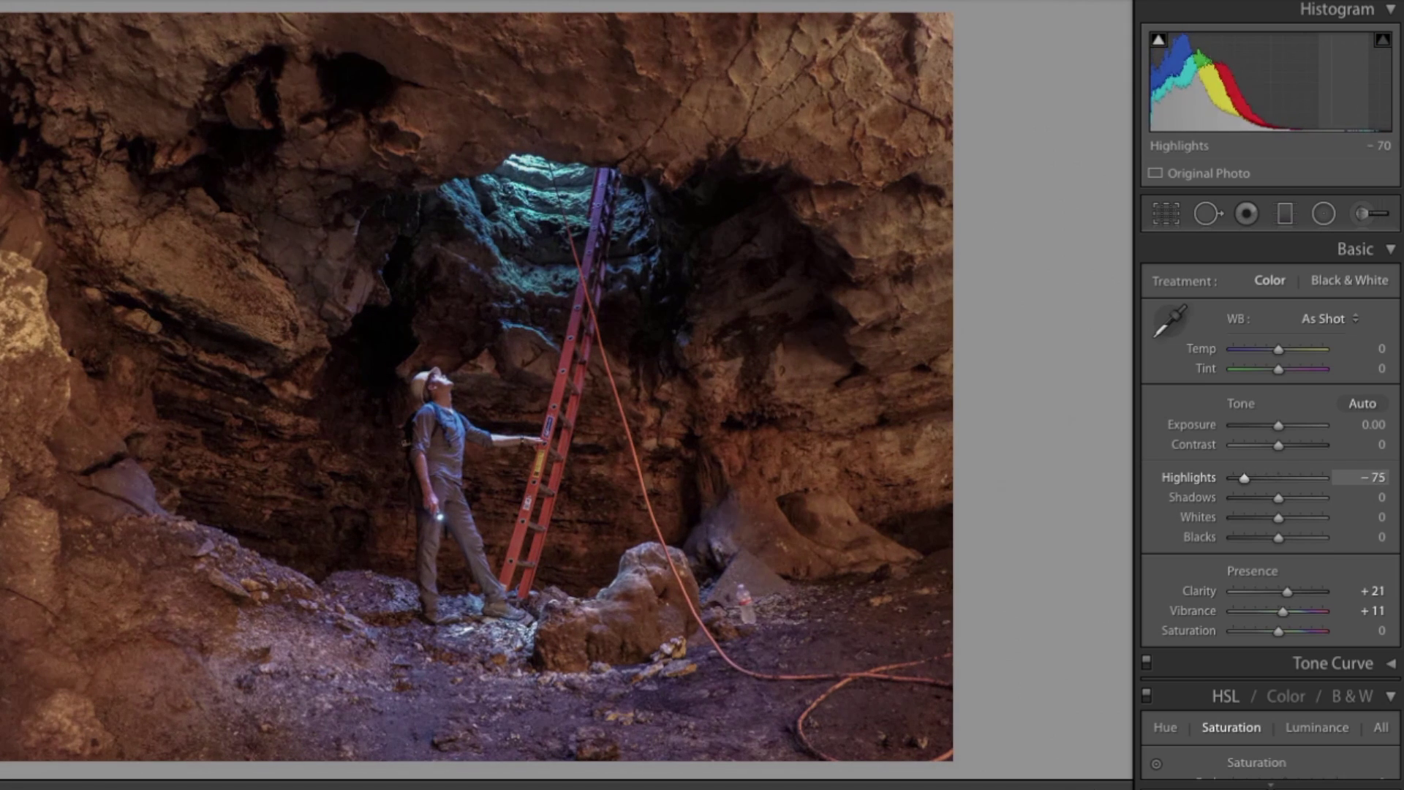
Step: Set Highlights to −53 and Shadows to +73, and check the man and ladder up close
{"action": "left_click_drag", "start_coordinate": [1244, 478], "coordinate": [1317, 497]}
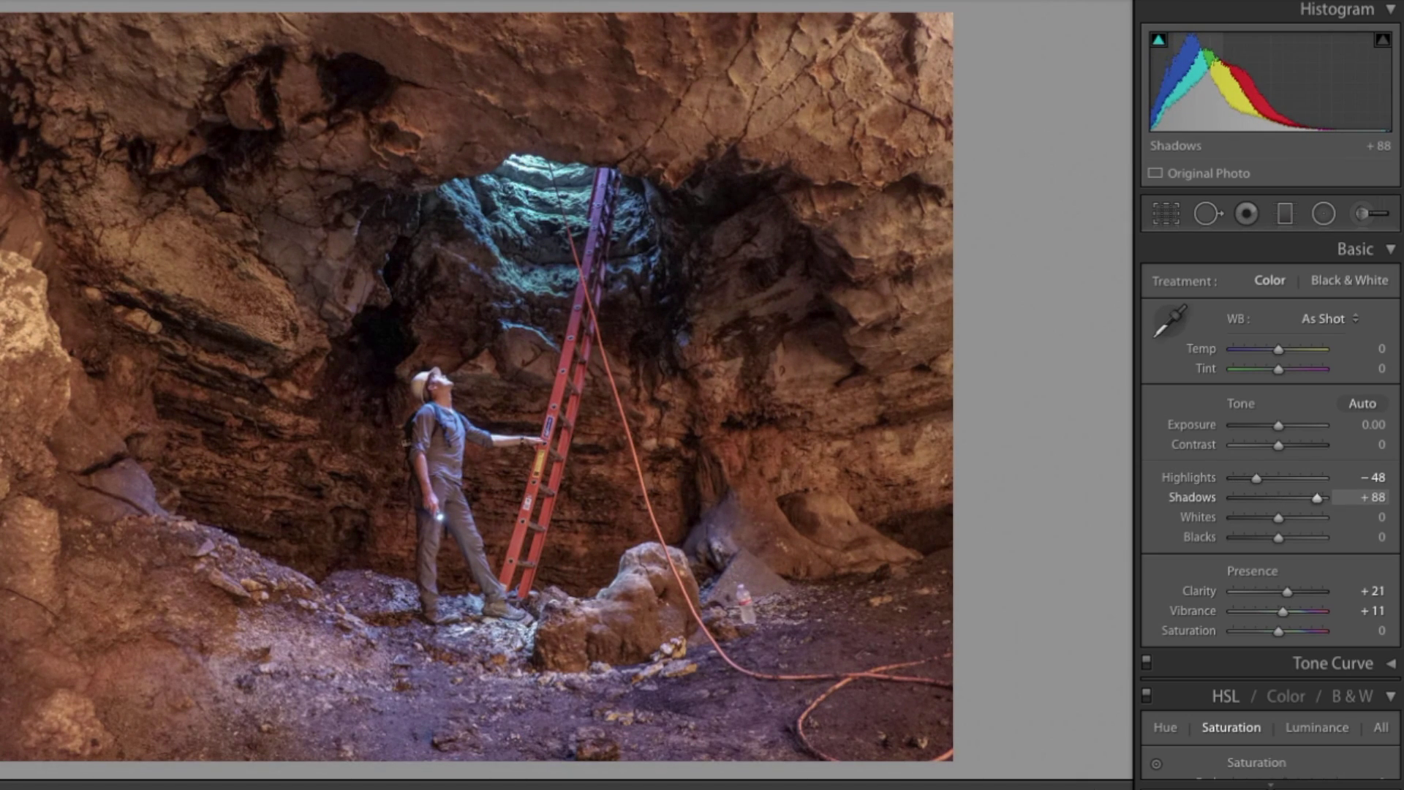
{"action": "left_click_drag", "start_coordinate": [1316, 498], "coordinate": [1311, 498]}
{"action": "key", "text": "Down"}
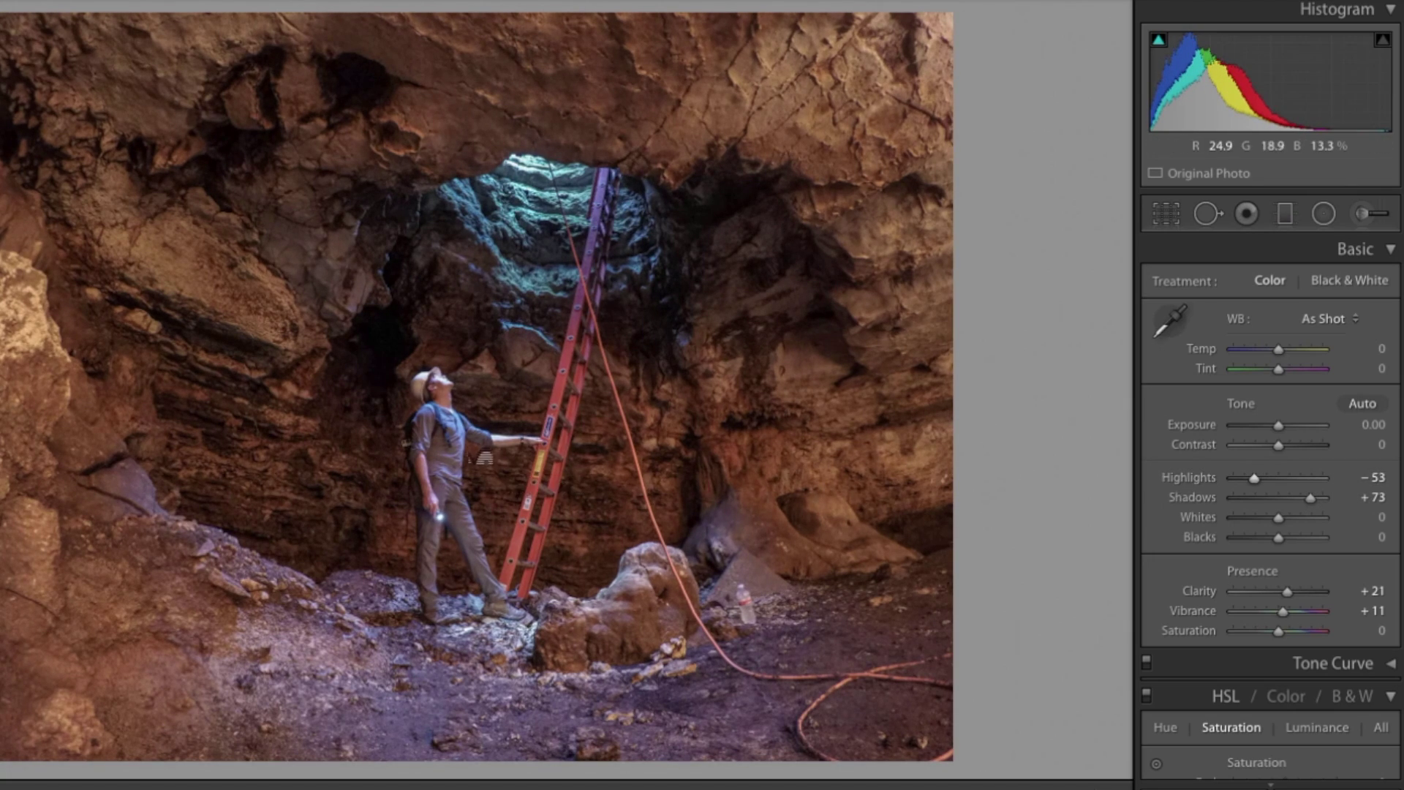
{"action": "left_click", "coordinate": [474, 445]}
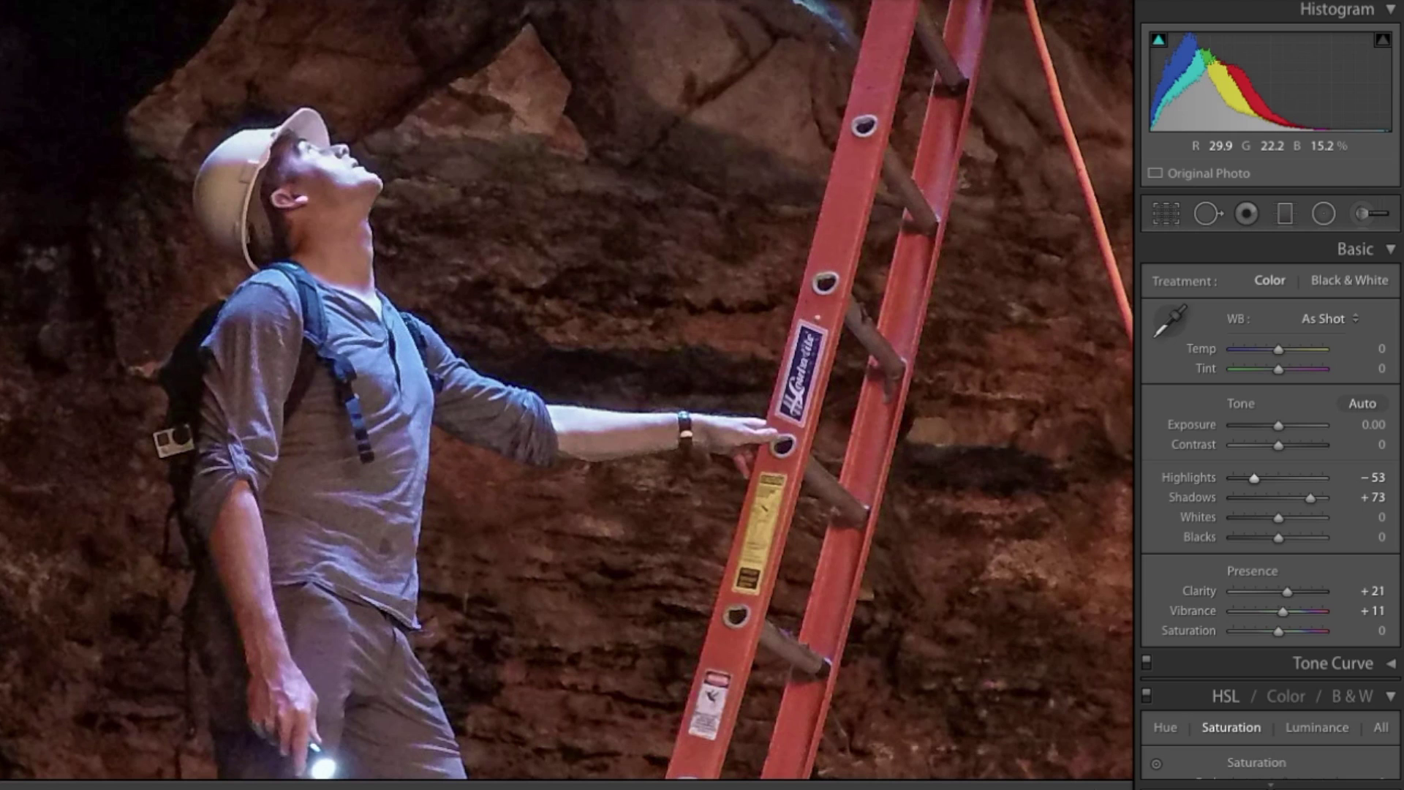
{"action": "left_click", "coordinate": [479, 443]}
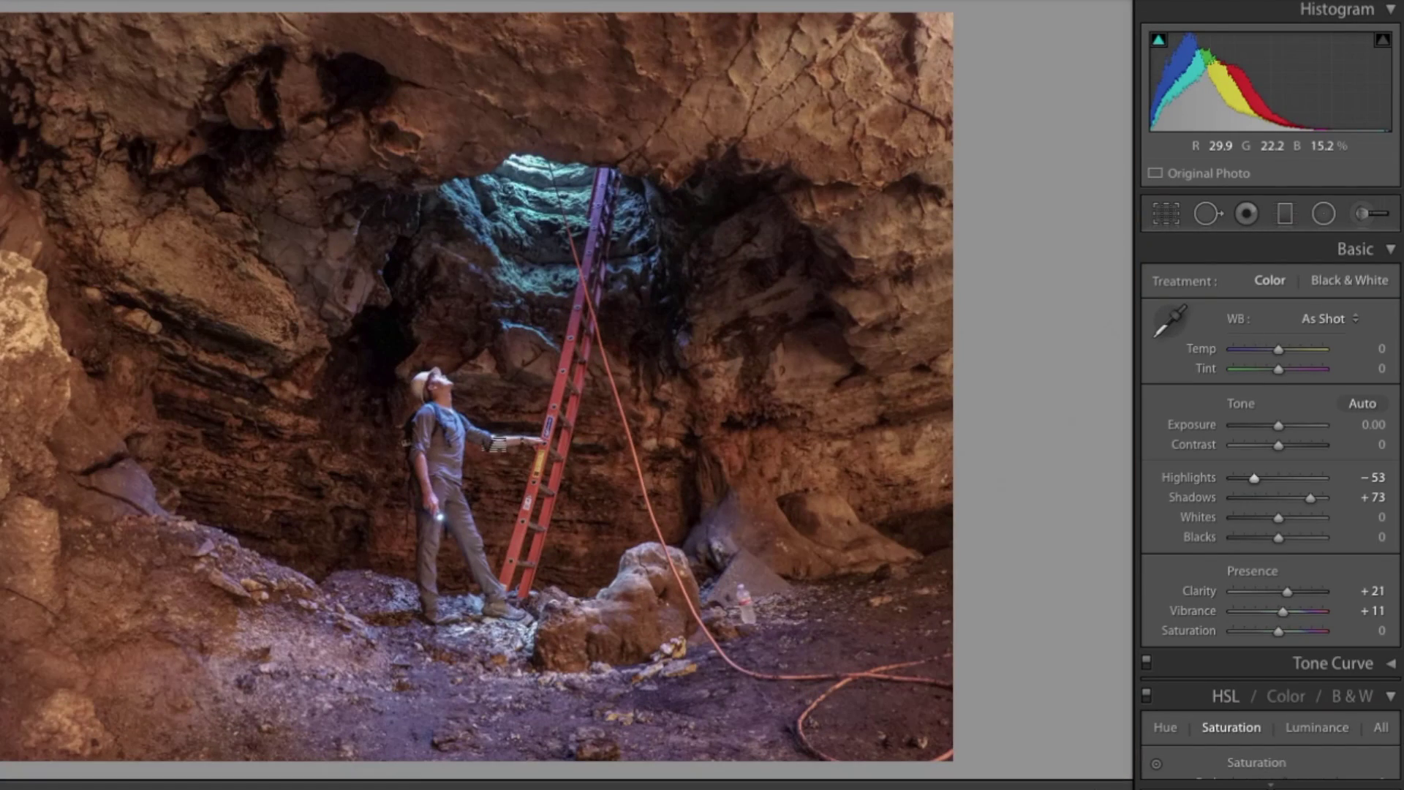
Step: Brighten the cave photo by setting Exposure to +0.45 and Whites to +4
{"action": "left_click_drag", "start_coordinate": [1278, 425], "coordinate": [1282, 424]}
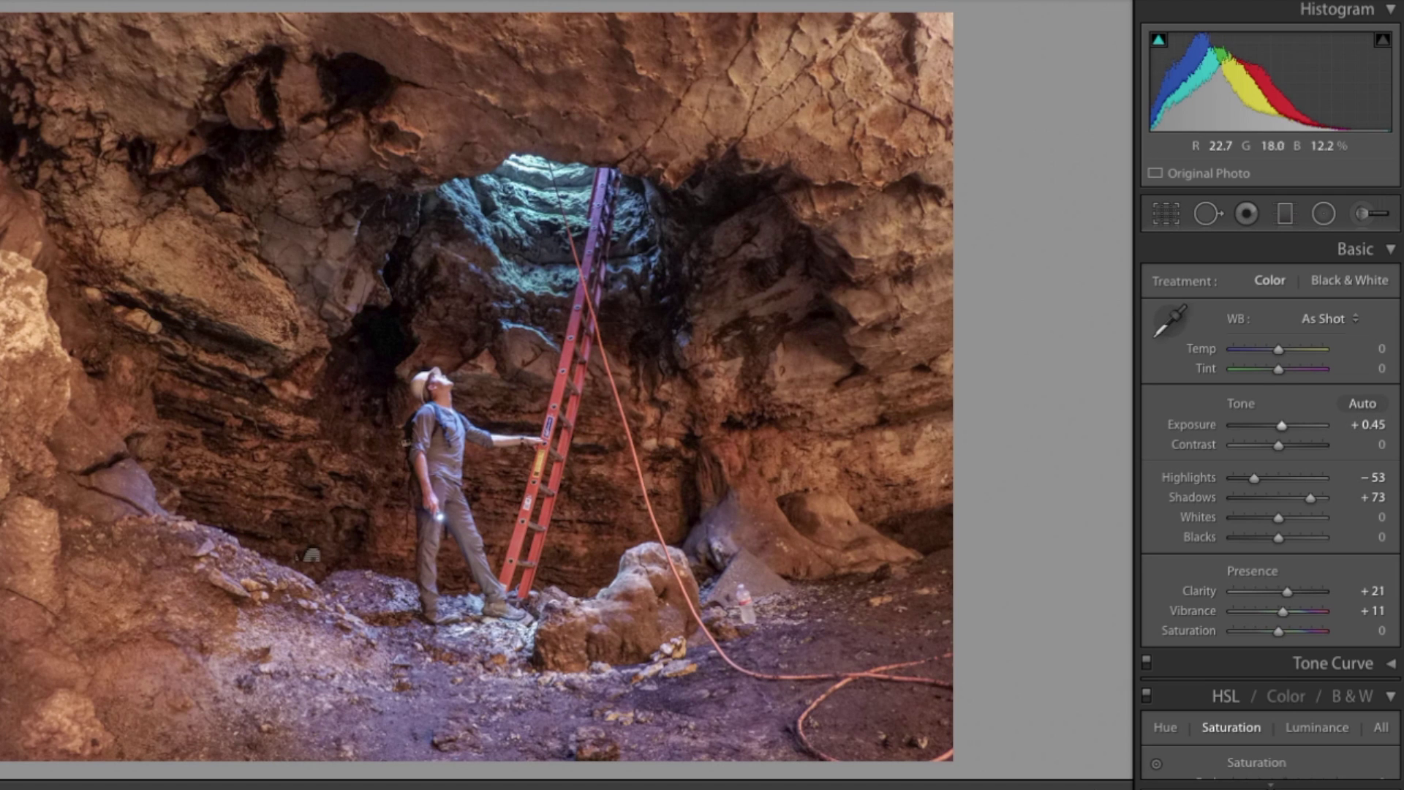
{"action": "key", "text": "period"}
{"action": "key", "text": "period"}
{"action": "key", "text": "period"}
{"action": "key", "text": "period"}
{"action": "key", "text": "period"}
{"action": "key", "text": "period"}
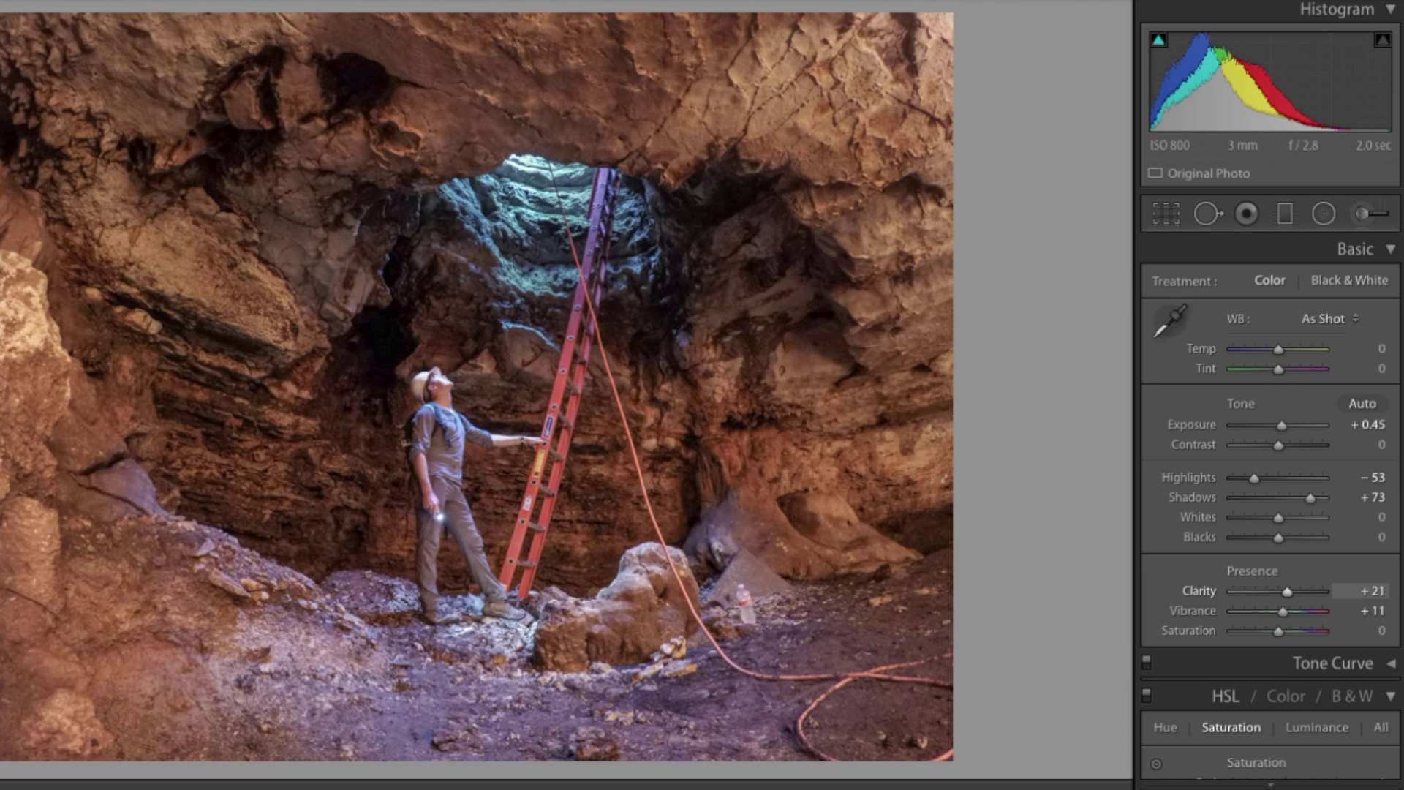
{"action": "key", "text": "comma"}
{"action": "key", "text": "comma"}
{"action": "key", "text": "equal"}
{"action": "key", "text": "equal"}
{"action": "key", "text": "equal"}
{"action": "key", "text": "equal"}
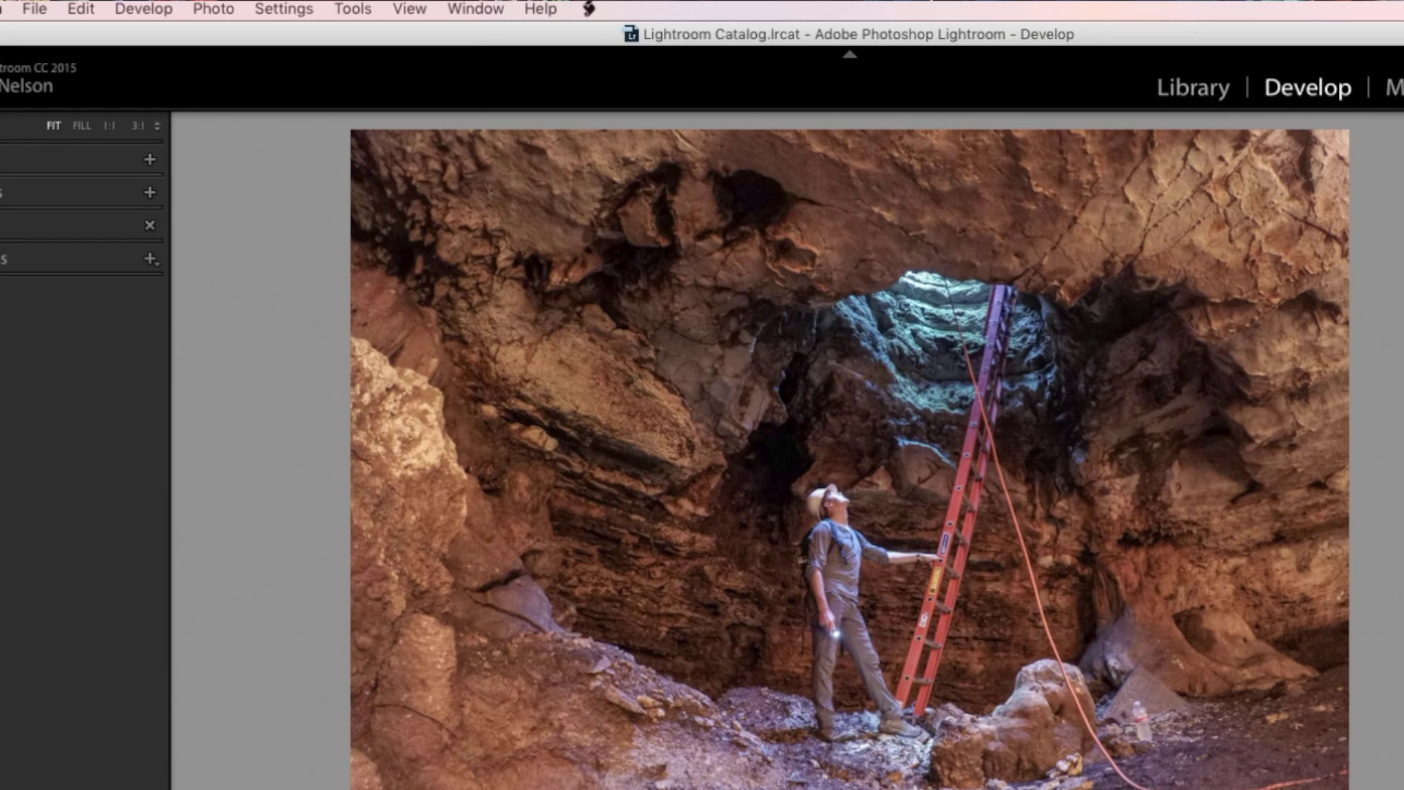
Step: Send the photo to Photoshop CC 2017 as a copy with Lightroom adjustments and duplicate its Background layer
{"action": "left_click", "coordinate": [214, 8]}
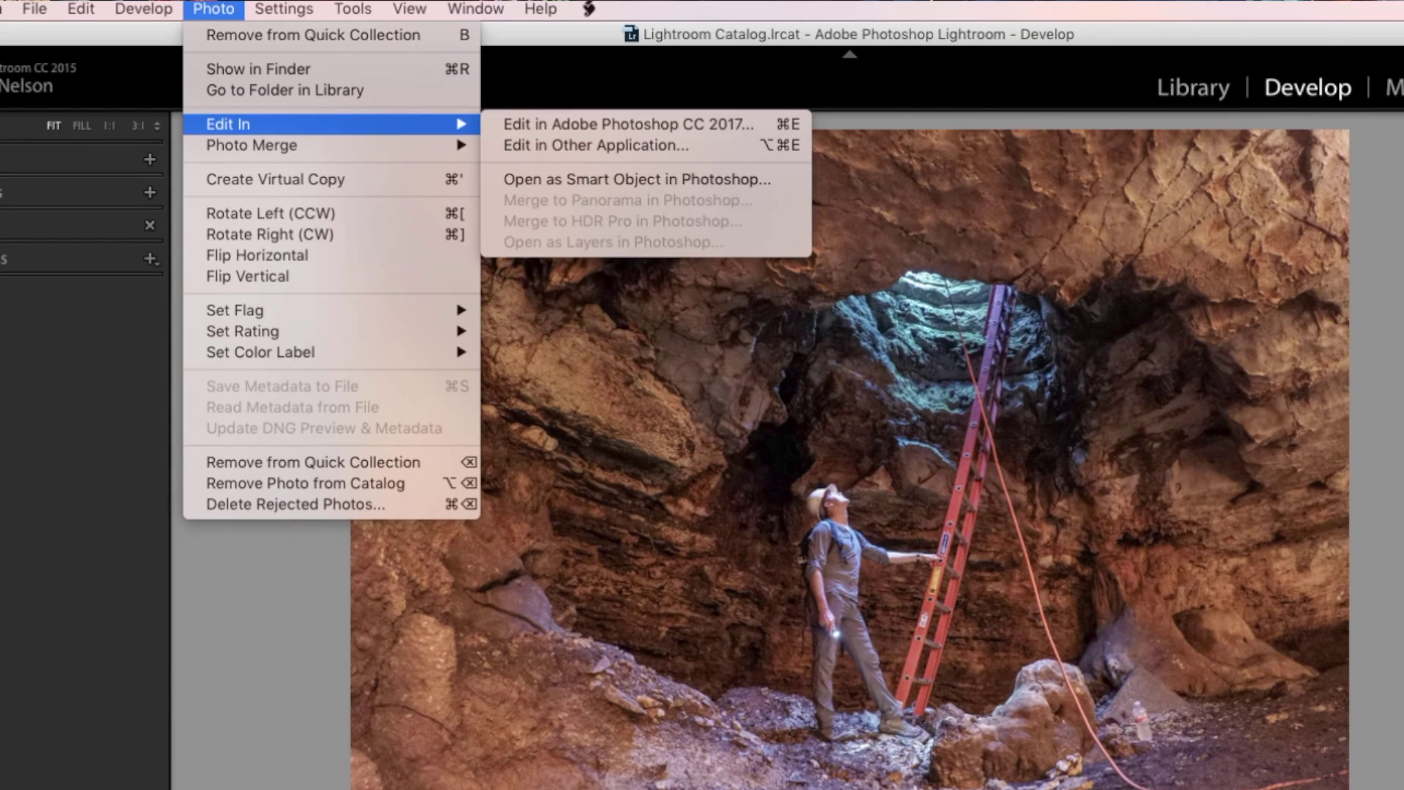
{"action": "mouse_move", "coordinate": [331, 124]}
{"action": "left_click", "coordinate": [628, 125]}
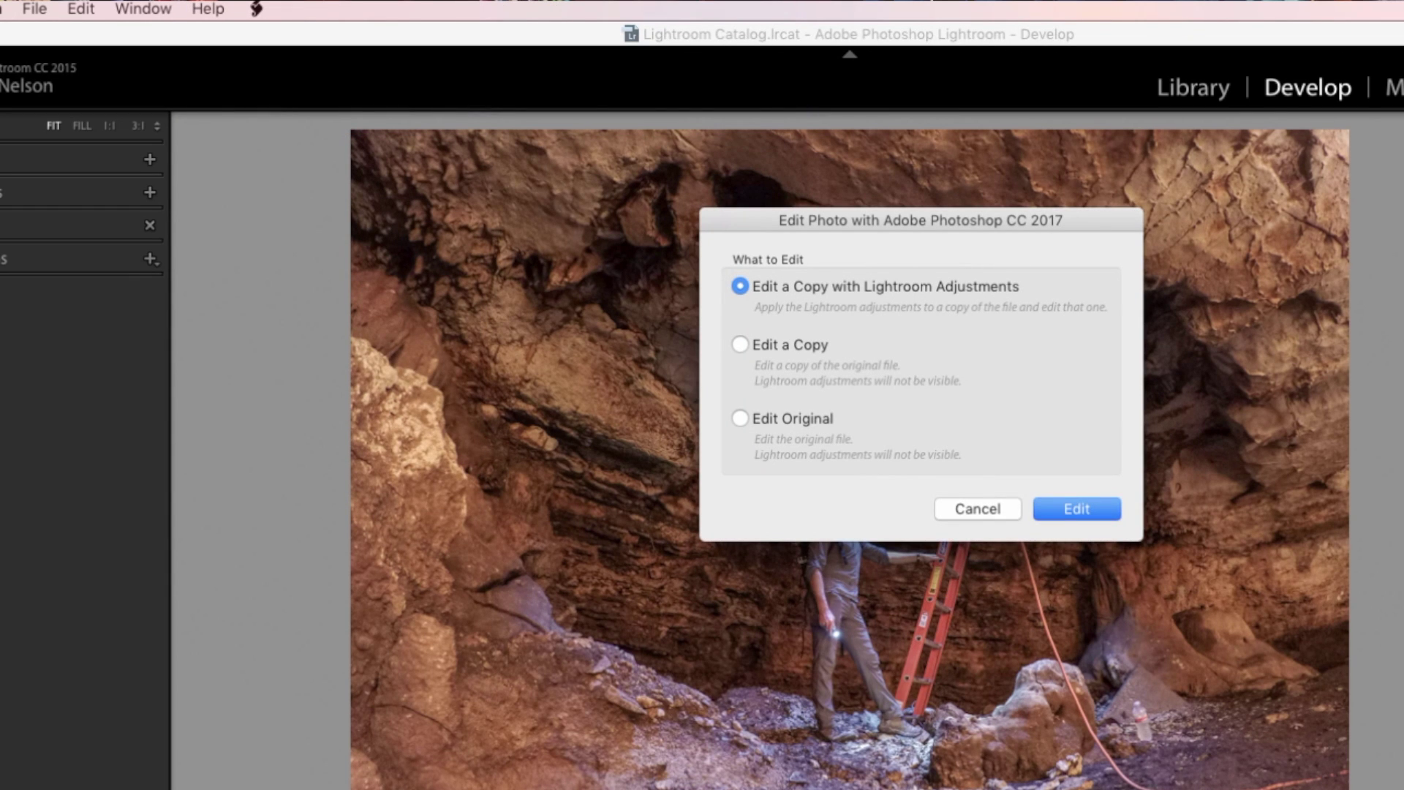
{"action": "key", "text": "Return"}
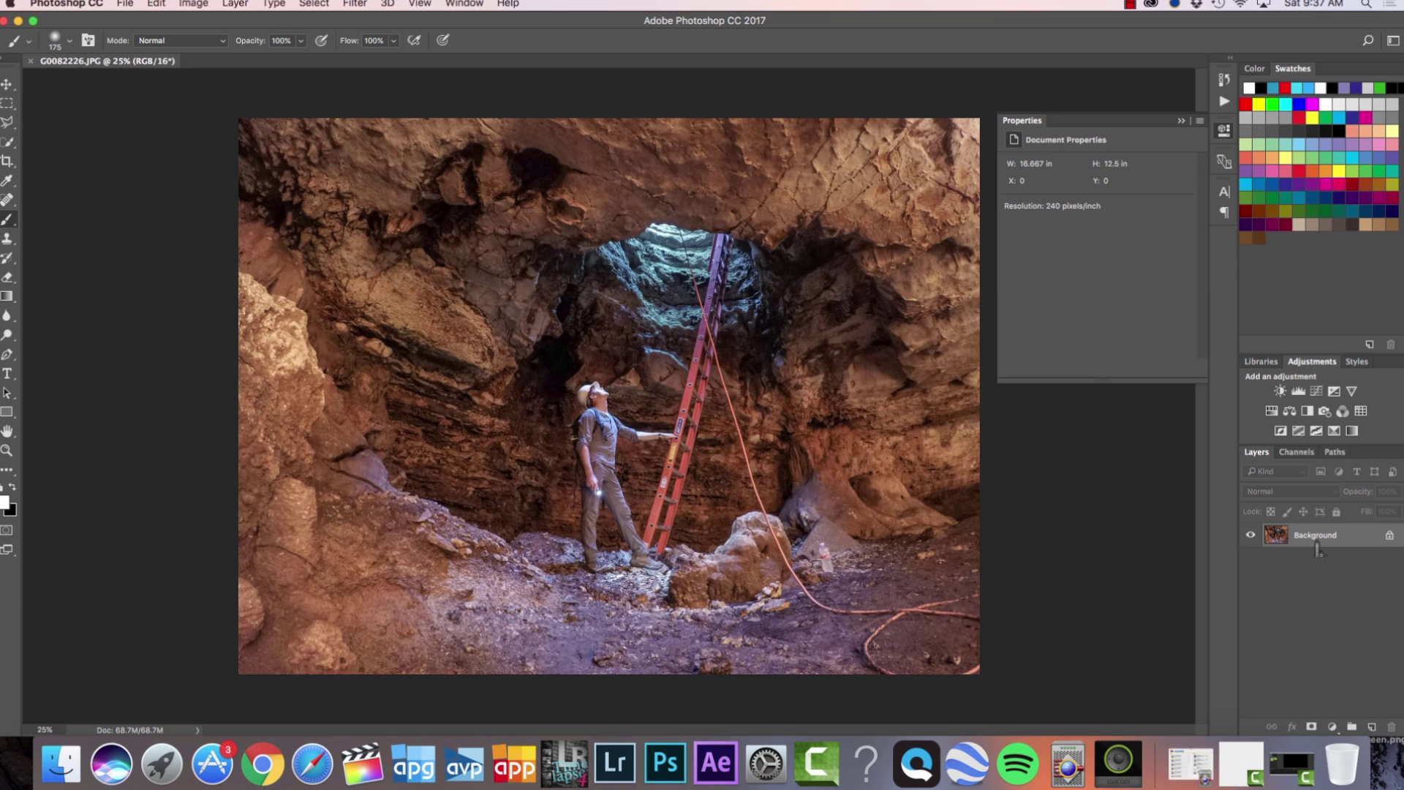
{"action": "key", "text": "super+j"}
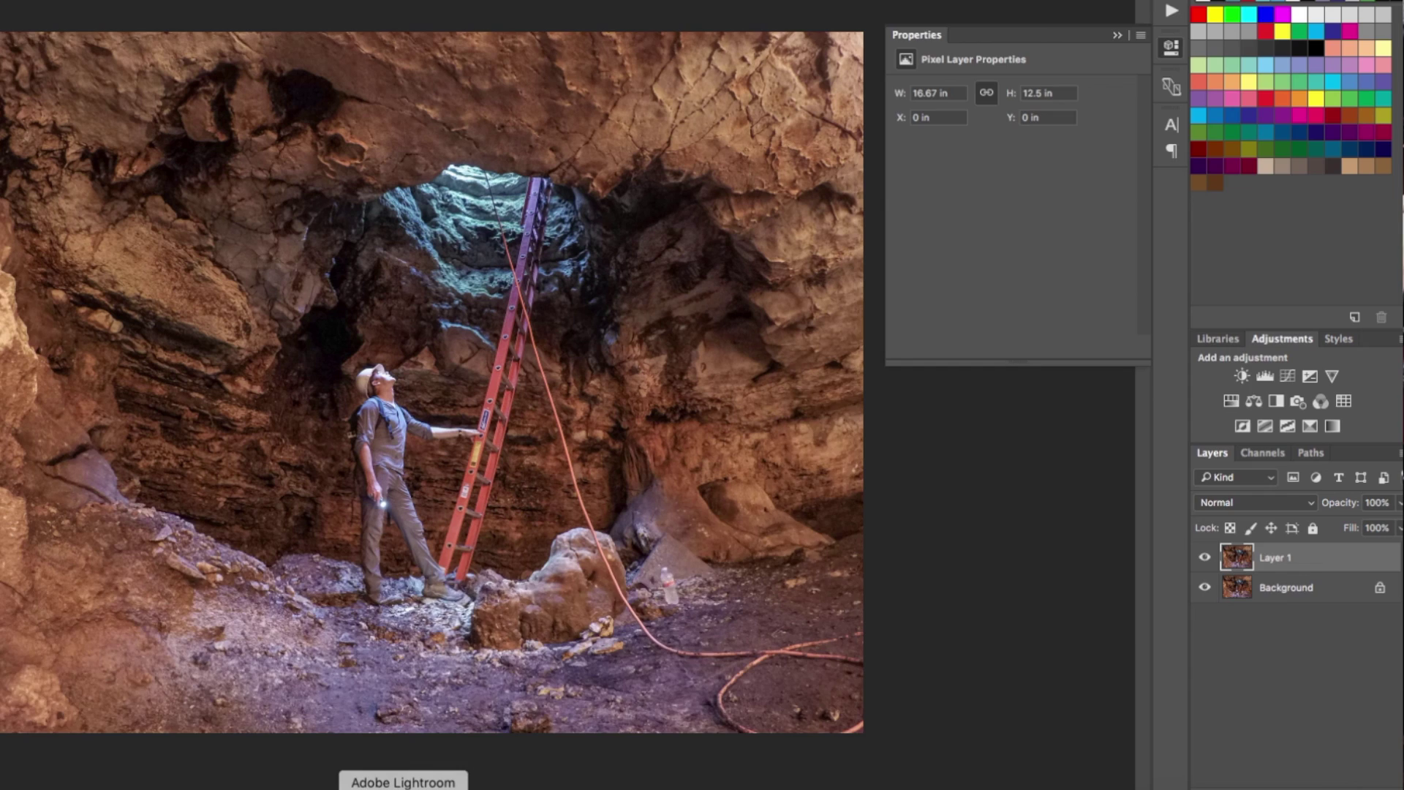
Step: Switch back to Lightroom, reset the photo's develop settings, and set Temp to −62 and Tint to +1
{"action": "left_click", "coordinate": [403, 788]}
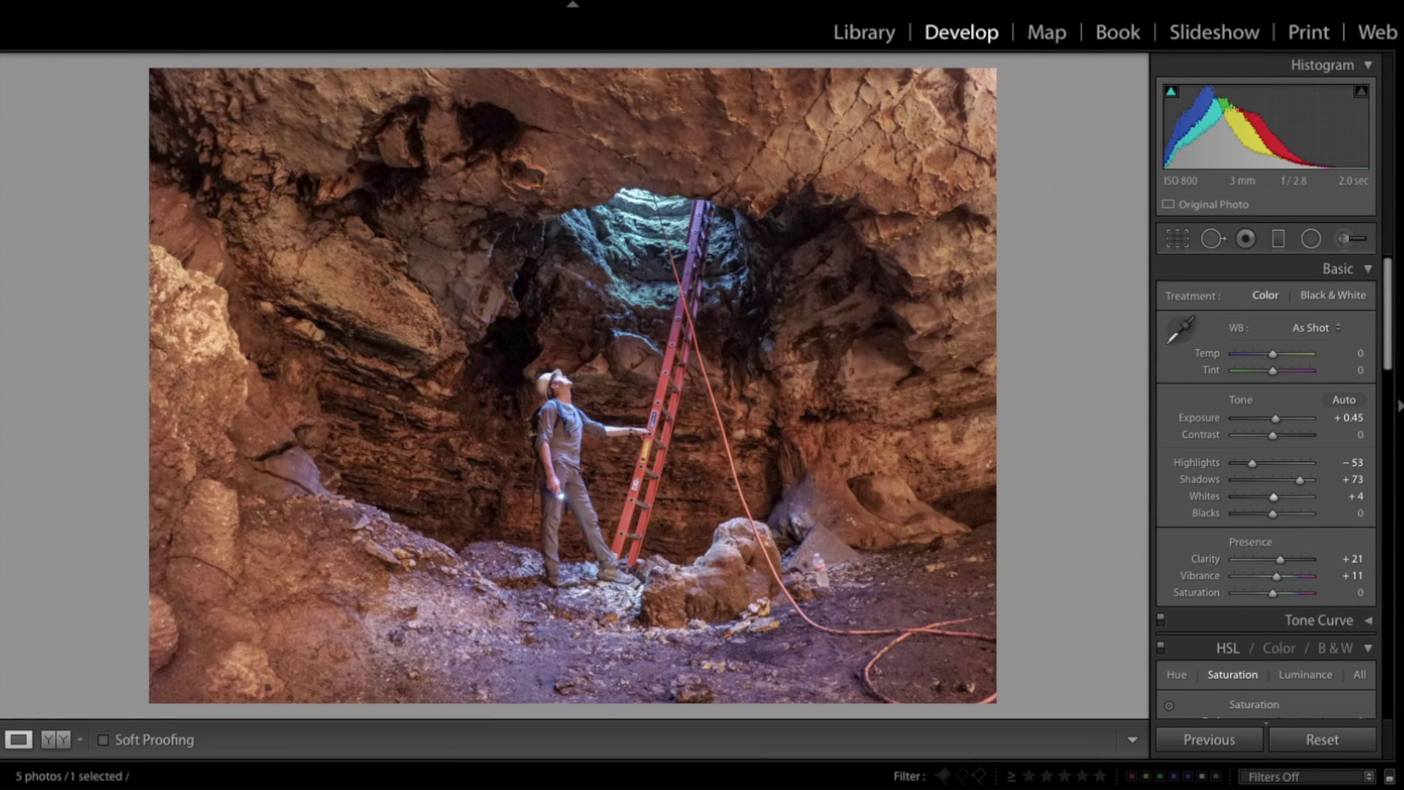
{"action": "key", "text": "super+shift+r"}
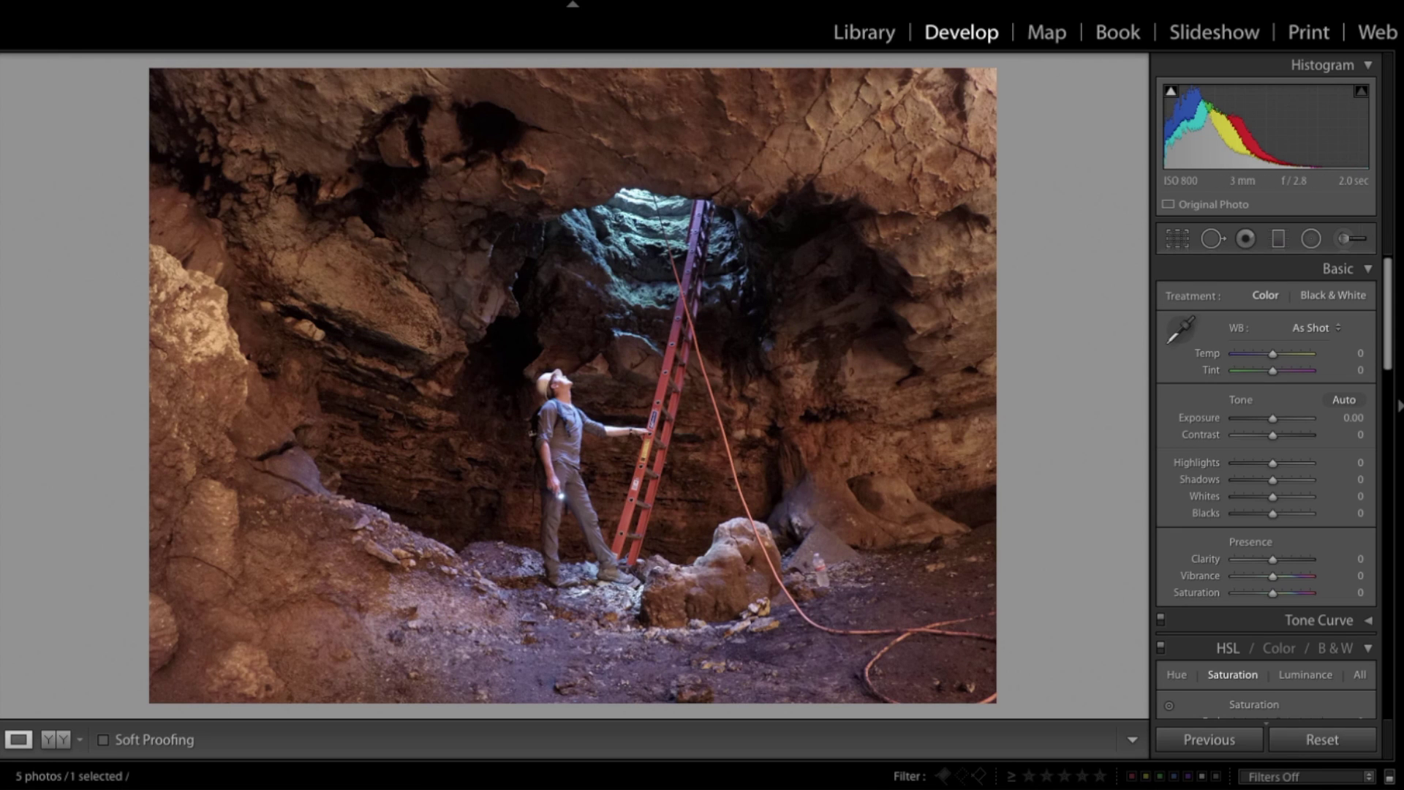
{"action": "left_click_drag", "start_coordinate": [1272, 354], "coordinate": [1244, 353]}
{"action": "type", "text": "-62"}
{"action": "key", "text": "Tab"}
{"action": "key", "text": "Up"}
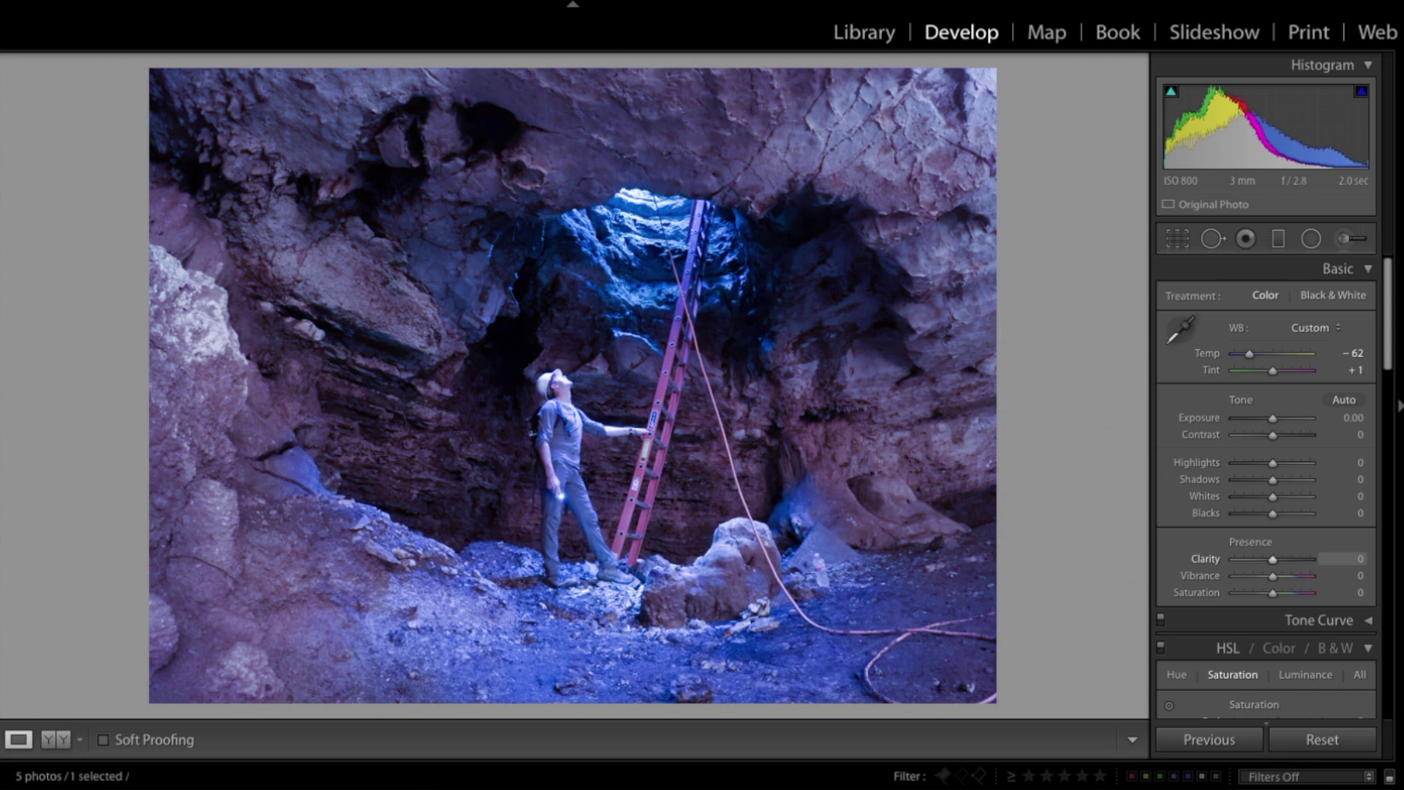
Step: Set Clarity to +73, Highlights to −16, Whites to +11 and Exposure to −1.05 on the blue version
{"action": "scroll", "coordinate": [1264, 559], "scroll_direction": "down", "scroll_amount": 1}
{"action": "type", "text": "63"}
{"action": "key", "text": "Return"}
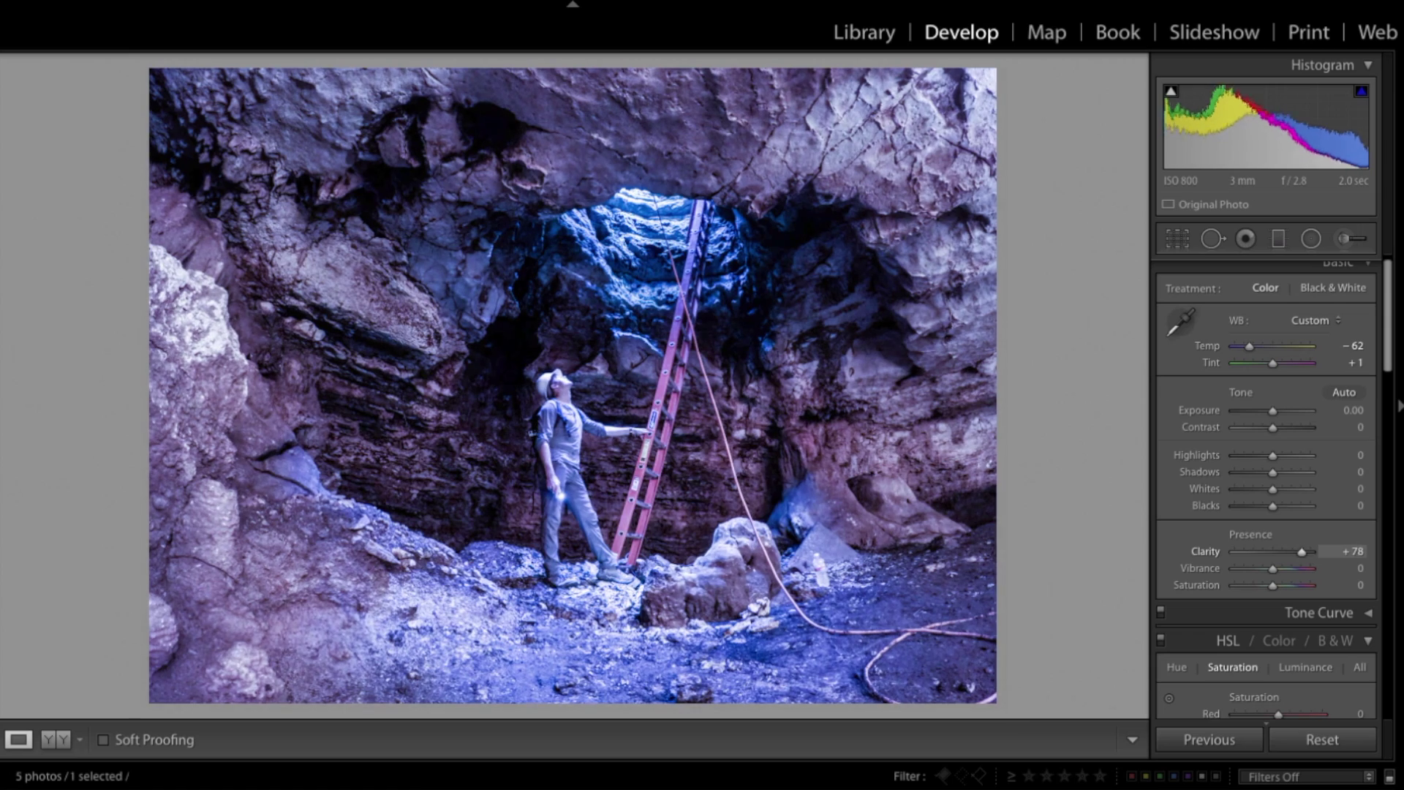
{"action": "left_click_drag", "start_coordinate": [1295, 551], "coordinate": [1299, 551]}
{"action": "left_click_drag", "start_coordinate": [1272, 455], "coordinate": [1277, 488]}
{"action": "left_click_drag", "start_coordinate": [1273, 410], "coordinate": [1264, 410]}
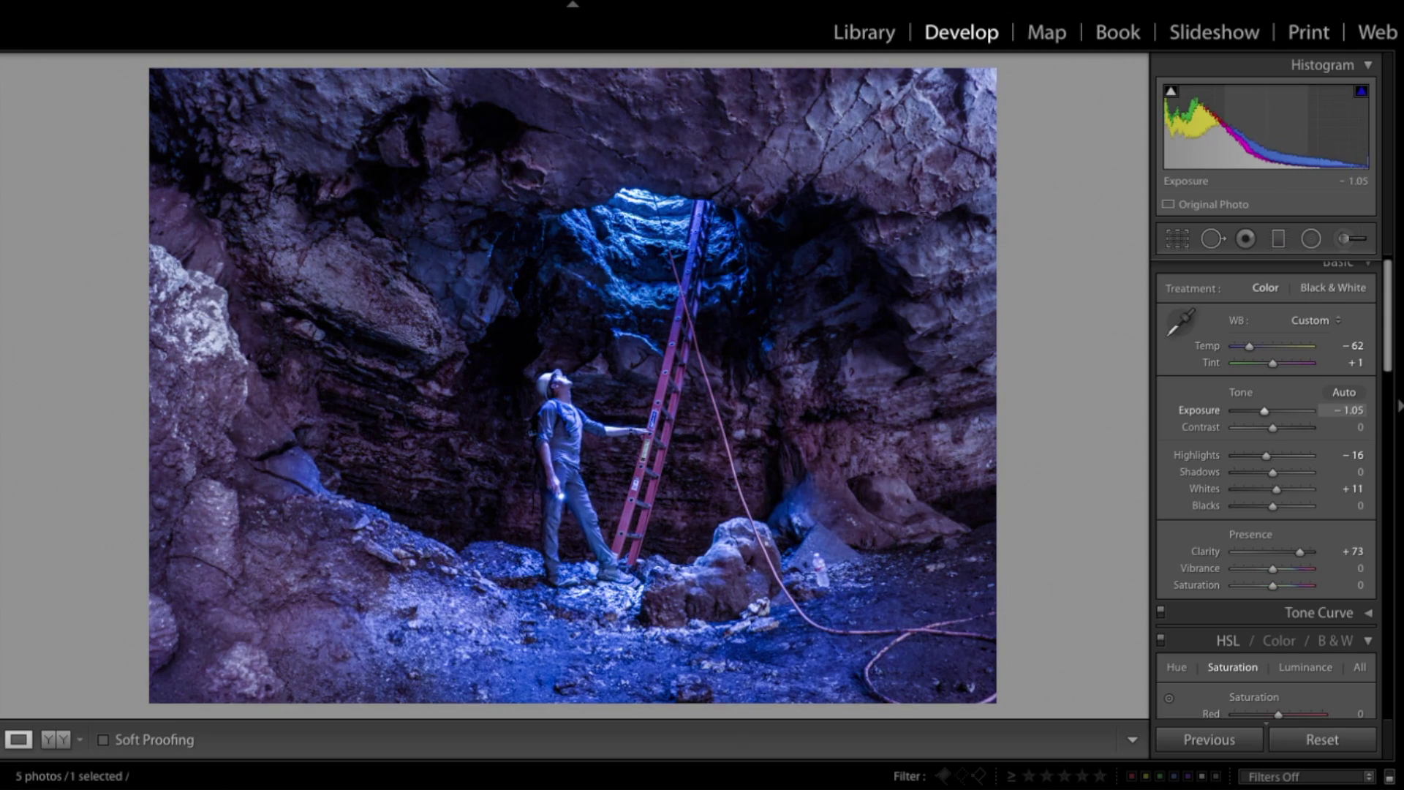
Step: Intensify the blue look with Whites at +51, Temp at −95, Contrast at +23 and Exposure at −1.80
{"action": "left_click_drag", "start_coordinate": [1277, 488], "coordinate": [1291, 489]}
{"action": "left_click_drag", "start_coordinate": [1248, 346], "coordinate": [1235, 346]}
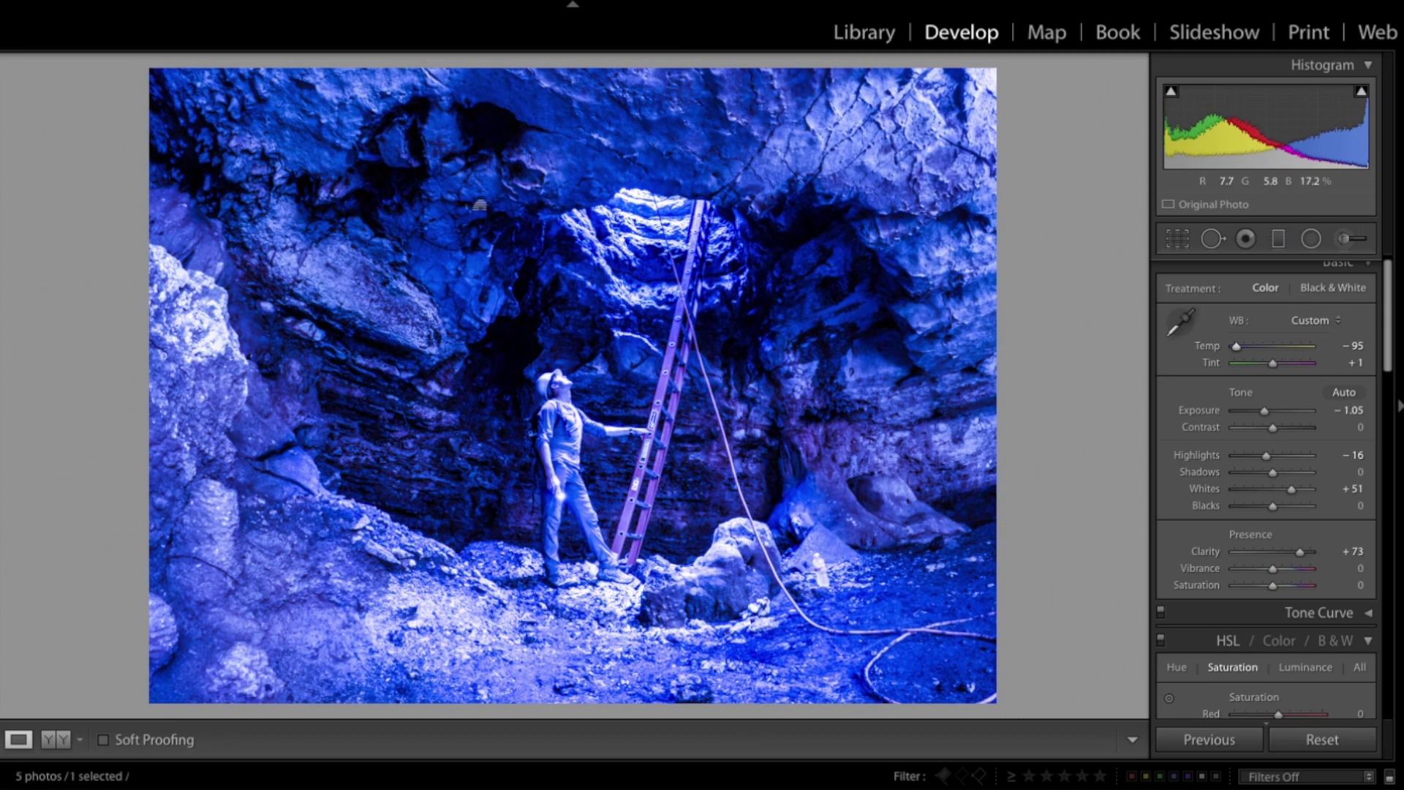
{"action": "mouse_move", "coordinate": [1272, 427]}
{"action": "left_mouse_down"}
{"action": "mouse_move", "coordinate": [1290, 427]}
{"action": "mouse_move", "coordinate": [1262, 410]}
{"action": "left_mouse_up"}
{"action": "type", "text": "-1.8"}
{"action": "key", "text": "Return"}
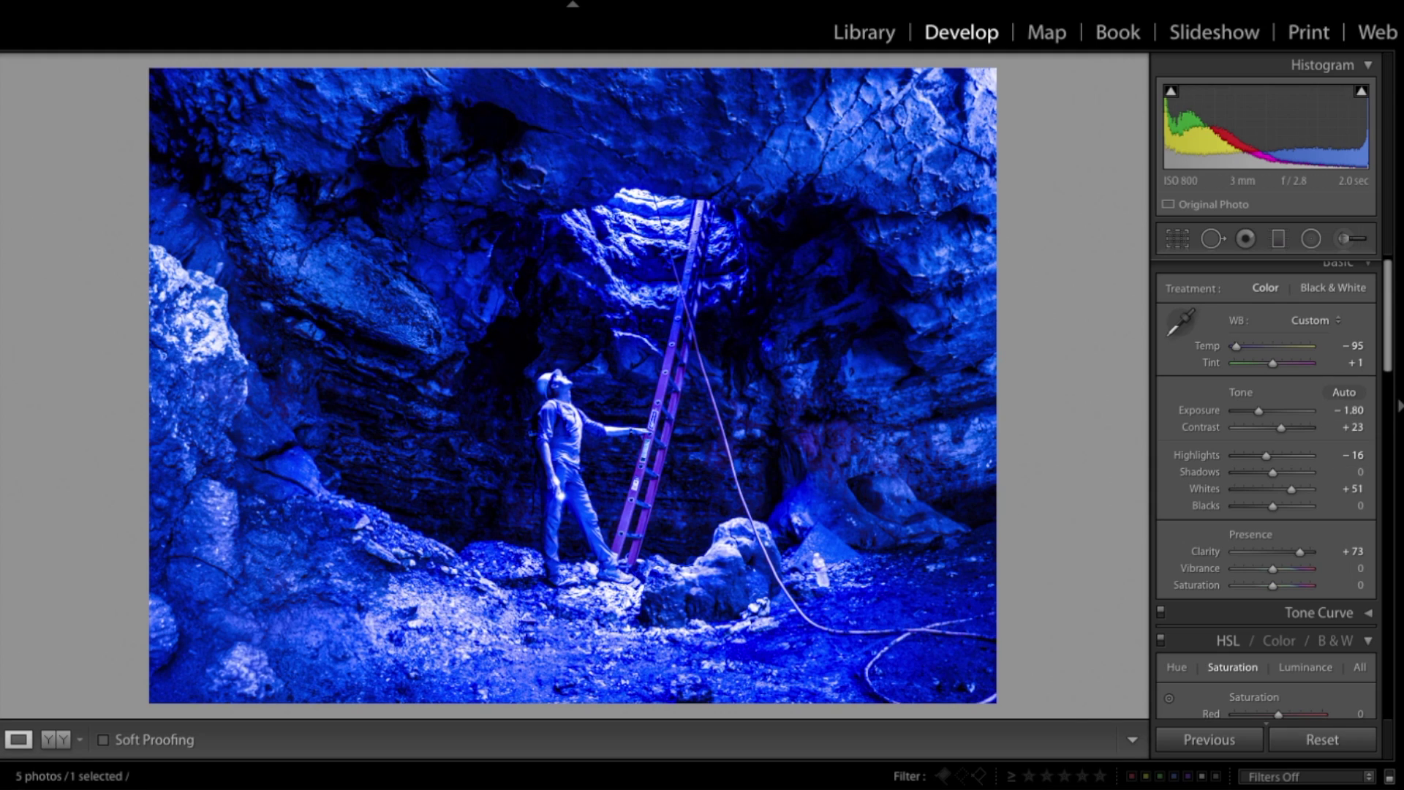
Step: Reduce the blue version's Saturation and Highlights and fine-tune its Vibrance, Shadows, Contrast and Exposure
{"action": "left_click_drag", "start_coordinate": [1273, 568], "coordinate": [1257, 585]}
{"action": "left_click_drag", "start_coordinate": [1265, 455], "coordinate": [1264, 410]}
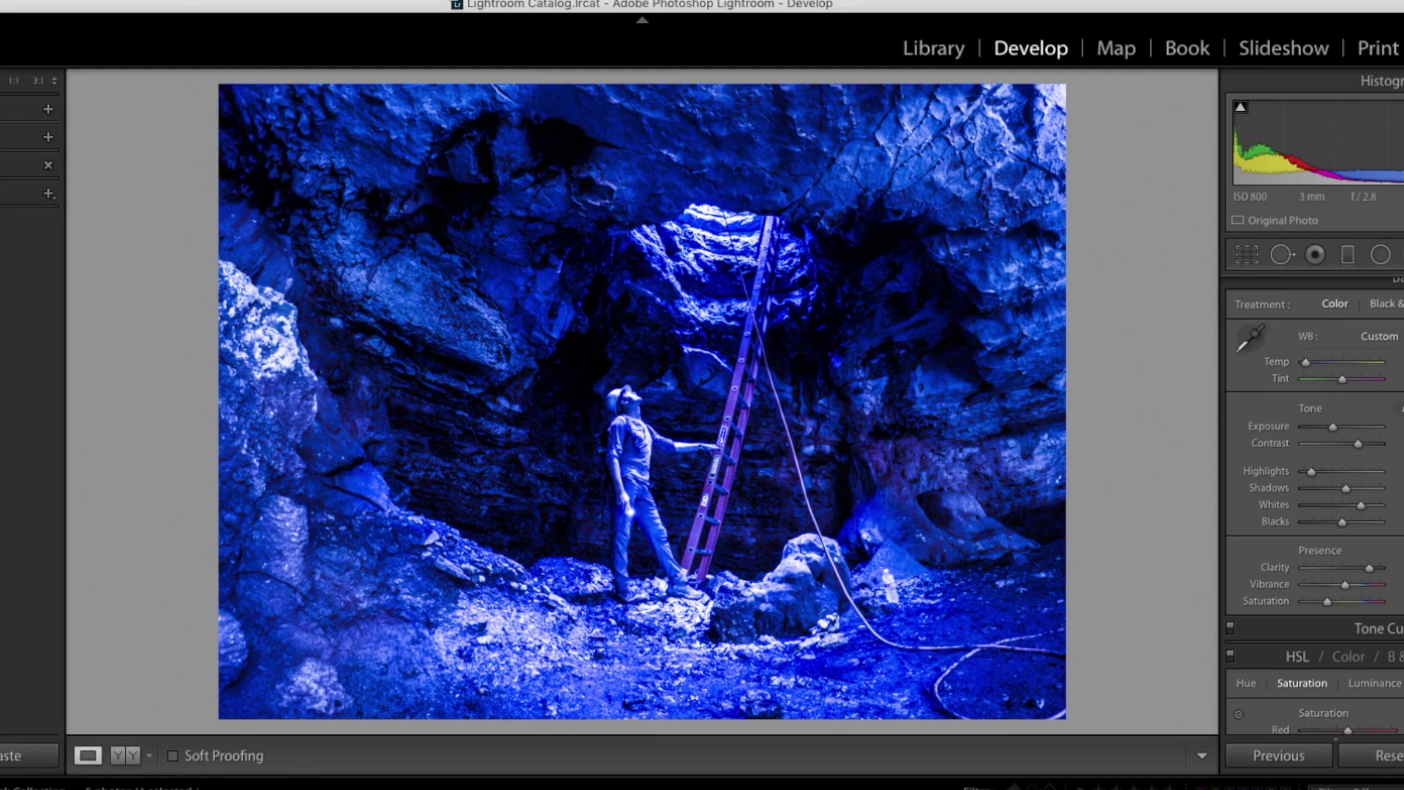
Step: Send the blue version to Photoshop CC 2017 as a copy with Lightroom adjustments
{"action": "left_click", "coordinate": [217, 8]}
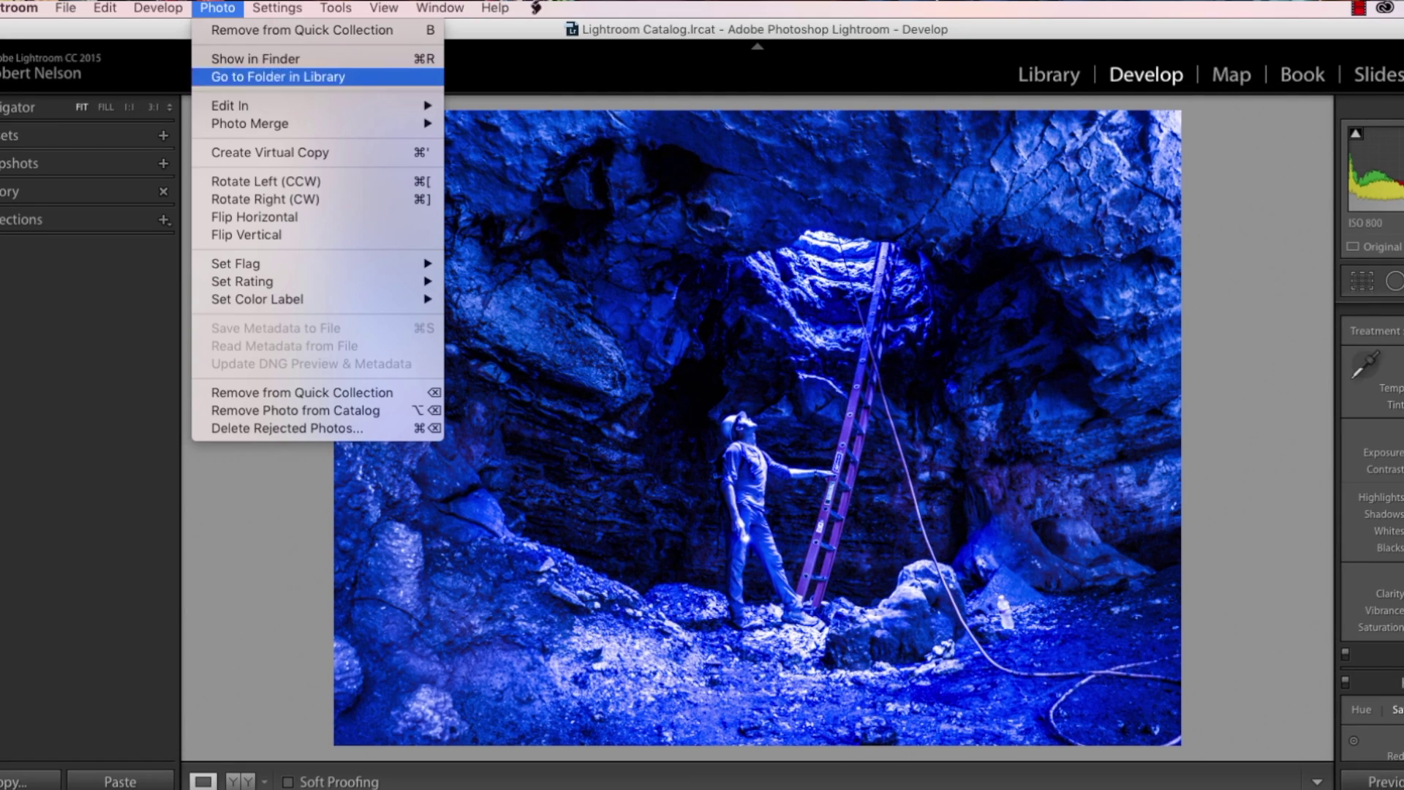
{"action": "mouse_move", "coordinate": [318, 106]}
{"action": "left_click", "coordinate": [570, 105]}
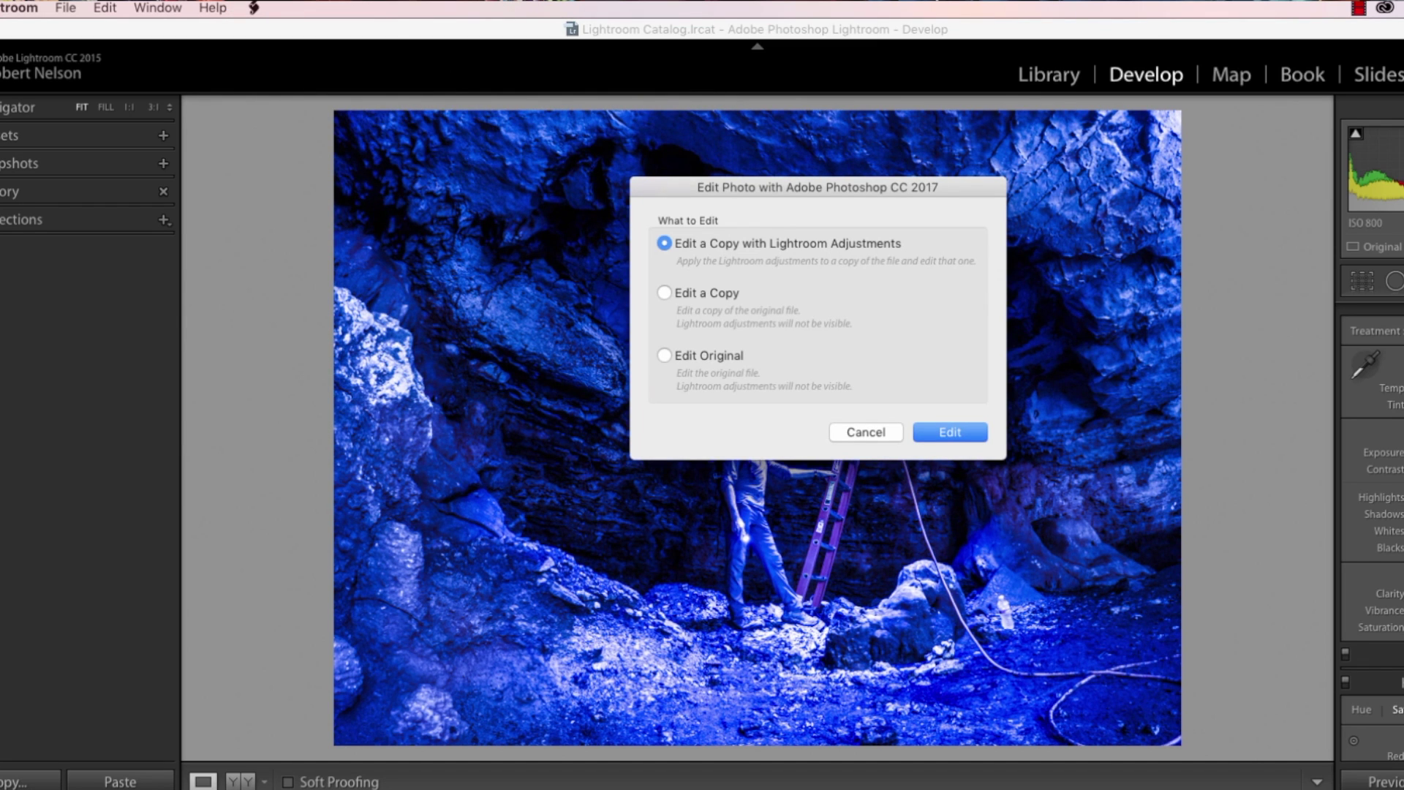
{"action": "key", "text": "Return"}
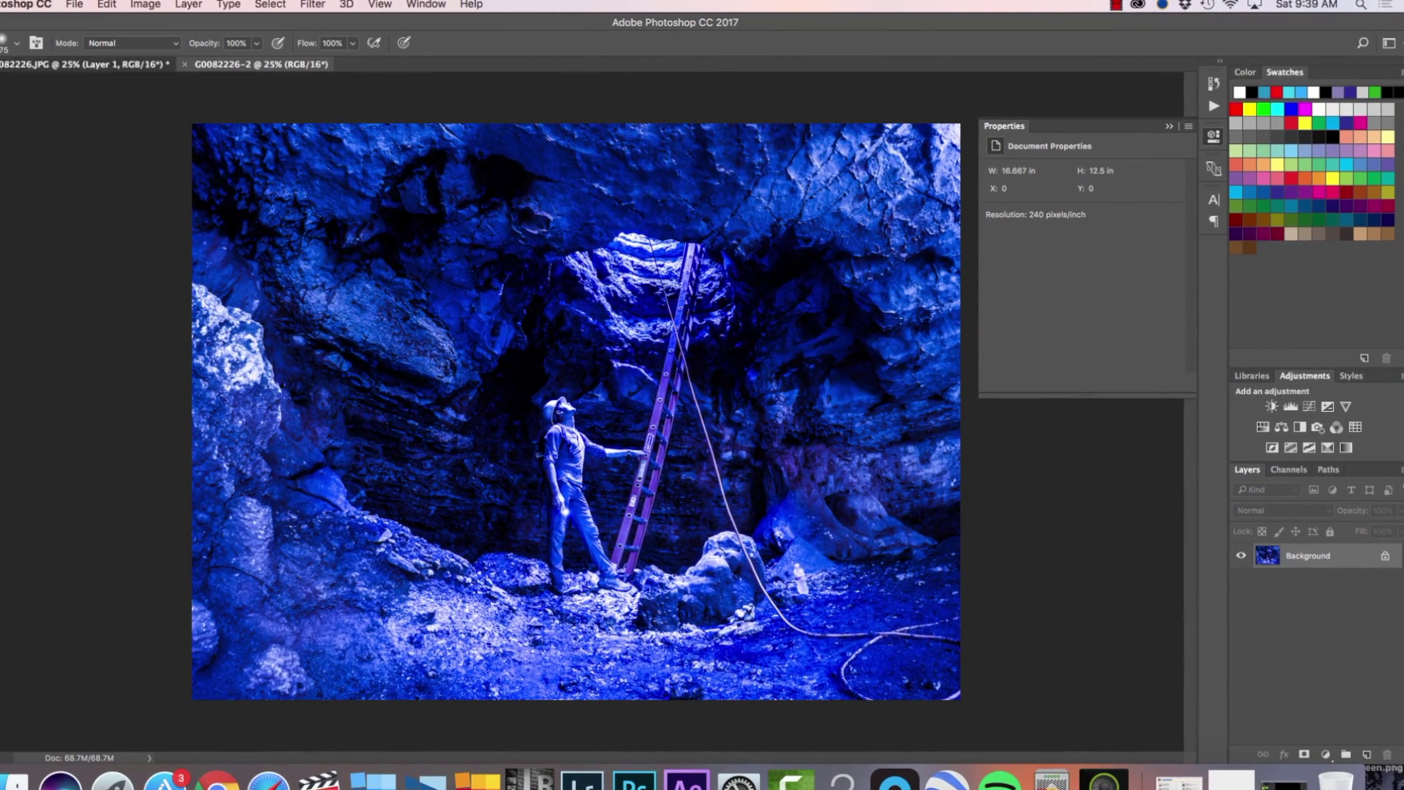
Step: Float the blue image in its own window and copy its Background layer into the brown cave document as the top layer
{"action": "key", "text": "ctrl+Tab"}
{"action": "key", "text": "ctrl+Tab"}
{"action": "key", "text": "ctrl+Tab"}
{"action": "key", "text": "ctrl+Tab"}
{"action": "left_click_drag", "start_coordinate": [261, 65], "coordinate": [88, 537]}
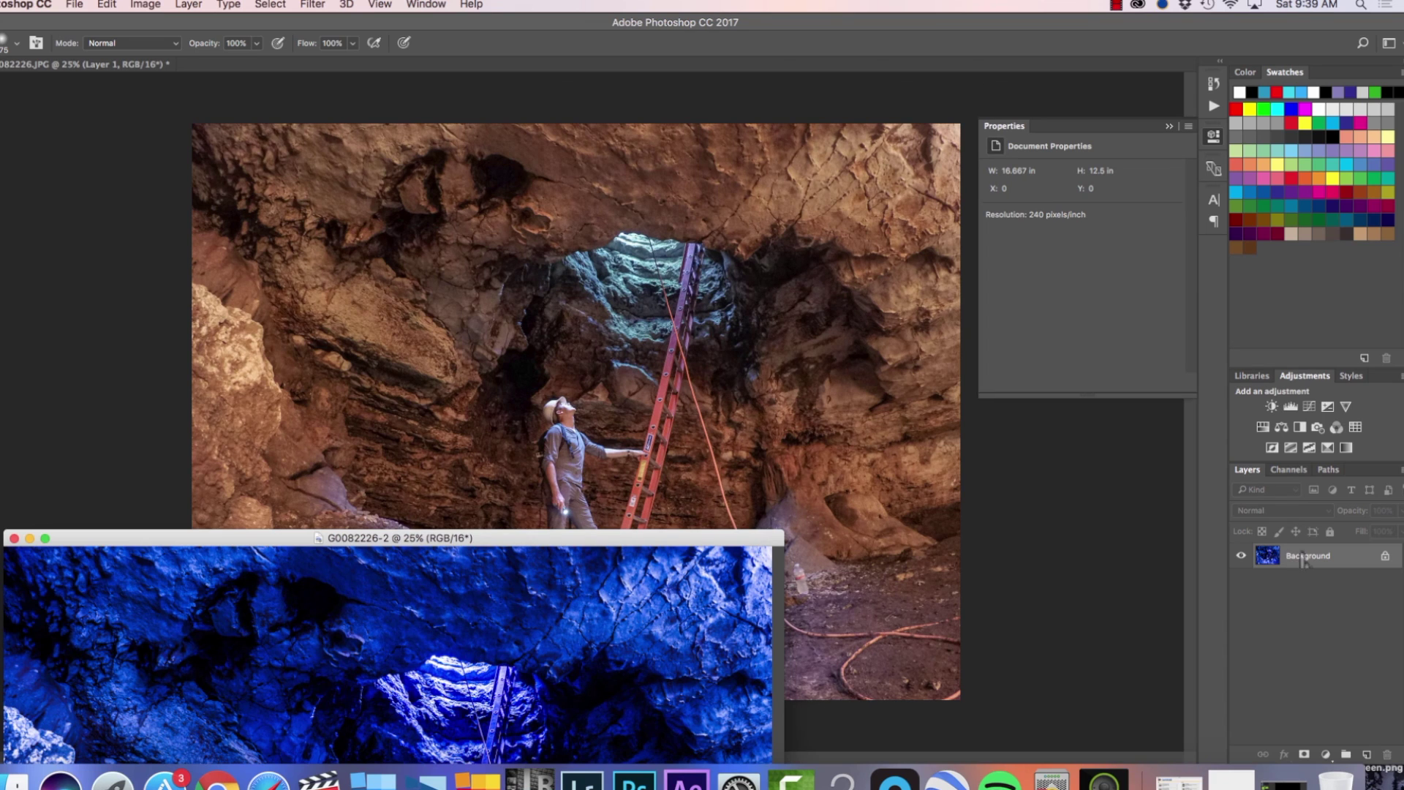
{"action": "left_click_drag", "start_coordinate": [1293, 569], "coordinate": [716, 424]}
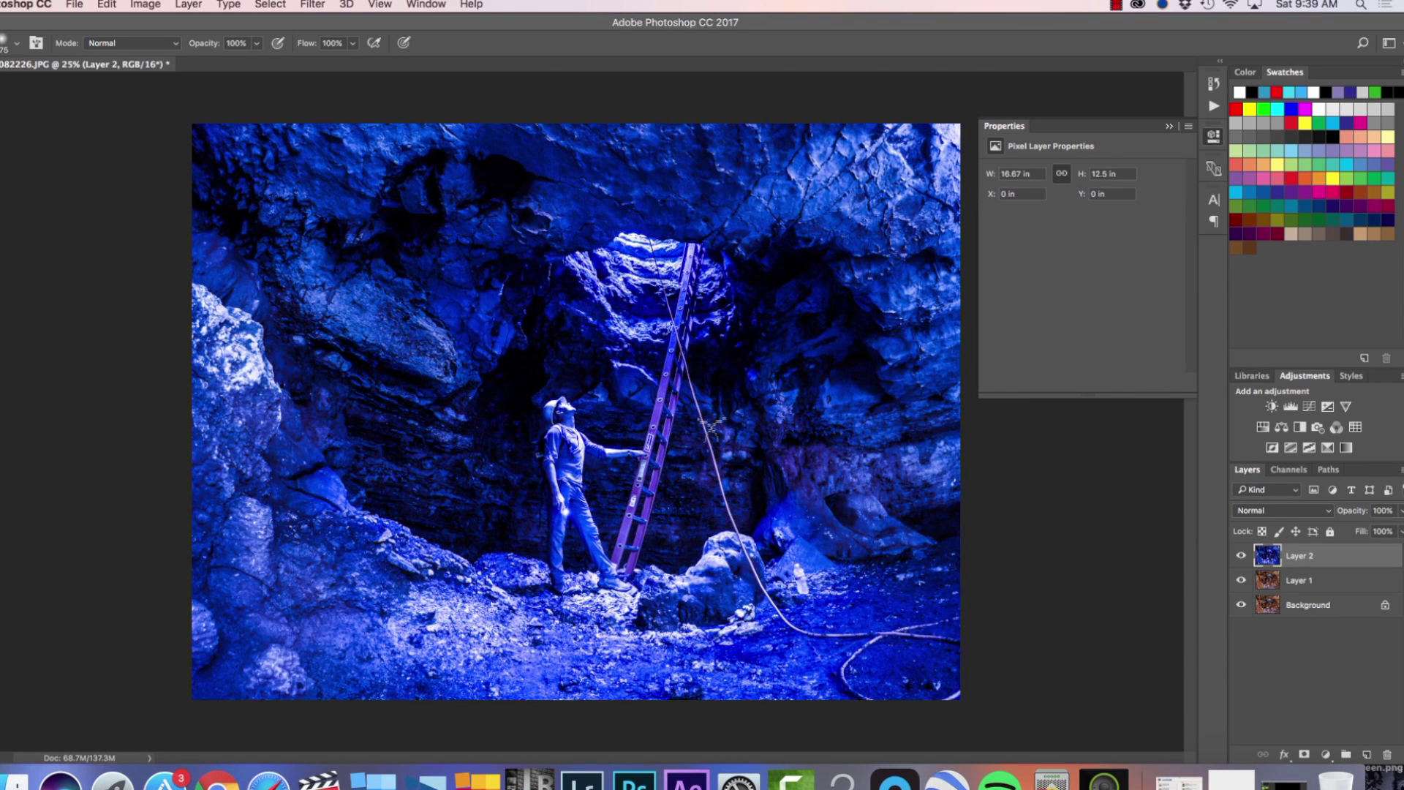
Step: Compare the image with the blue Layer 2 hidden and shown, and add a white layer mask to that layer
{"action": "left_click", "coordinate": [1242, 557]}
{"action": "left_click", "coordinate": [1242, 557]}
{"action": "left_click", "coordinate": [1242, 557]}
{"action": "left_click", "coordinate": [1242, 557]}
{"action": "left_click", "coordinate": [1243, 559]}
{"action": "left_click", "coordinate": [1243, 559]}
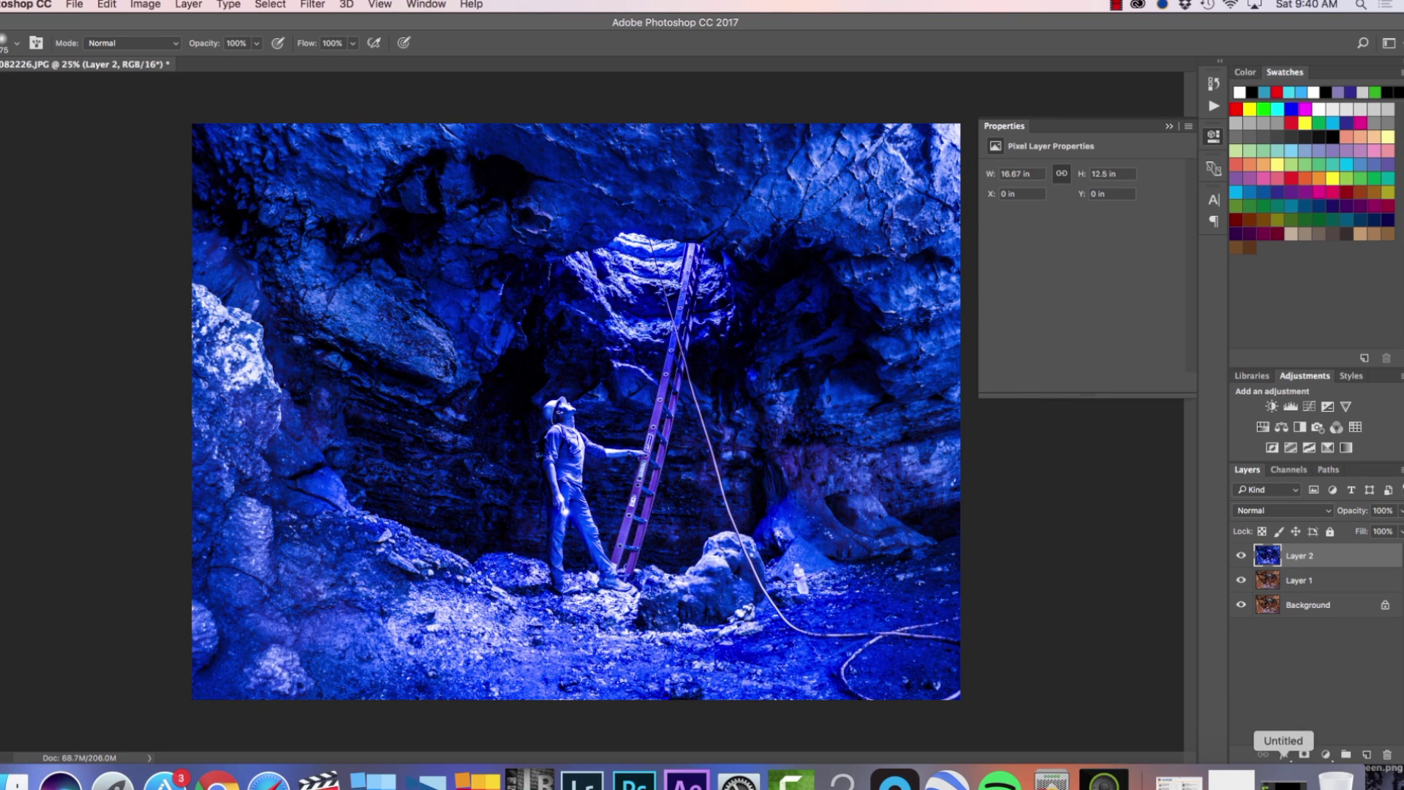
{"action": "left_click", "coordinate": [1305, 756]}
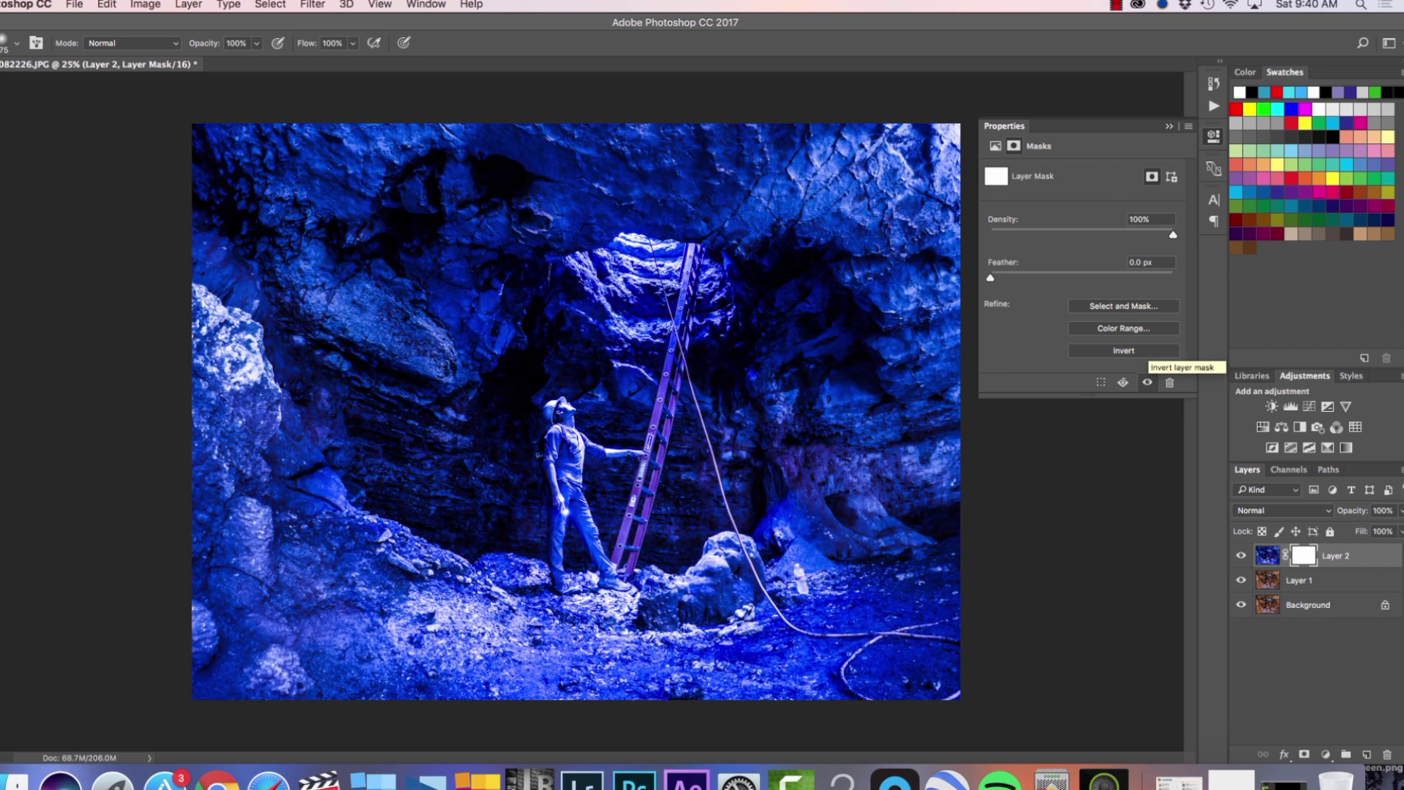
Step: Invert Layer 2's mask to black and paint white over the surrounding cave walls, ceiling and floor with a soft 1100 px brush
{"action": "left_click", "coordinate": [1144, 351]}
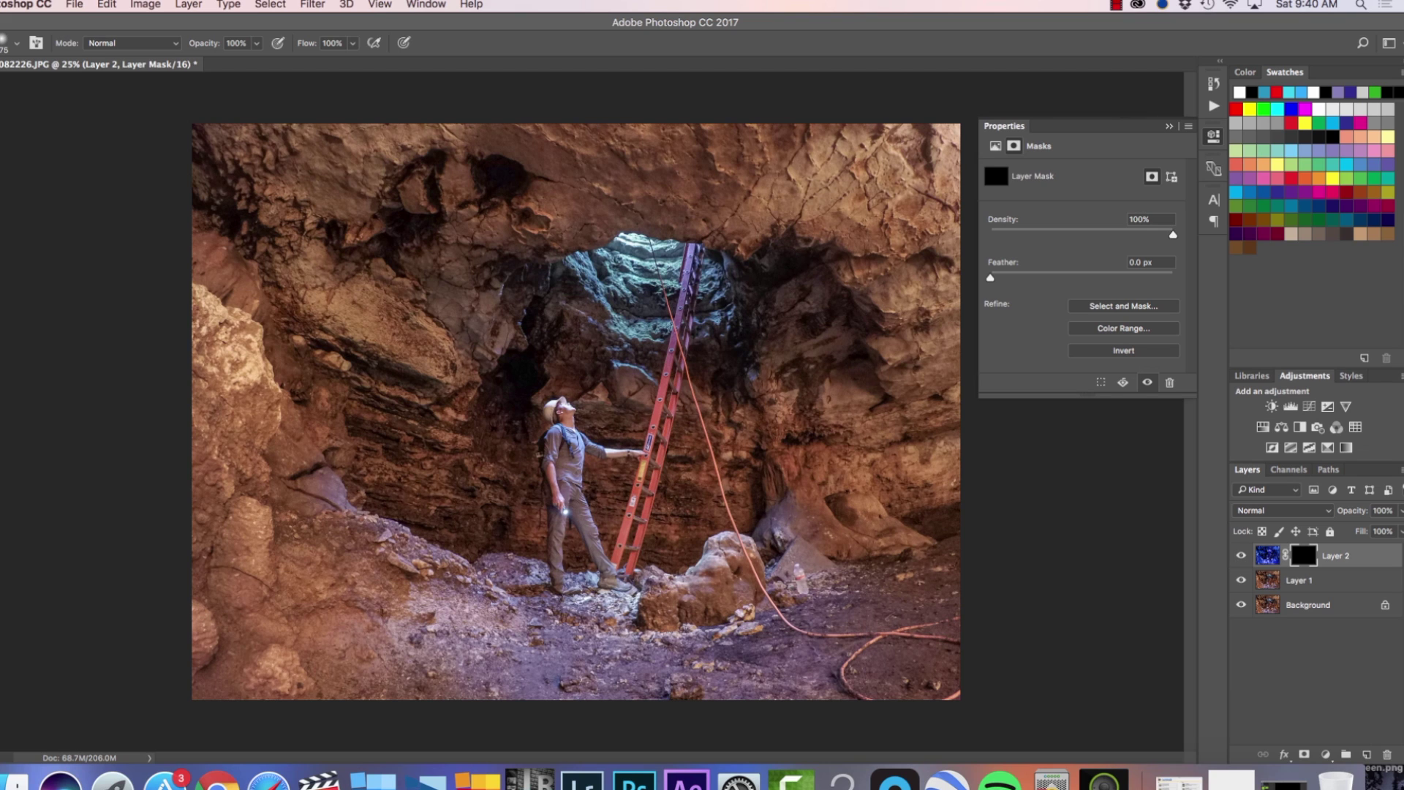
{"action": "left_click", "coordinate": [1169, 125]}
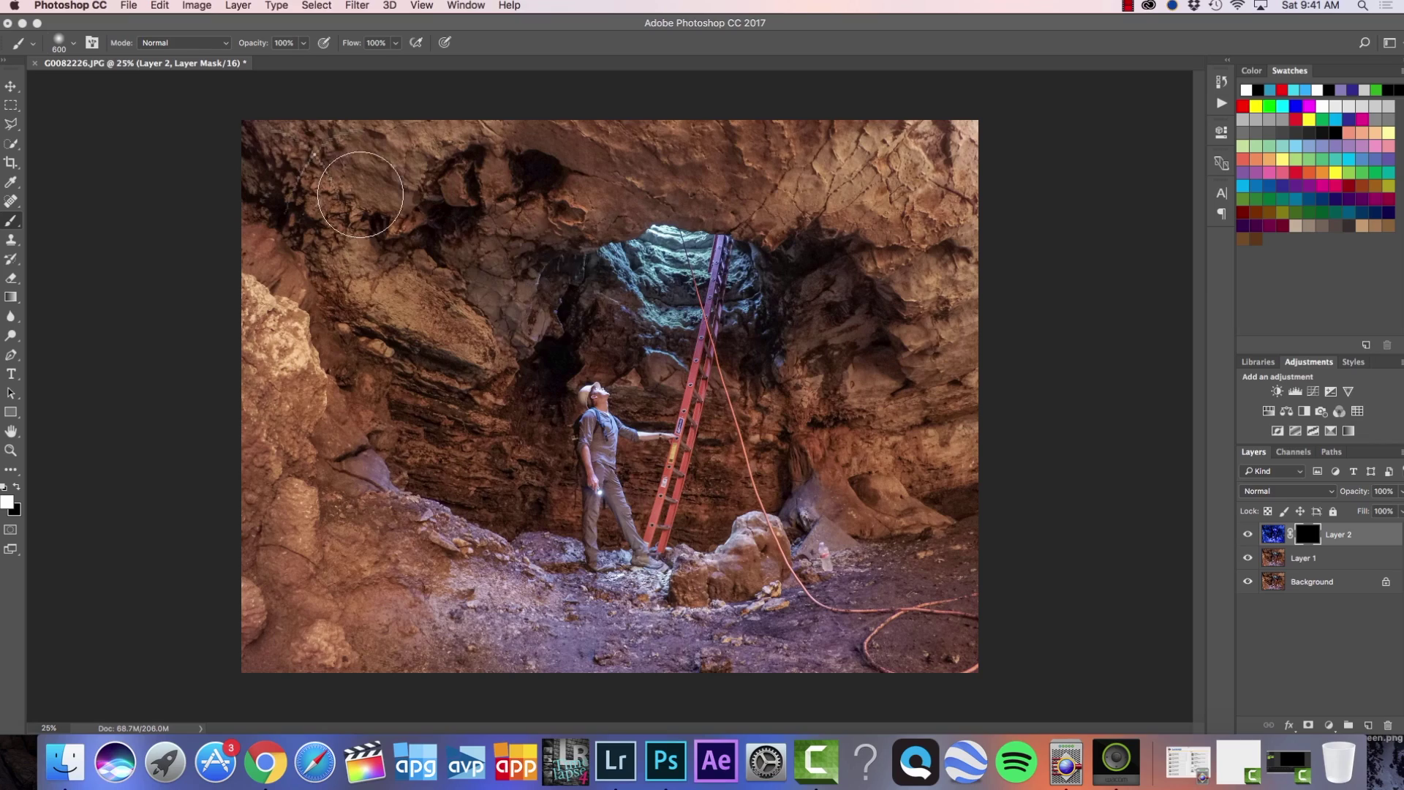
{"action": "left_click", "coordinate": [73, 42]}
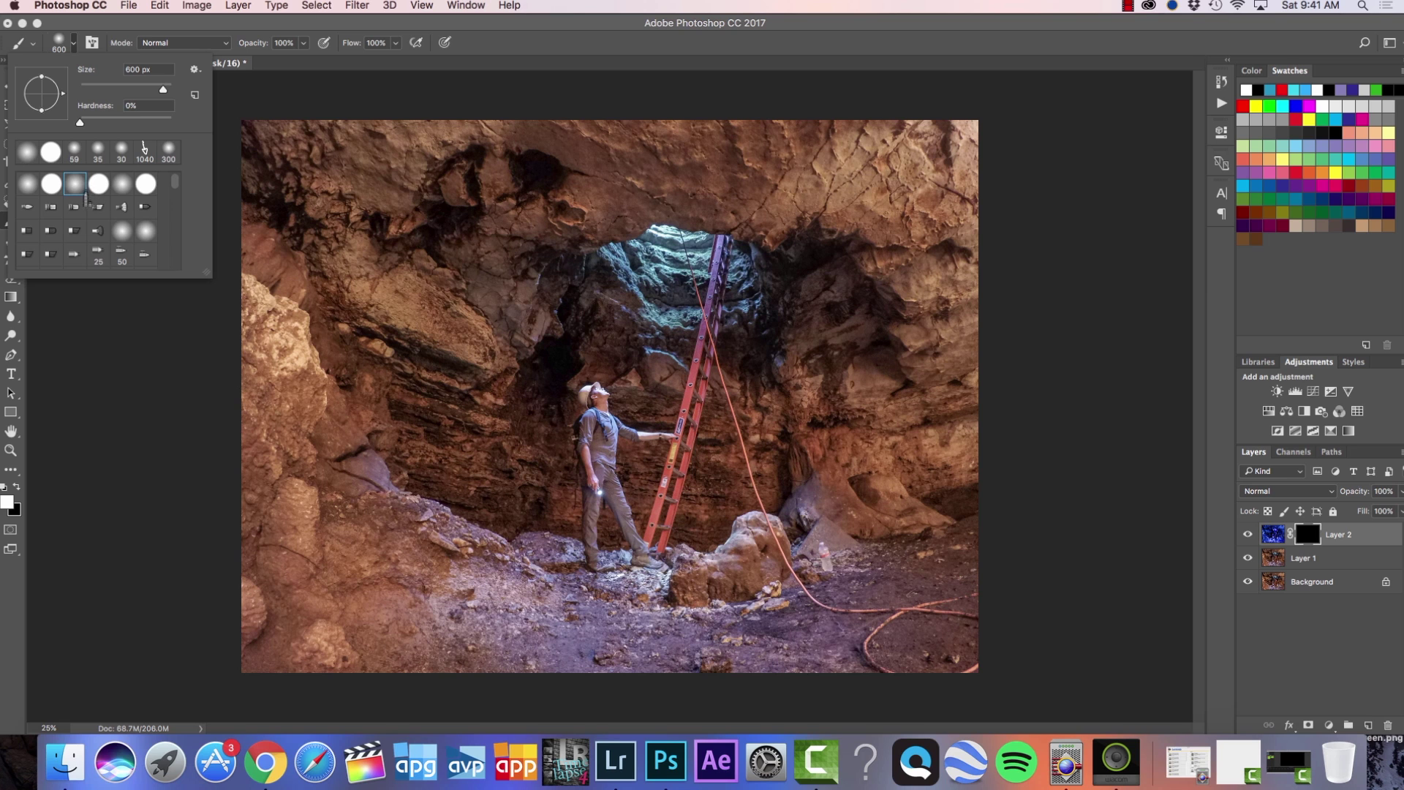
{"action": "left_click", "coordinate": [132, 375]}
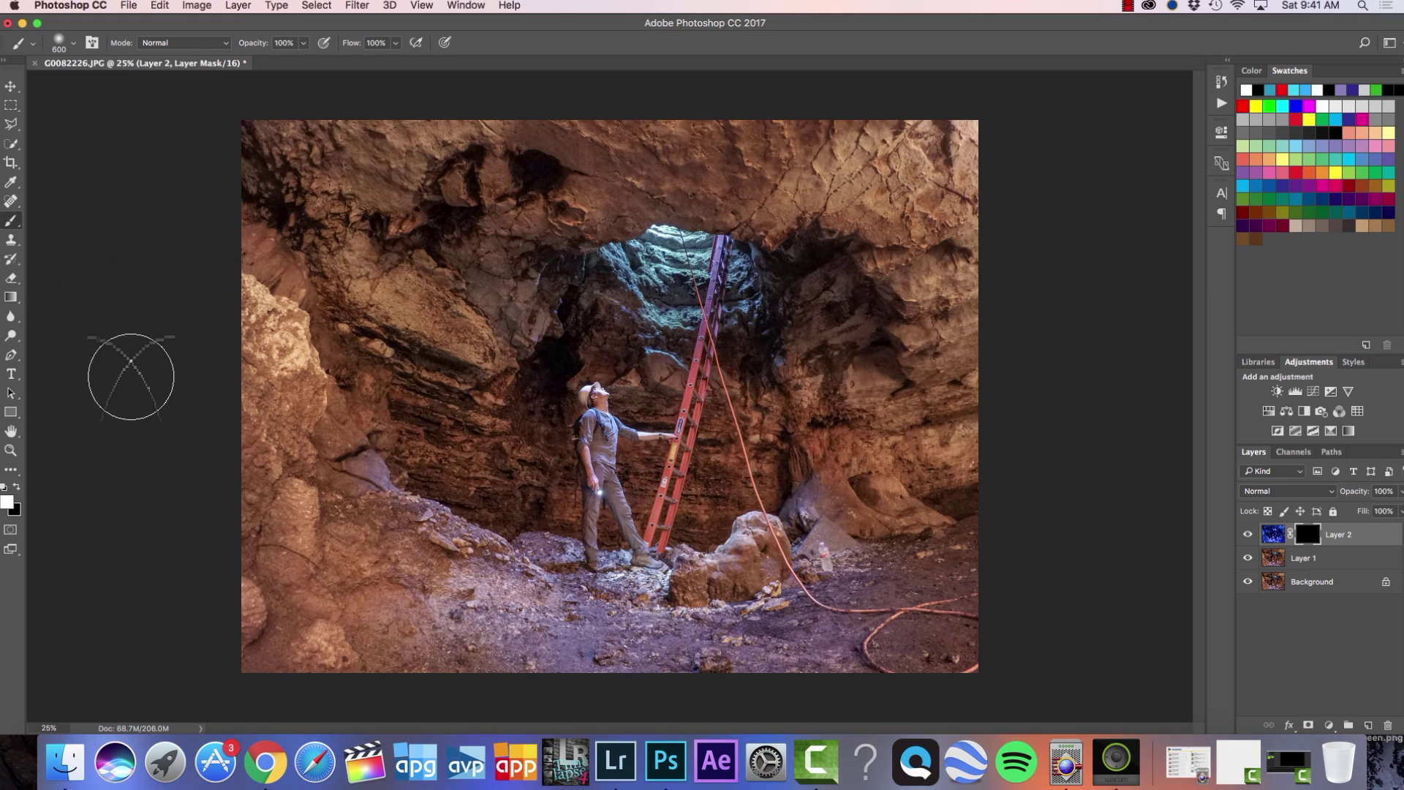
{"action": "key", "text": "bracketright"}
{"action": "key", "text": "bracketright"}
{"action": "key", "text": "bracketright"}
{"action": "key", "text": "bracketright"}
{"action": "key", "text": "bracketright"}
{"action": "mouse_move", "coordinate": [424, 139]}
{"action": "left_mouse_down"}
{"action": "mouse_move", "coordinate": [266, 282]}
{"action": "mouse_move", "coordinate": [329, 110]}
{"action": "mouse_move", "coordinate": [194, 361]}
{"action": "mouse_move", "coordinate": [300, 338]}
{"action": "mouse_move", "coordinate": [301, 668]}
{"action": "mouse_move", "coordinate": [429, 617]}
{"action": "mouse_move", "coordinate": [517, 643]}
{"action": "mouse_move", "coordinate": [847, 590]}
{"action": "mouse_move", "coordinate": [863, 307]}
{"action": "mouse_move", "coordinate": [956, 69]}
{"action": "mouse_move", "coordinate": [549, 101]}
{"action": "mouse_move", "coordinate": [415, 432]}
{"action": "mouse_move", "coordinate": [549, 162]}
{"action": "left_mouse_up"}
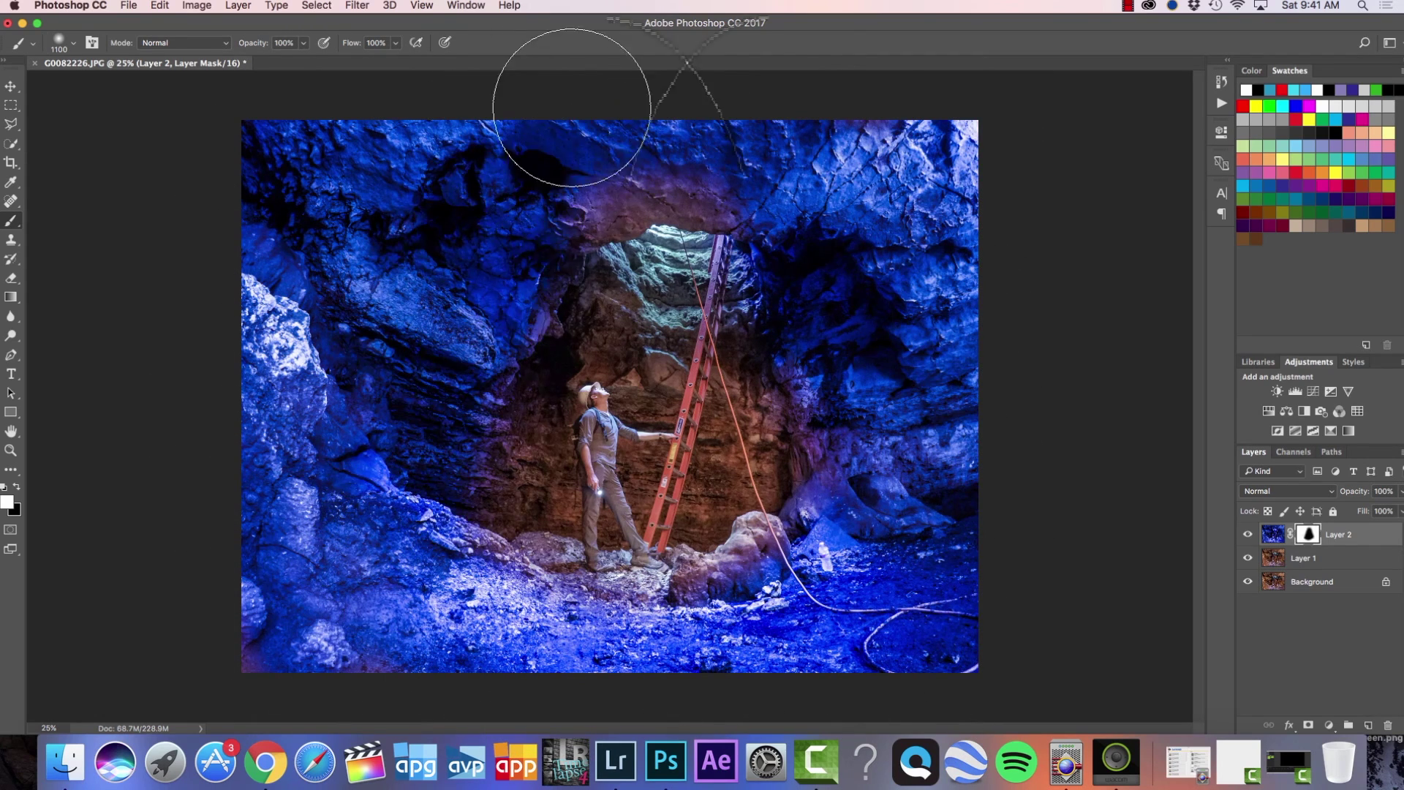
Step: Paint white on Layer 2's mask around the upper and left edges of the cave opening with a 500 px brush
{"action": "key", "text": "bracketleft"}
{"action": "key", "text": "bracketleft"}
{"action": "key", "text": "bracketleft"}
{"action": "key", "text": "bracketleft"}
{"action": "key", "text": "bracketleft"}
{"action": "key", "text": "bracketleft"}
{"action": "mouse_move", "coordinate": [631, 201]}
{"action": "left_mouse_down"}
{"action": "mouse_move", "coordinate": [700, 194]}
{"action": "mouse_move", "coordinate": [807, 253]}
{"action": "left_mouse_up"}
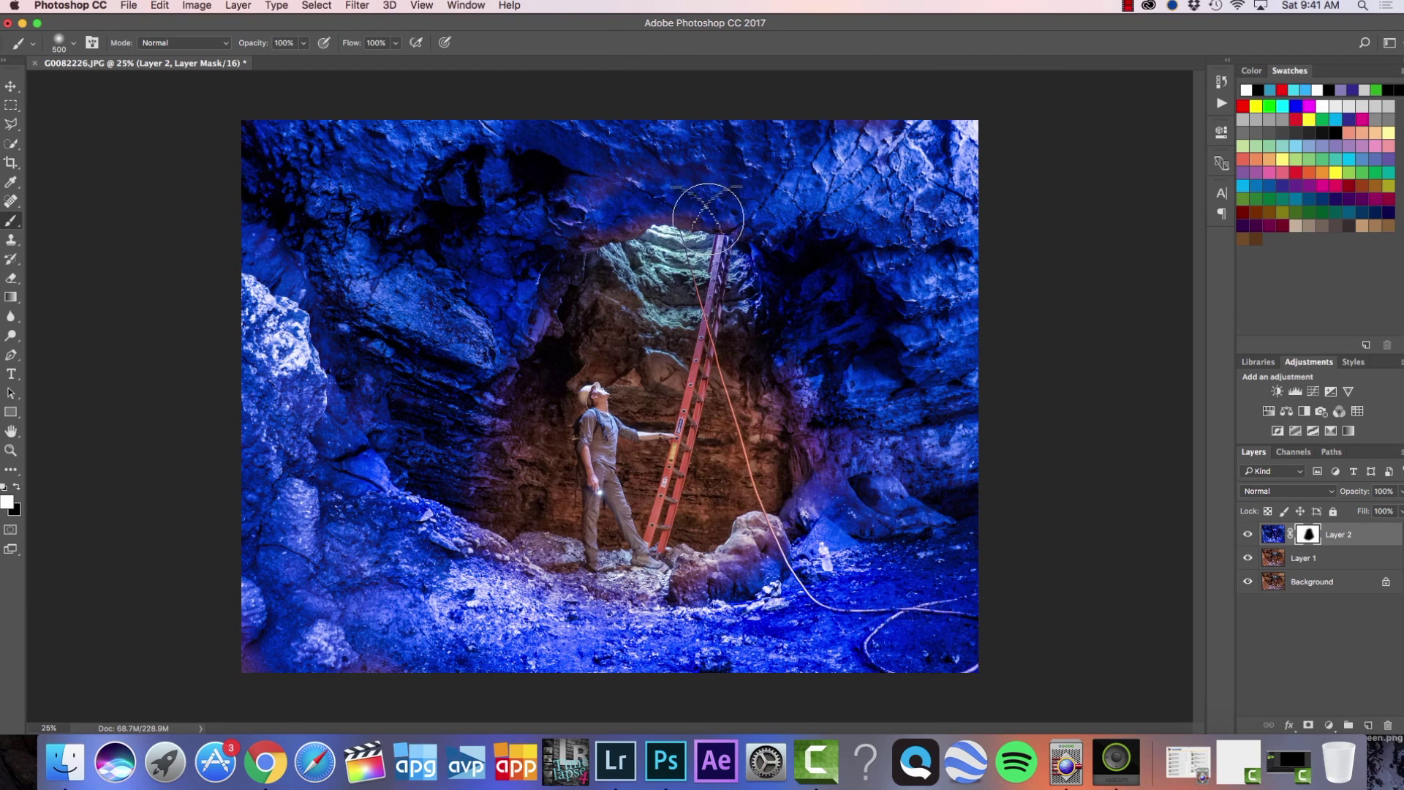
{"action": "left_click_drag", "start_coordinate": [560, 258], "coordinate": [500, 492]}
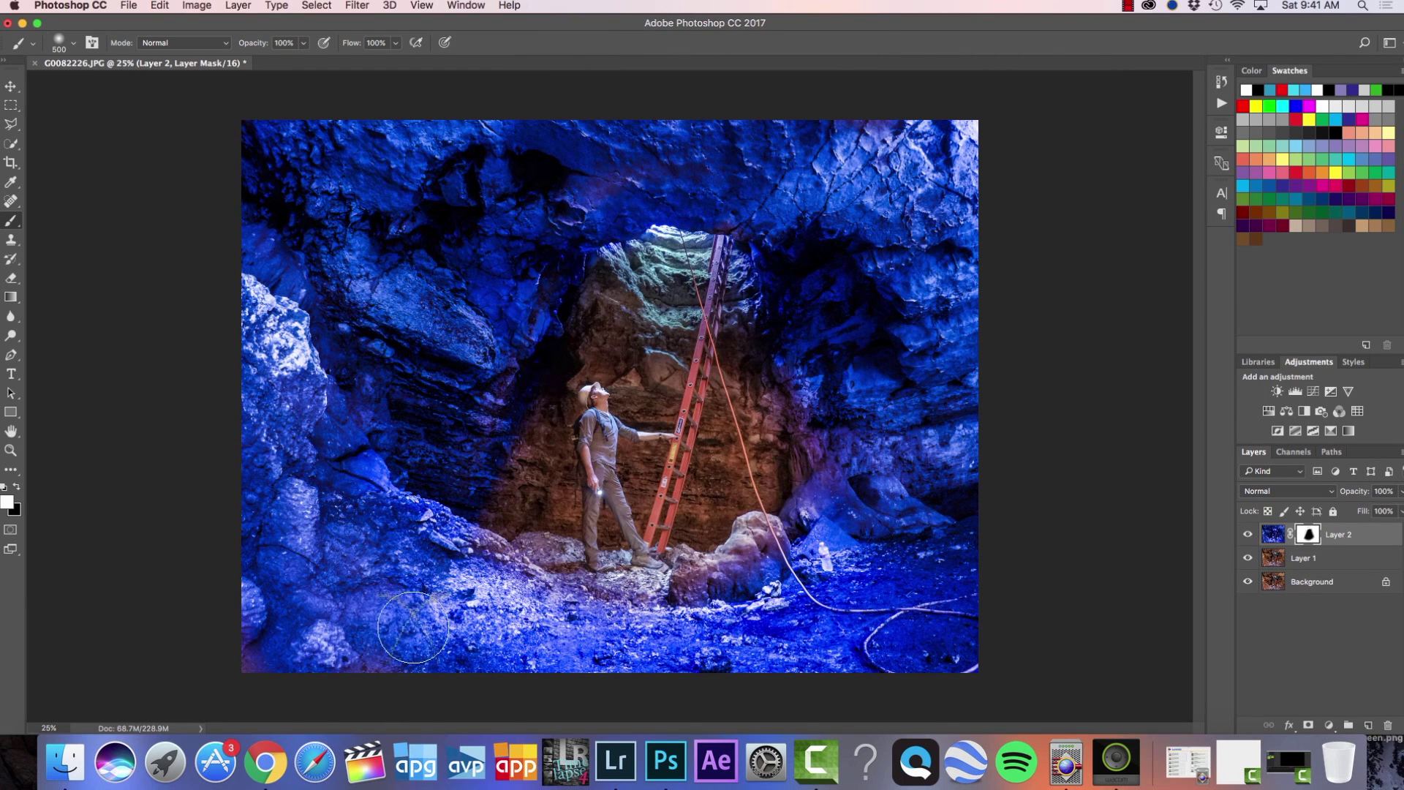
Step: Paint black on Layer 2's mask over the floor around the man and rock with a 600 px brush
{"action": "left_click", "coordinate": [16, 486]}
{"action": "key", "text": "bracketright"}
{"action": "mouse_move", "coordinate": [560, 578]}
{"action": "left_mouse_down"}
{"action": "mouse_move", "coordinate": [543, 586]}
{"action": "mouse_move", "coordinate": [809, 556]}
{"action": "mouse_move", "coordinate": [634, 652]}
{"action": "mouse_move", "coordinate": [776, 637]}
{"action": "mouse_move", "coordinate": [805, 610]}
{"action": "mouse_move", "coordinate": [448, 495]}
{"action": "left_mouse_up"}
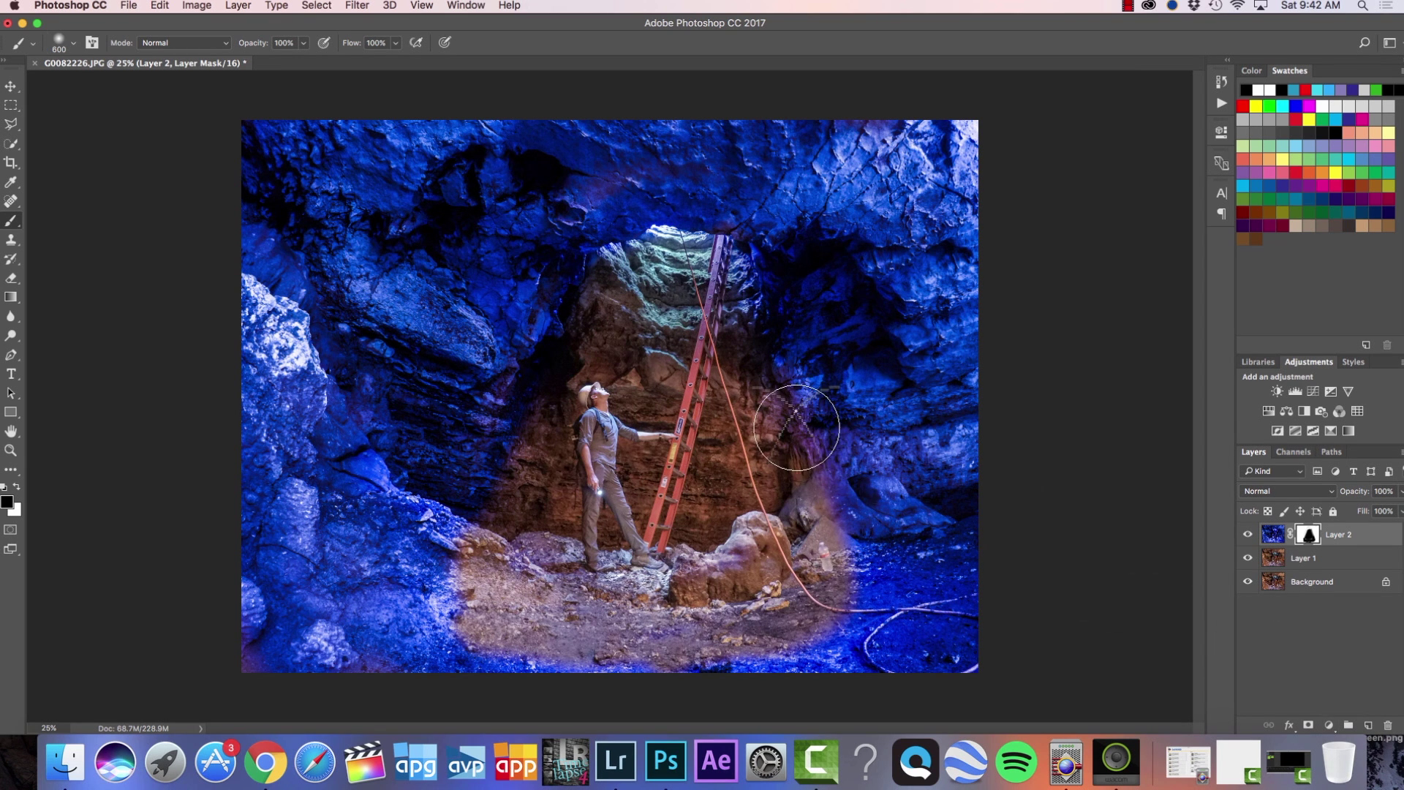
Step: Add a Curves adjustment layer above Layer 2 and shape its RGB curve with a shadow point and a highlight point
{"action": "left_click", "coordinate": [1329, 725]}
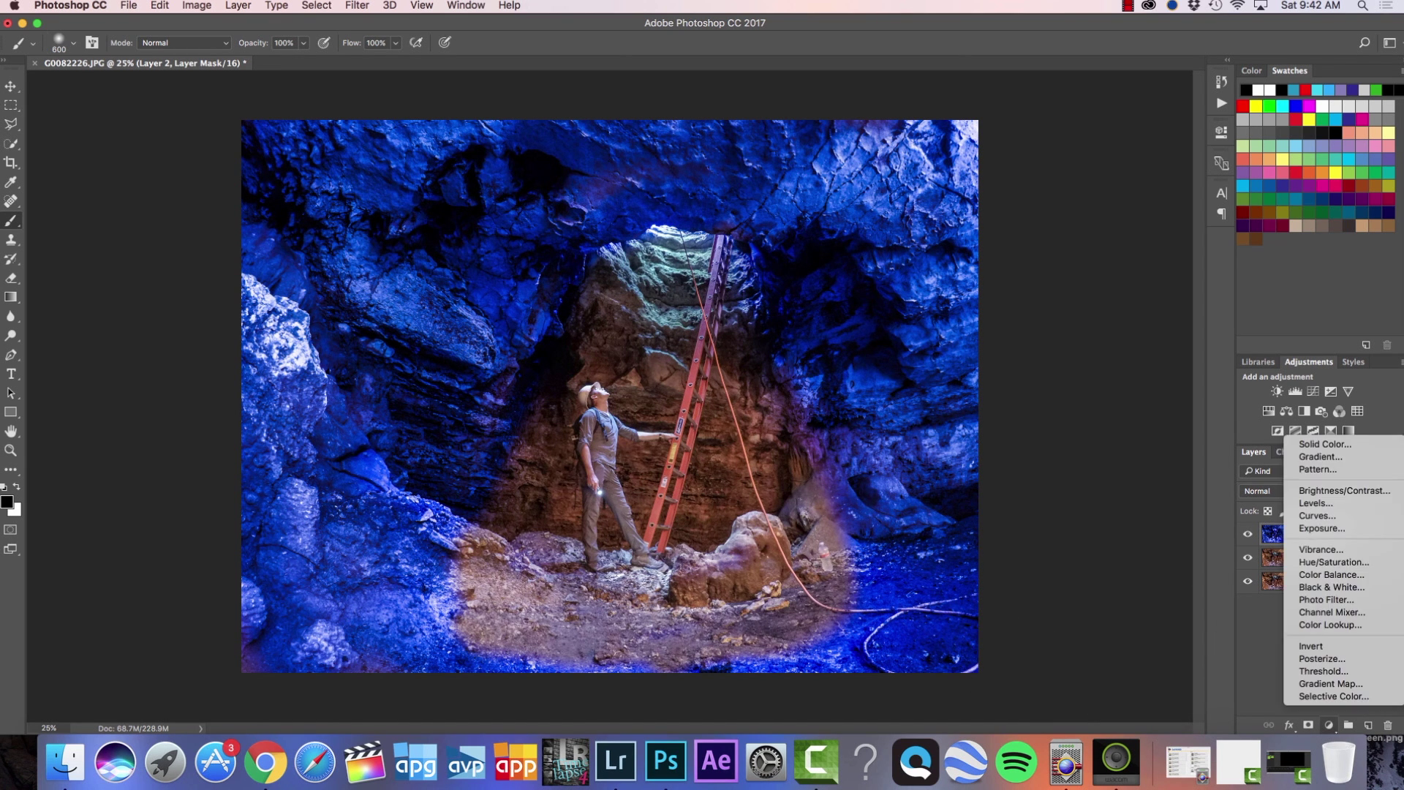
{"action": "left_click", "coordinate": [1316, 516]}
{"action": "left_click_drag", "start_coordinate": [1069, 310], "coordinate": [1077, 326]}
{"action": "left_click_drag", "start_coordinate": [1150, 242], "coordinate": [1151, 233]}
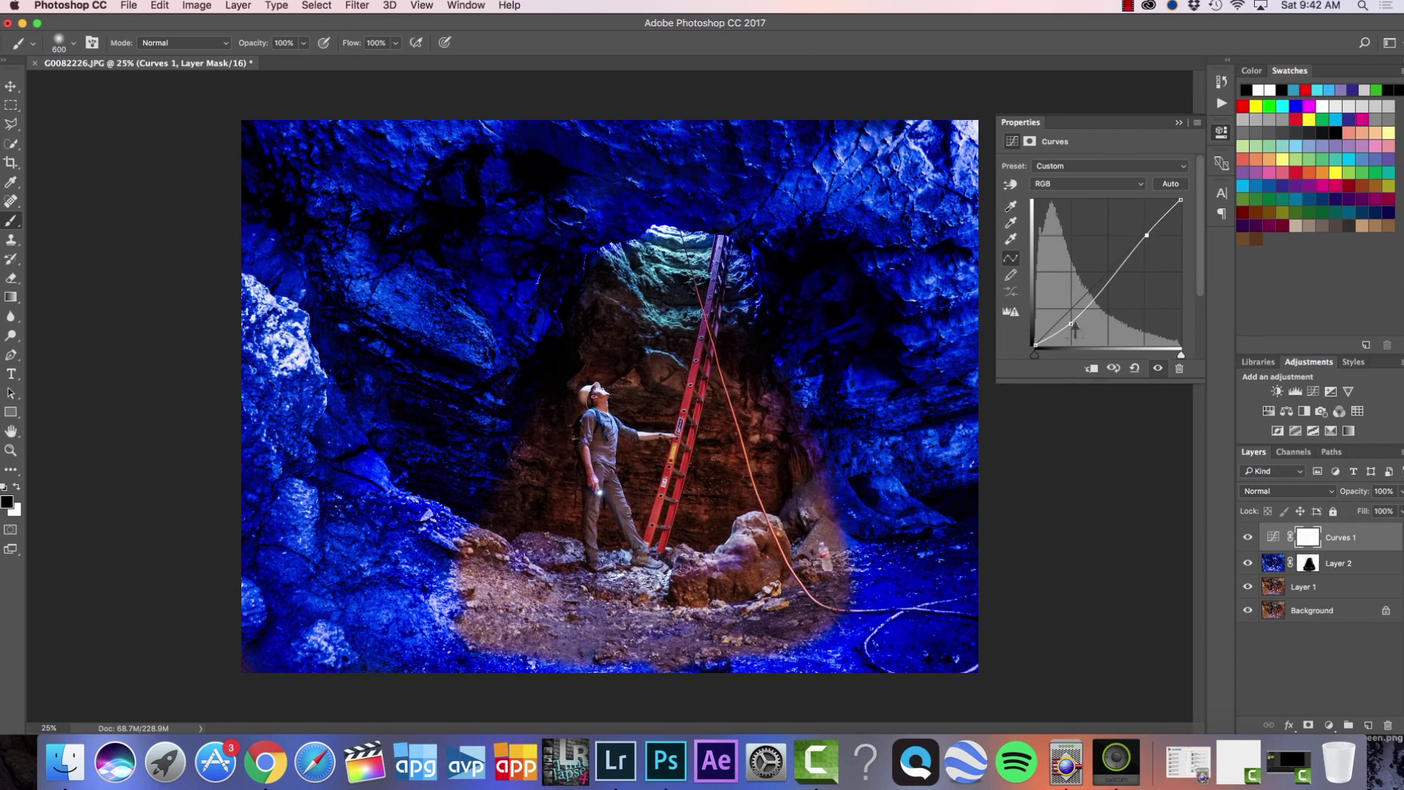
{"action": "left_click_drag", "start_coordinate": [1072, 324], "coordinate": [1075, 319]}
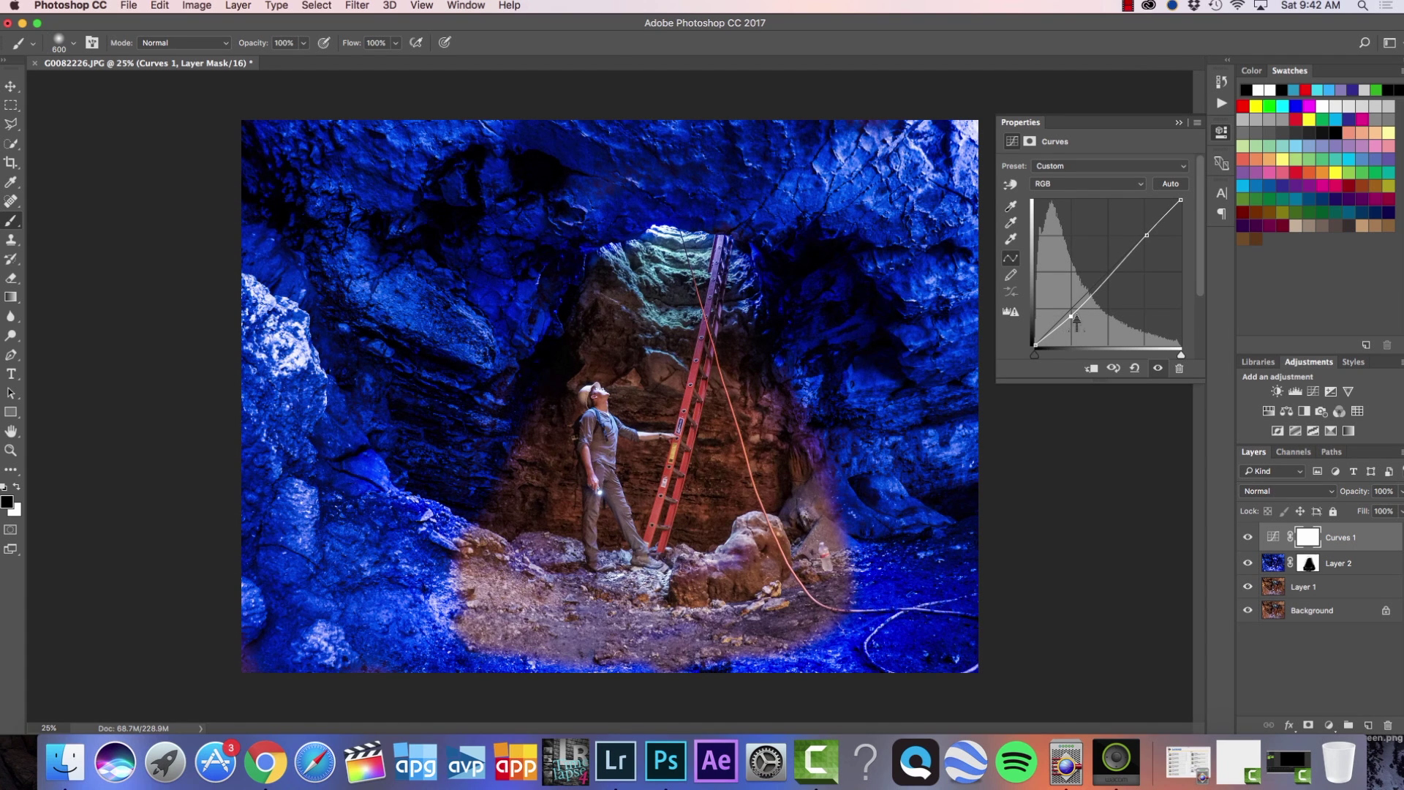
{"action": "left_click", "coordinate": [1178, 122]}
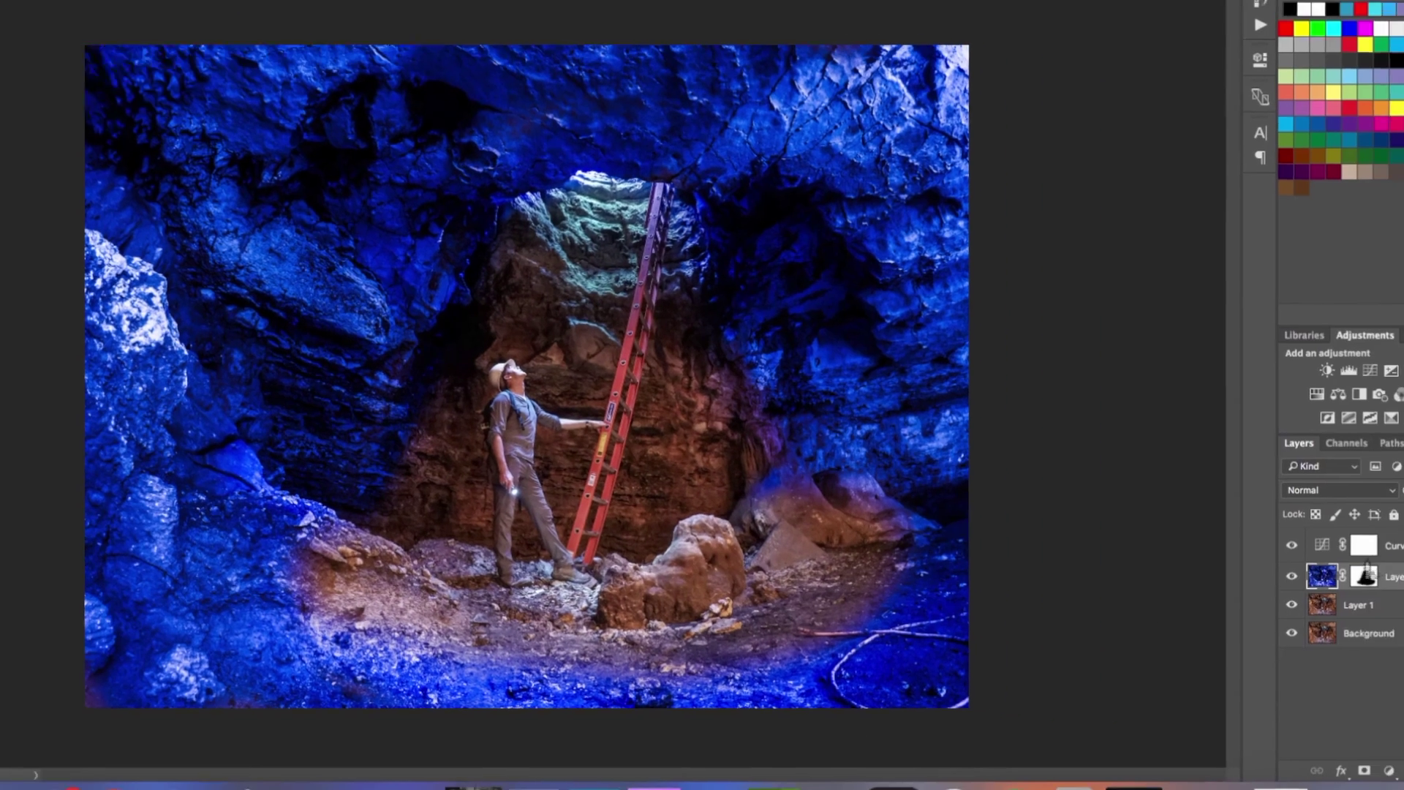
Step: Toggle the Curves 1 layer's visibility and clip it to Layer 2
{"action": "left_click", "coordinate": [1395, 548]}
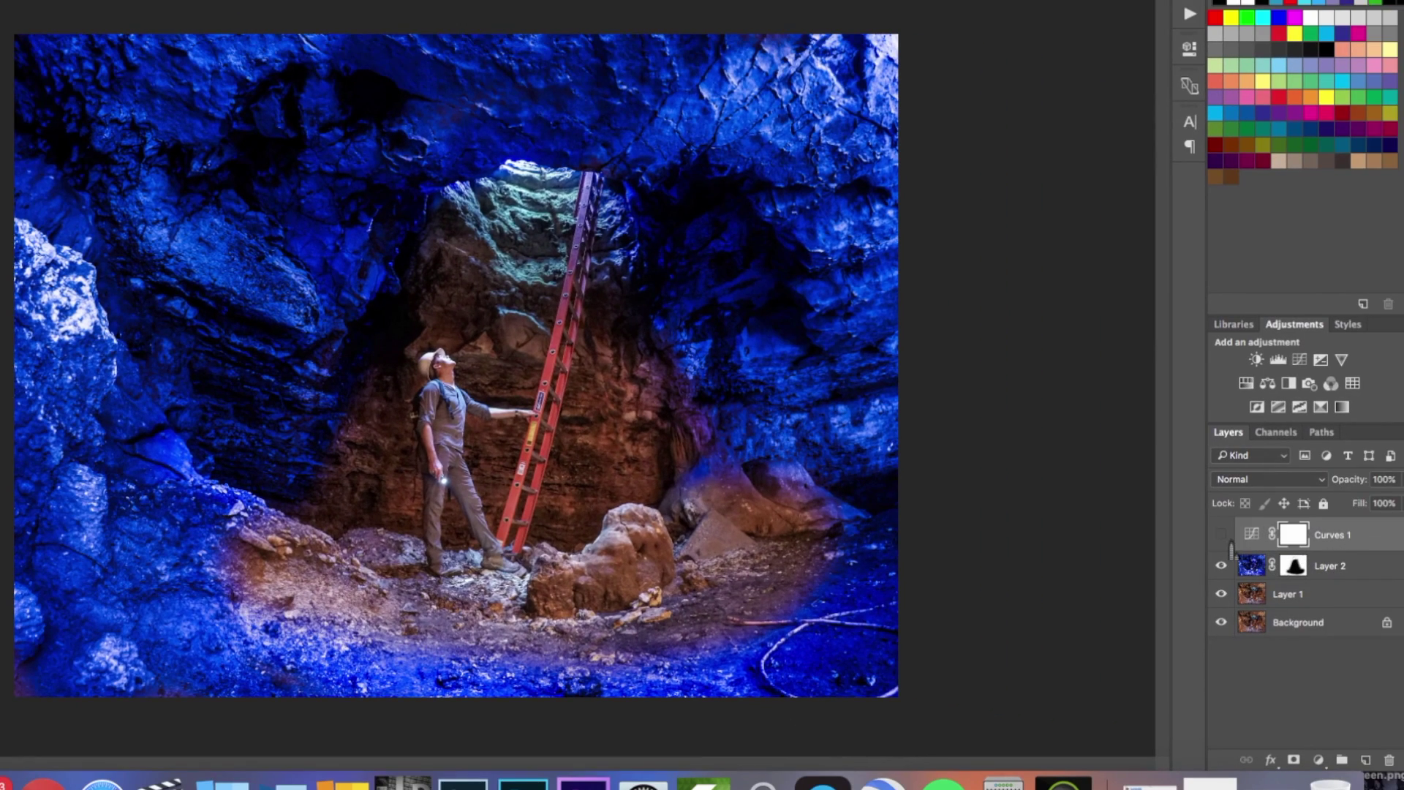
{"action": "left_click", "coordinate": [1221, 535]}
{"action": "left_click", "coordinate": [1257, 540]}
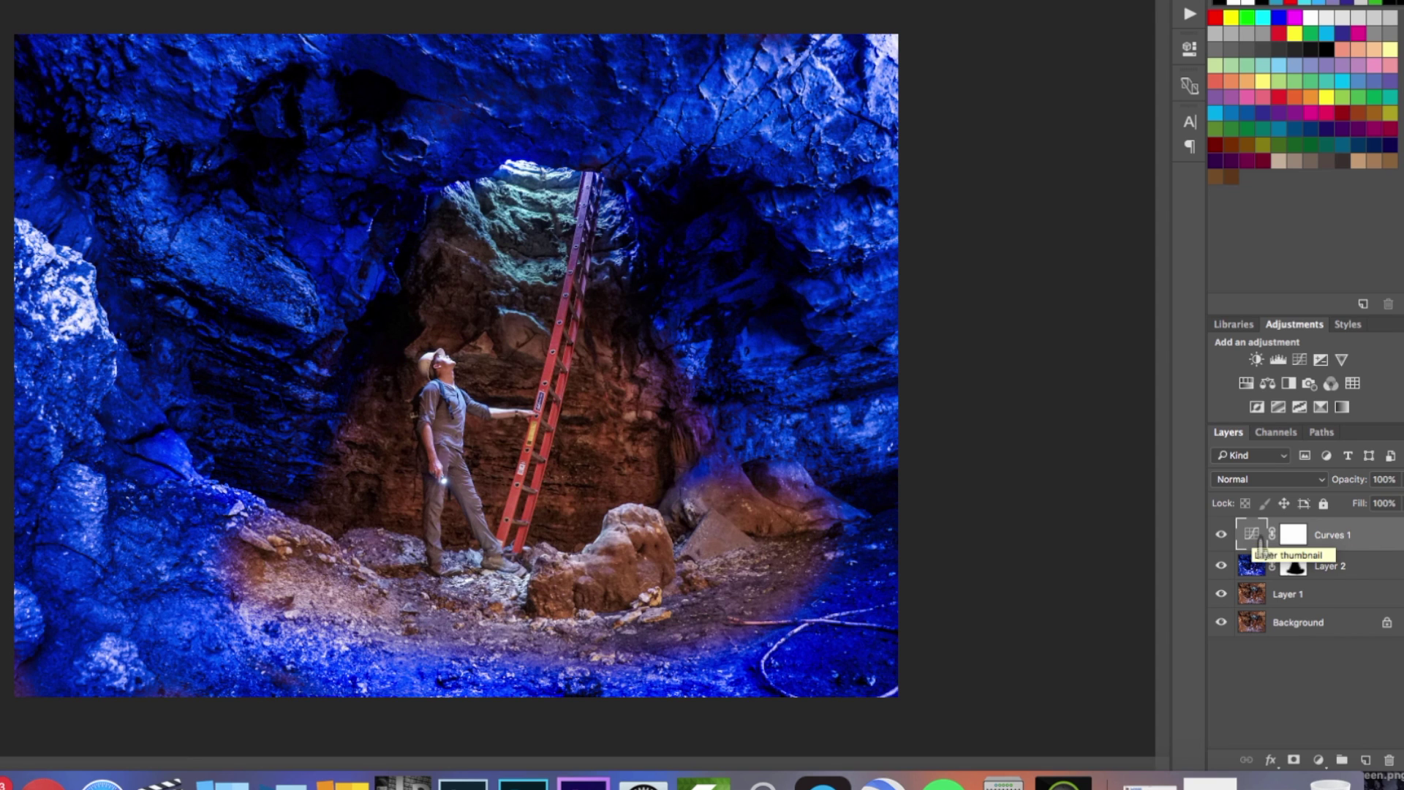
{"action": "left_click", "coordinate": [1259, 549], "text": "alt"}
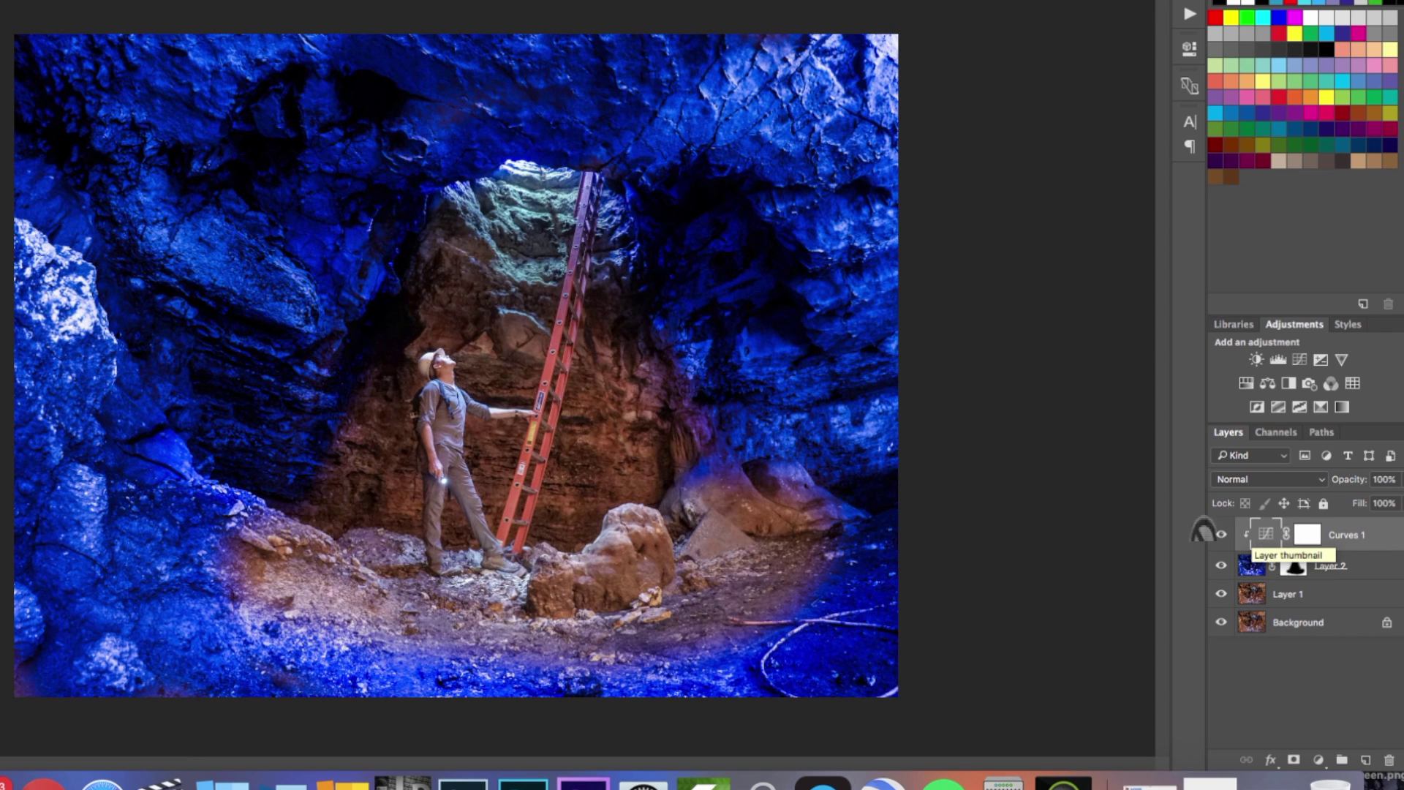
Step: Lower the shadows of the Blue channel in the Curves 1 adjustment
{"action": "double_click", "coordinate": [1270, 547]}
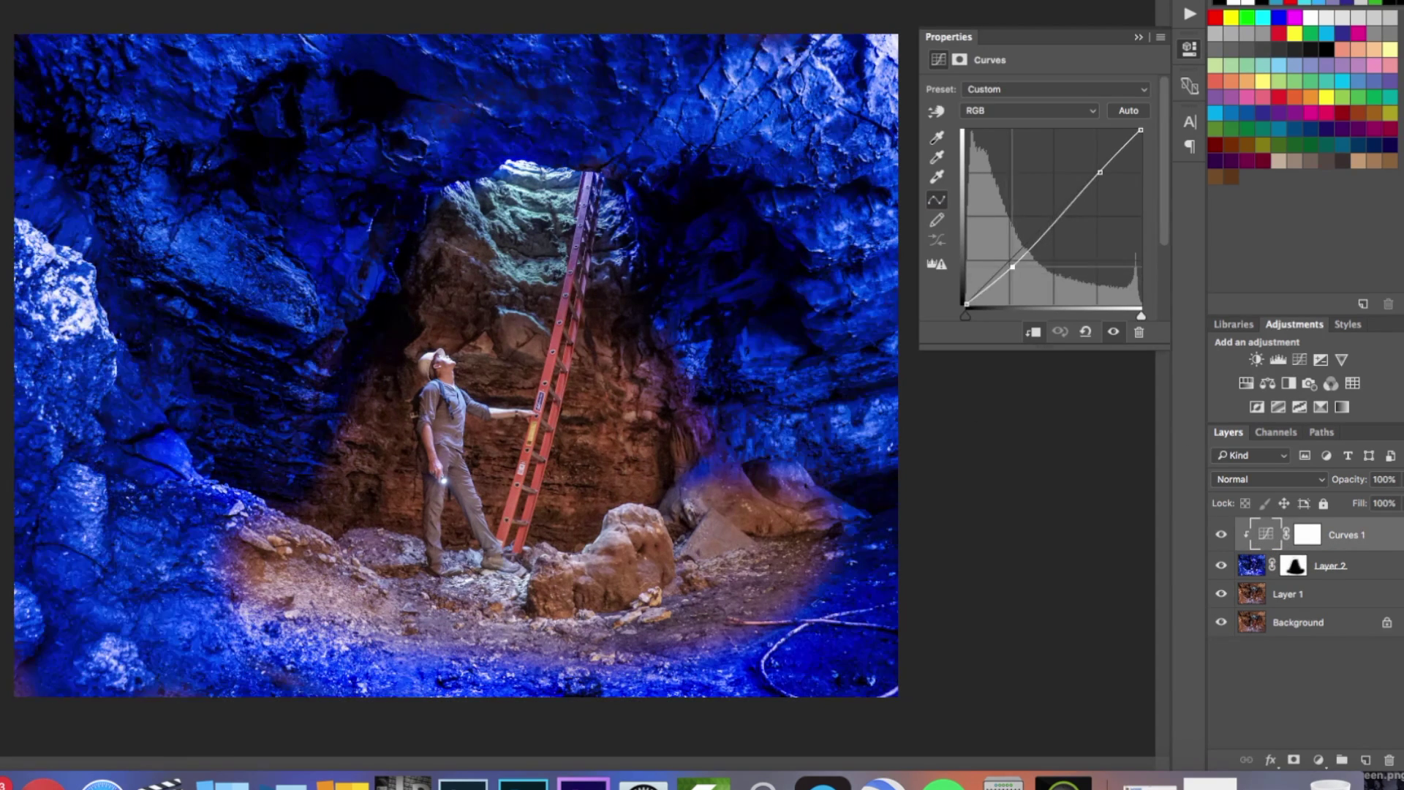
{"action": "left_click", "coordinate": [1028, 111]}
{"action": "left_click", "coordinate": [978, 149]}
{"action": "mouse_move", "coordinate": [1010, 265]}
{"action": "left_mouse_down"}
{"action": "mouse_move", "coordinate": [1009, 291]}
{"action": "mouse_move", "coordinate": [1013, 278]}
{"action": "left_mouse_up"}
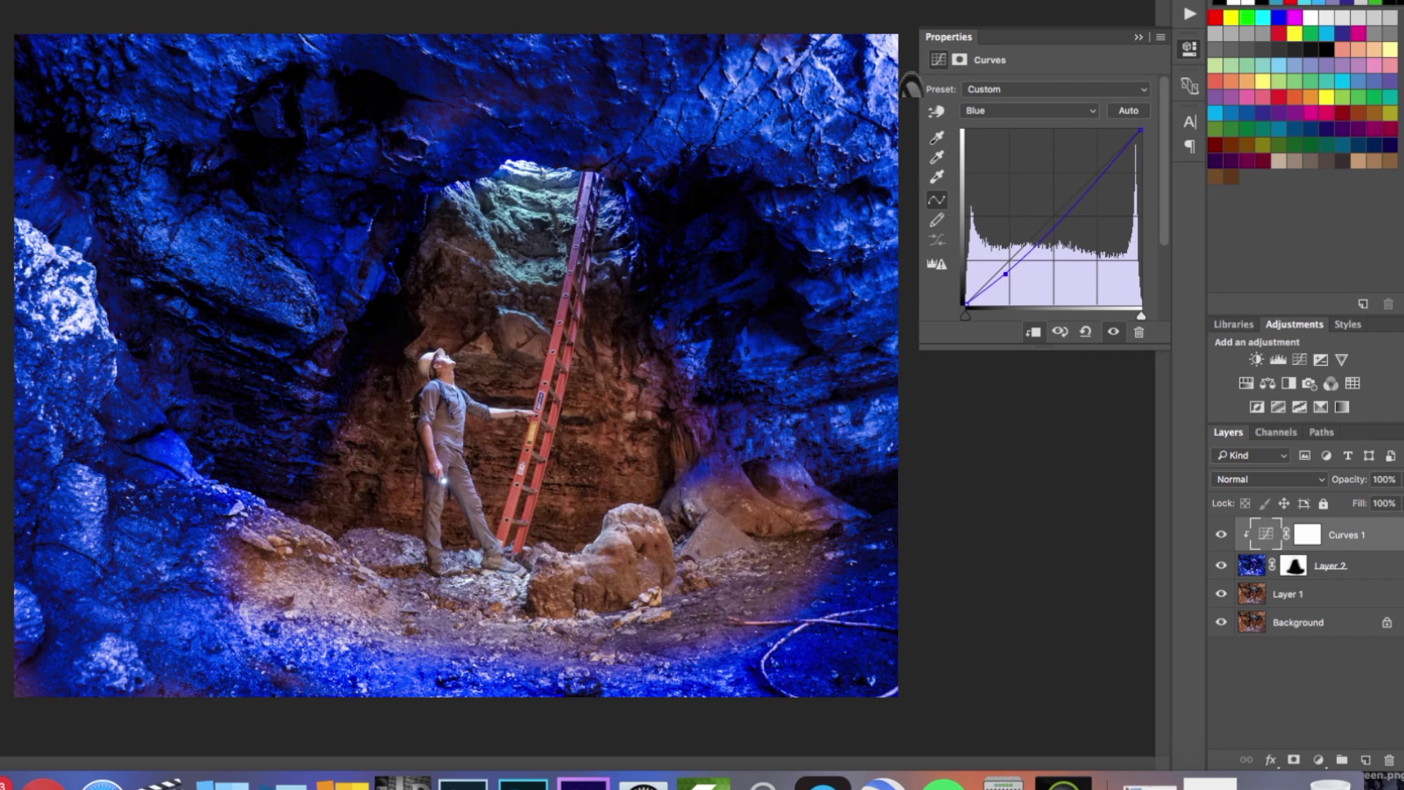
{"action": "left_click", "coordinate": [1138, 38]}
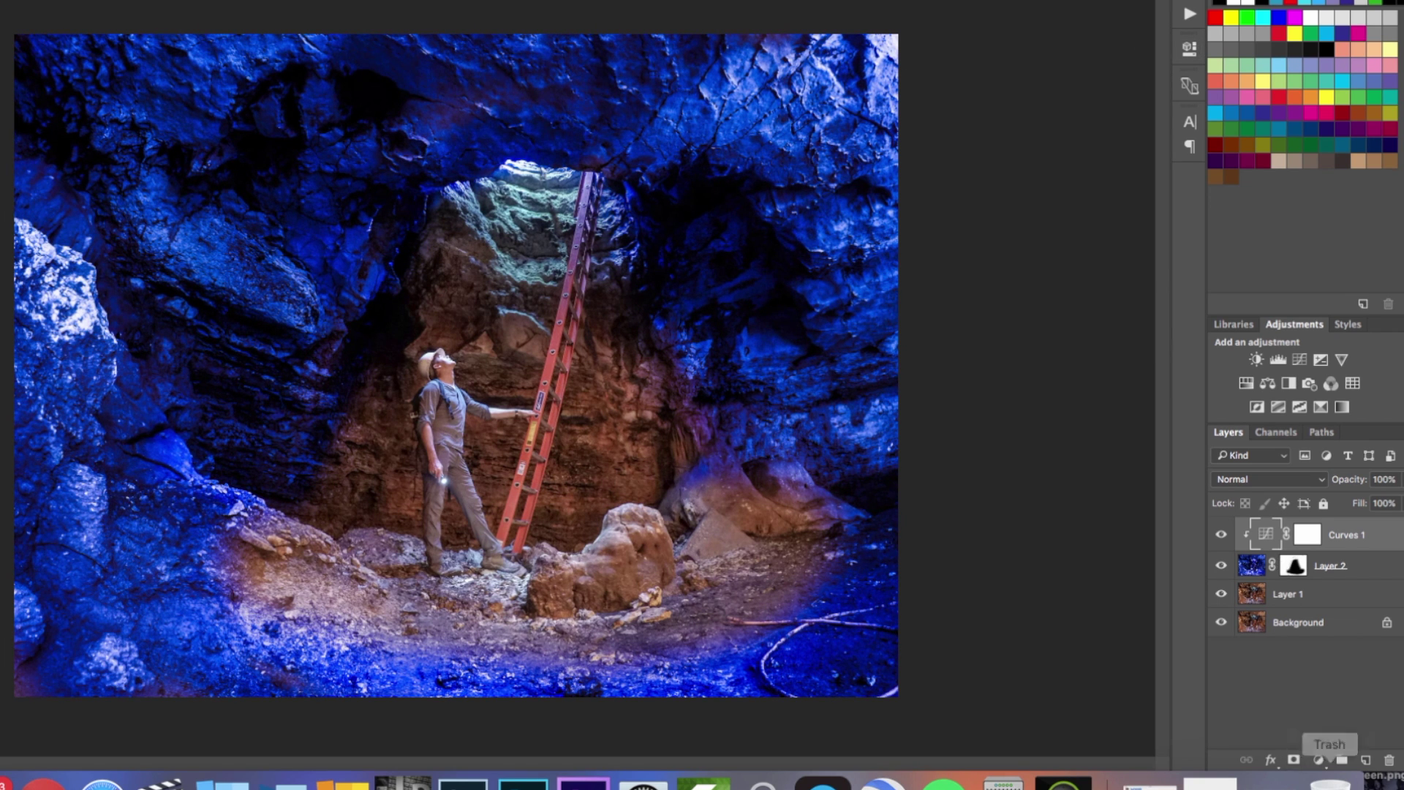
Step: Add a Hue/Saturation adjustment layer clipped to the blue layer and moderately reduce its Saturation
{"action": "left_click", "coordinate": [1318, 761]}
{"action": "left_click", "coordinate": [1323, 564]}
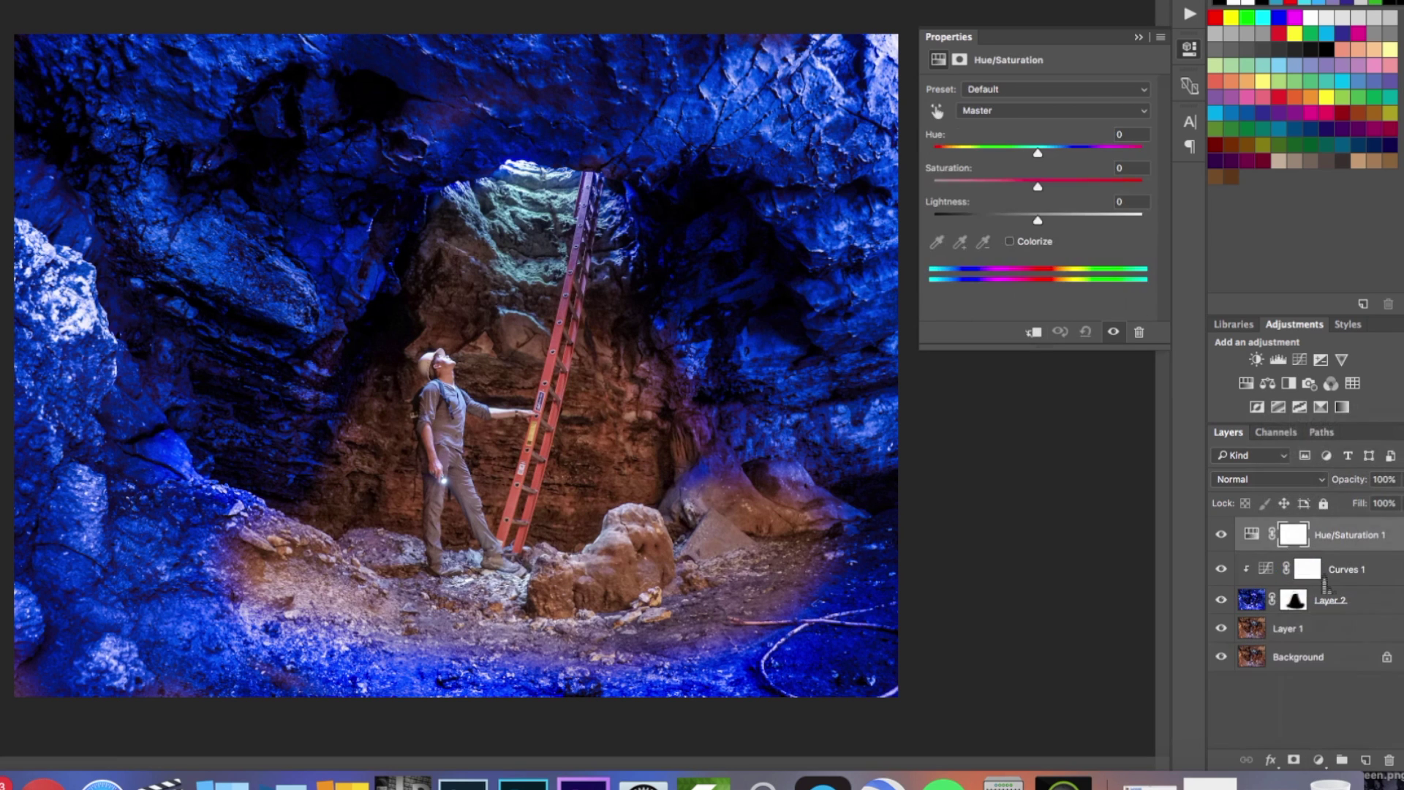
{"action": "left_click", "coordinate": [1260, 547], "text": "alt"}
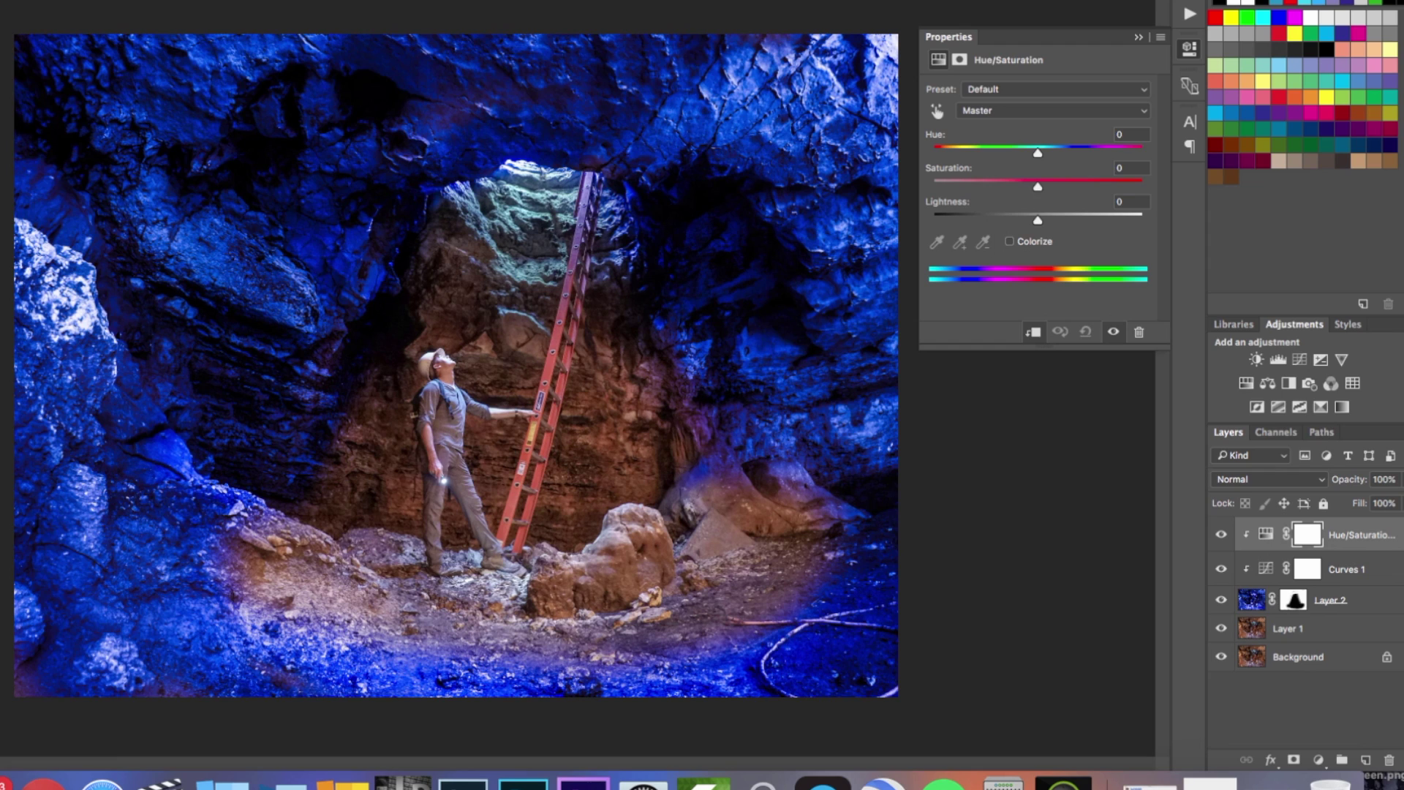
{"action": "mouse_move", "coordinate": [1034, 186]}
{"action": "left_mouse_down"}
{"action": "mouse_move", "coordinate": [1005, 186]}
{"action": "mouse_move", "coordinate": [1011, 220]}
{"action": "mouse_move", "coordinate": [996, 220]}
{"action": "left_mouse_up"}
{"action": "left_click_drag", "start_coordinate": [1011, 186], "coordinate": [1019, 186]}
{"action": "left_click", "coordinate": [1138, 36]}
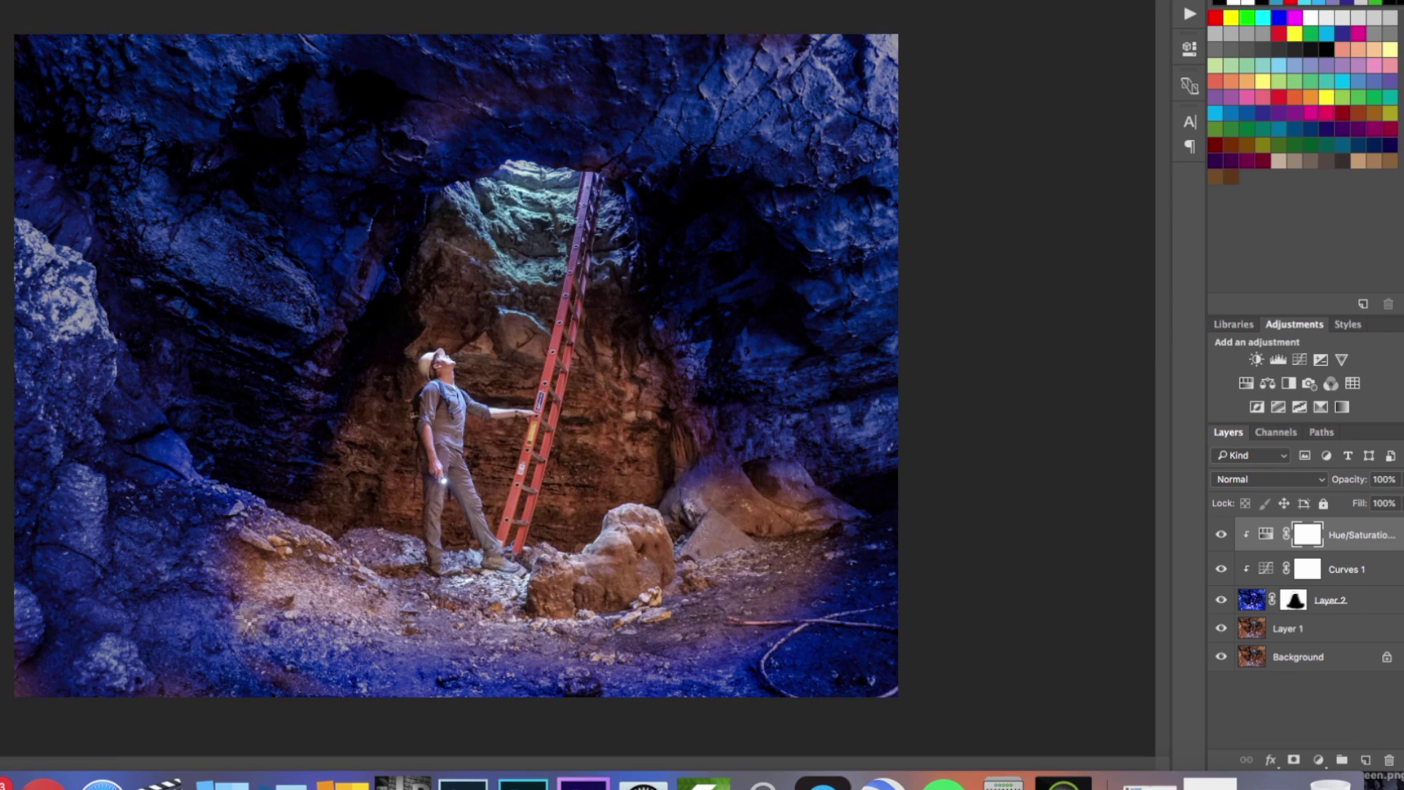
Step: Paint white on Layer 2's mask over the foreground floor and rocks to bring back the blue version
{"action": "left_click", "coordinate": [1293, 600]}
{"action": "left_click_drag", "start_coordinate": [282, 567], "coordinate": [353, 609]}
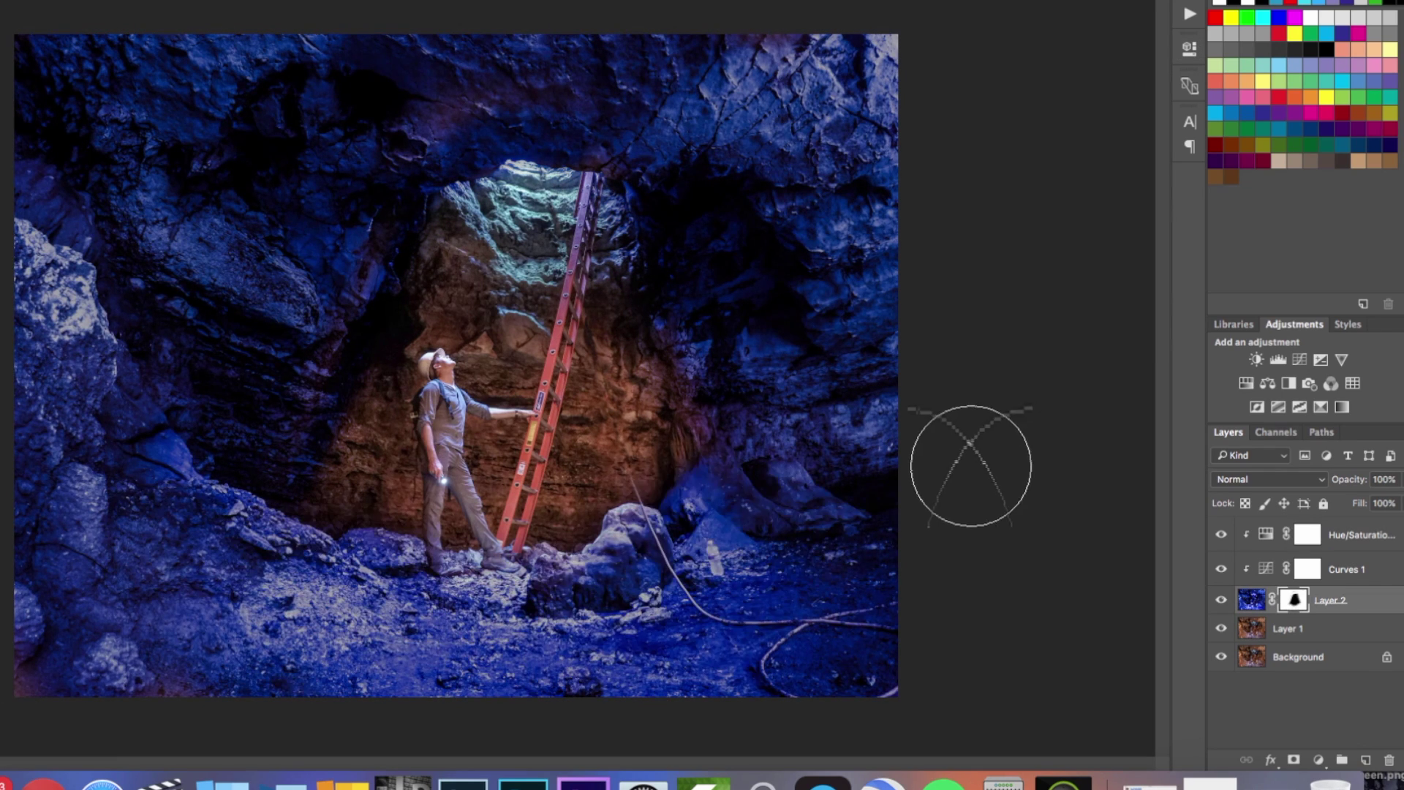
Step: Add a Curves layer above Layer 1, lifting the shadows and lowering the highlights in the Blue and Green channels
{"action": "left_click", "coordinate": [1338, 628]}
{"action": "left_click", "coordinate": [1319, 760]}
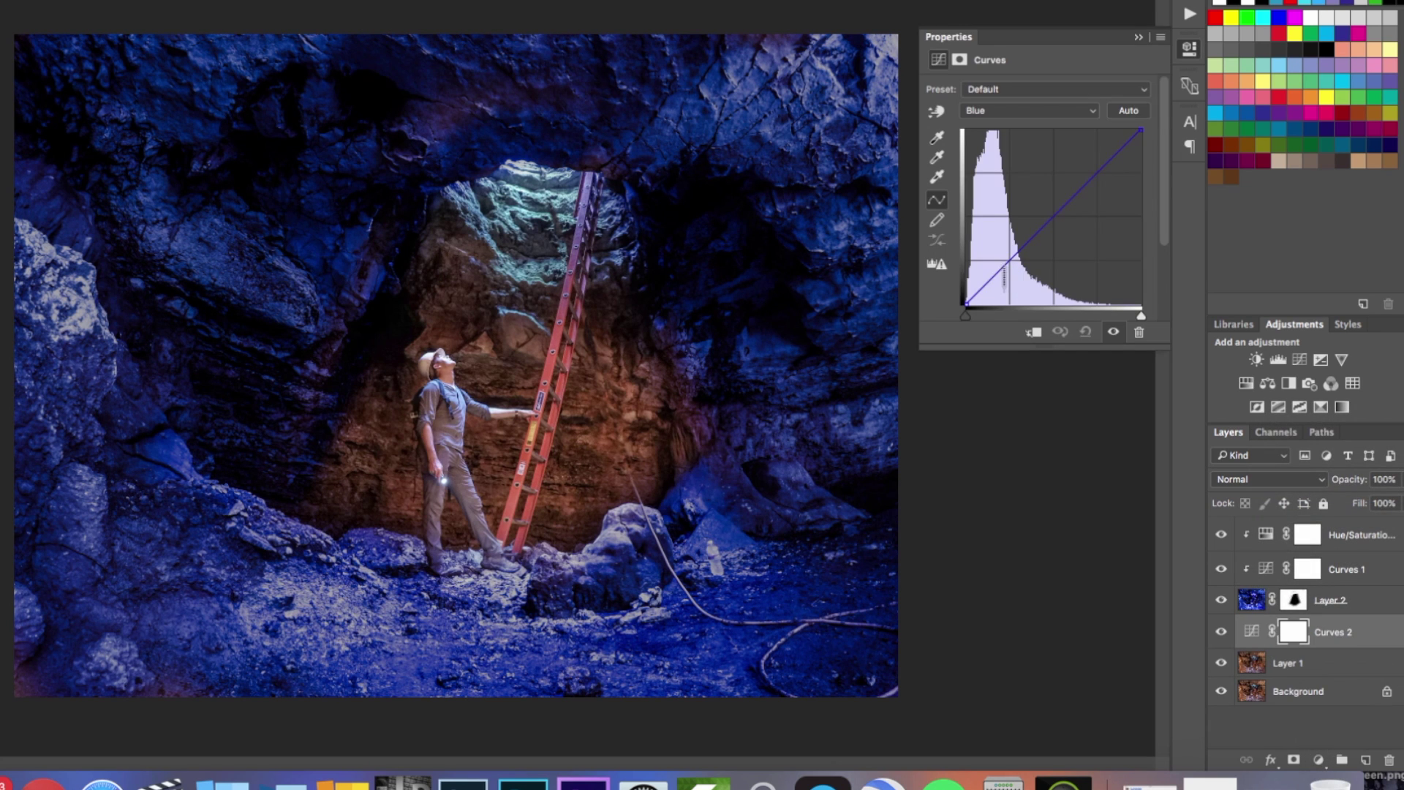
{"action": "left_click_drag", "start_coordinate": [1006, 282], "coordinate": [1001, 275]}
{"action": "left_click_drag", "start_coordinate": [1116, 165], "coordinate": [1117, 173]}
{"action": "left_click", "coordinate": [1027, 110]}
{"action": "left_click", "coordinate": [980, 91]}
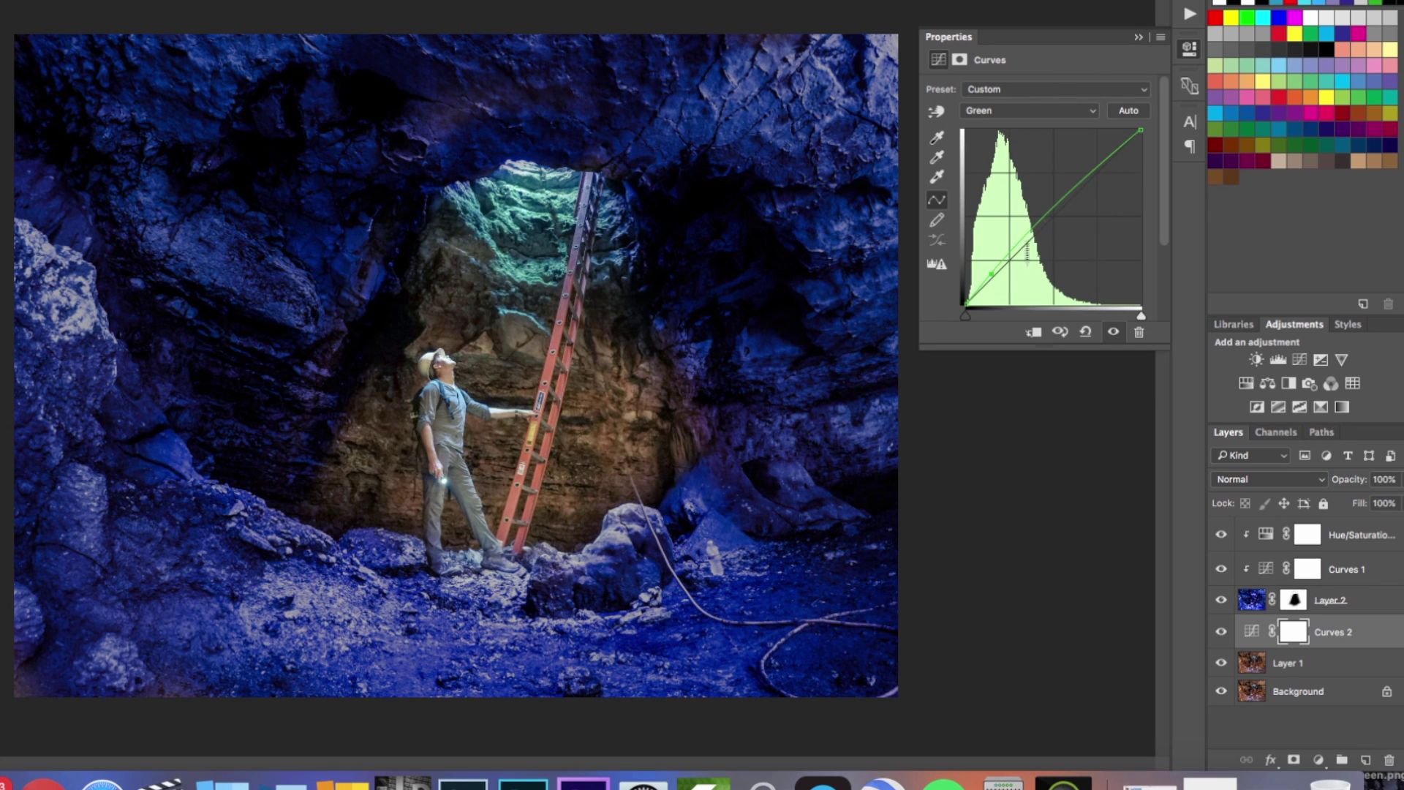
{"action": "left_click_drag", "start_coordinate": [1115, 156], "coordinate": [1115, 161]}
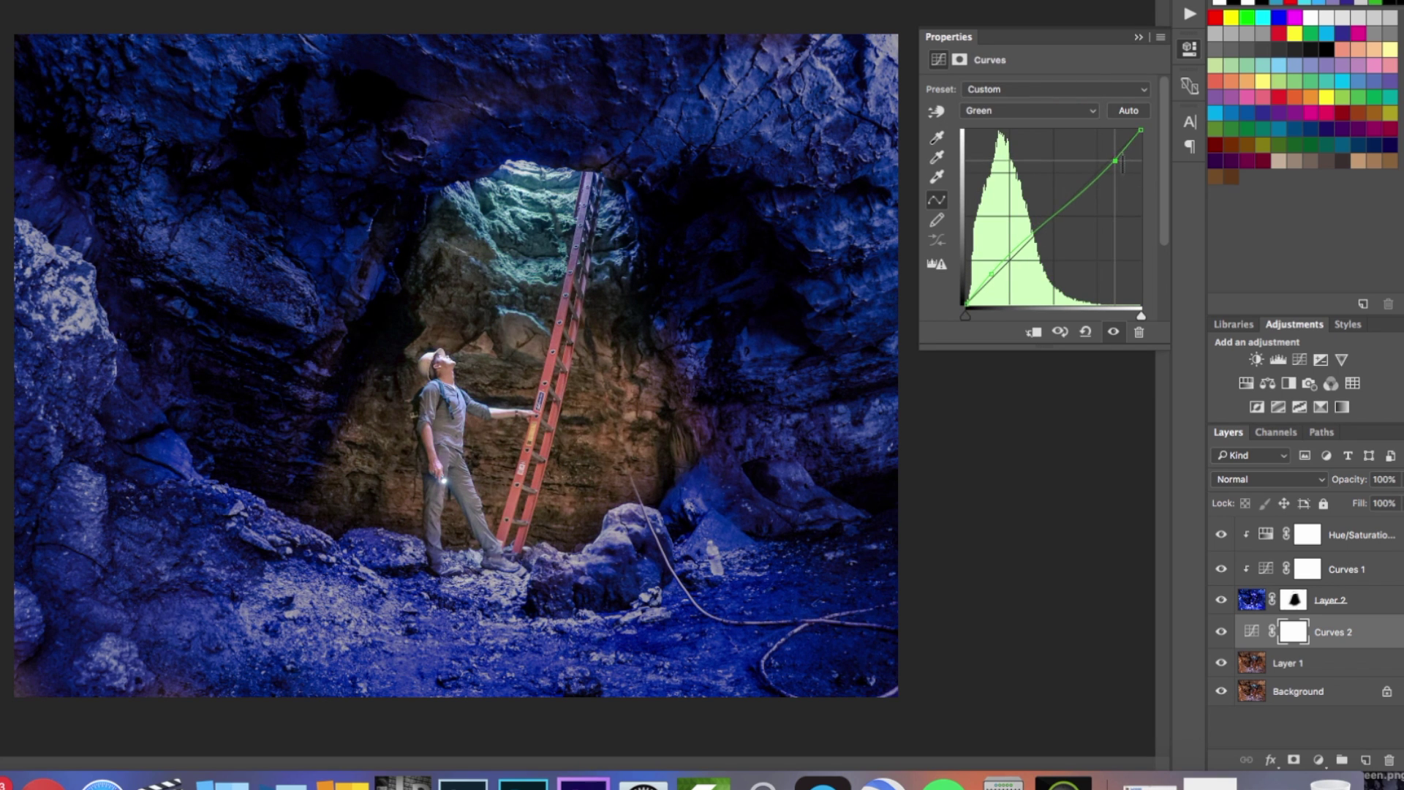
Step: Darken the midtones and shadows of the Curves 2 RGB curve and add a highlight point
{"action": "left_click", "coordinate": [1027, 110]}
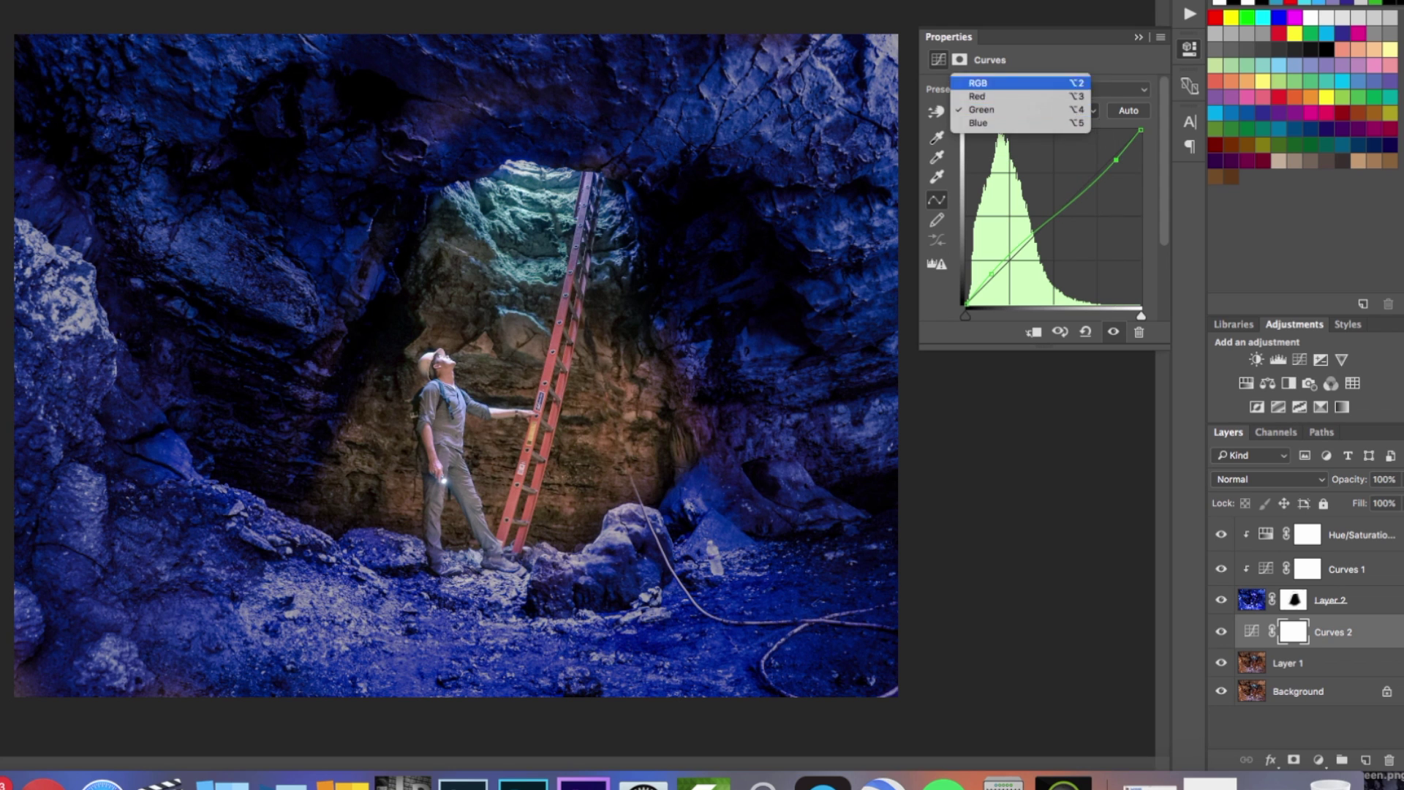
{"action": "left_click", "coordinate": [980, 86]}
{"action": "left_click_drag", "start_coordinate": [1048, 231], "coordinate": [1064, 228]}
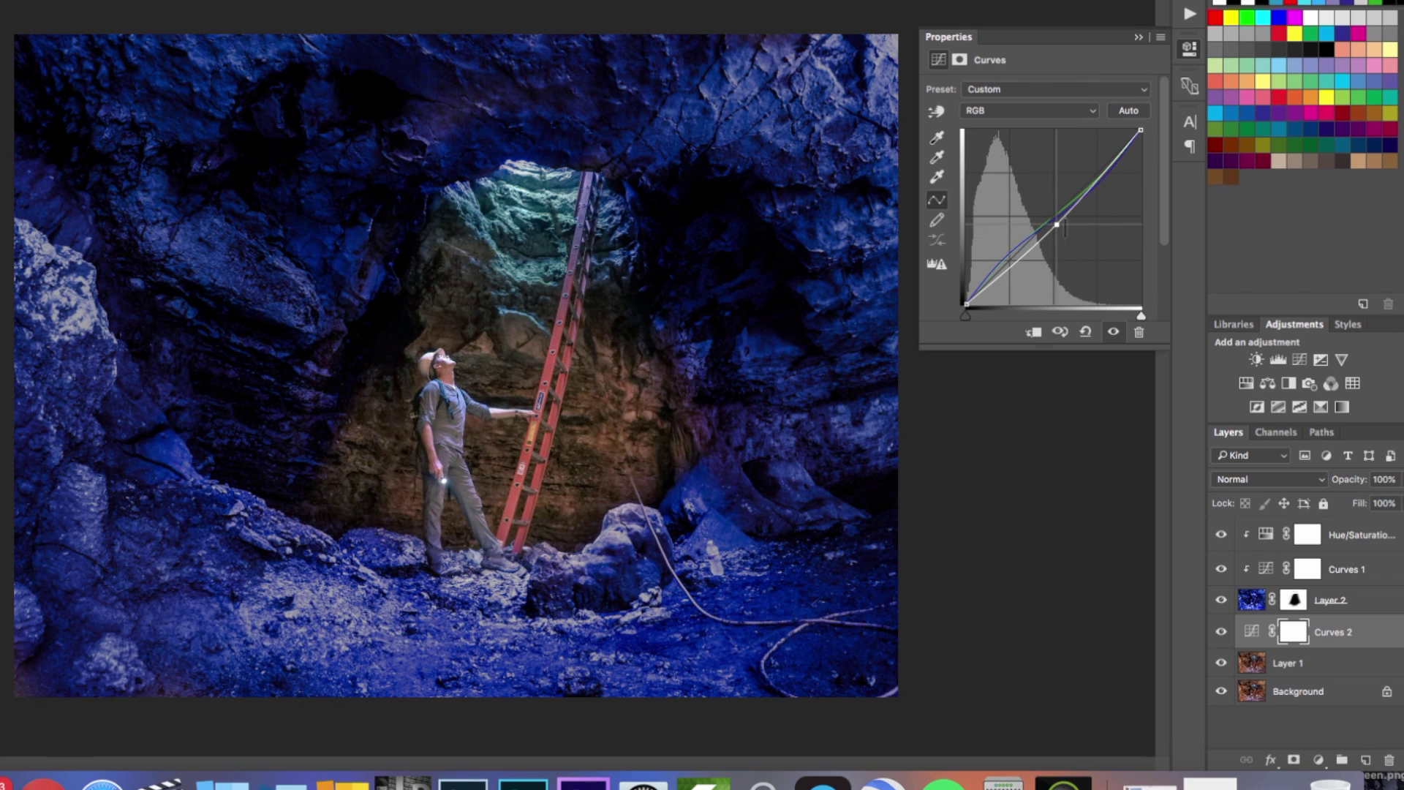
{"action": "left_click", "coordinate": [1095, 179]}
{"action": "left_click_drag", "start_coordinate": [1019, 258], "coordinate": [1020, 267]}
{"action": "left_click", "coordinate": [1138, 37]}
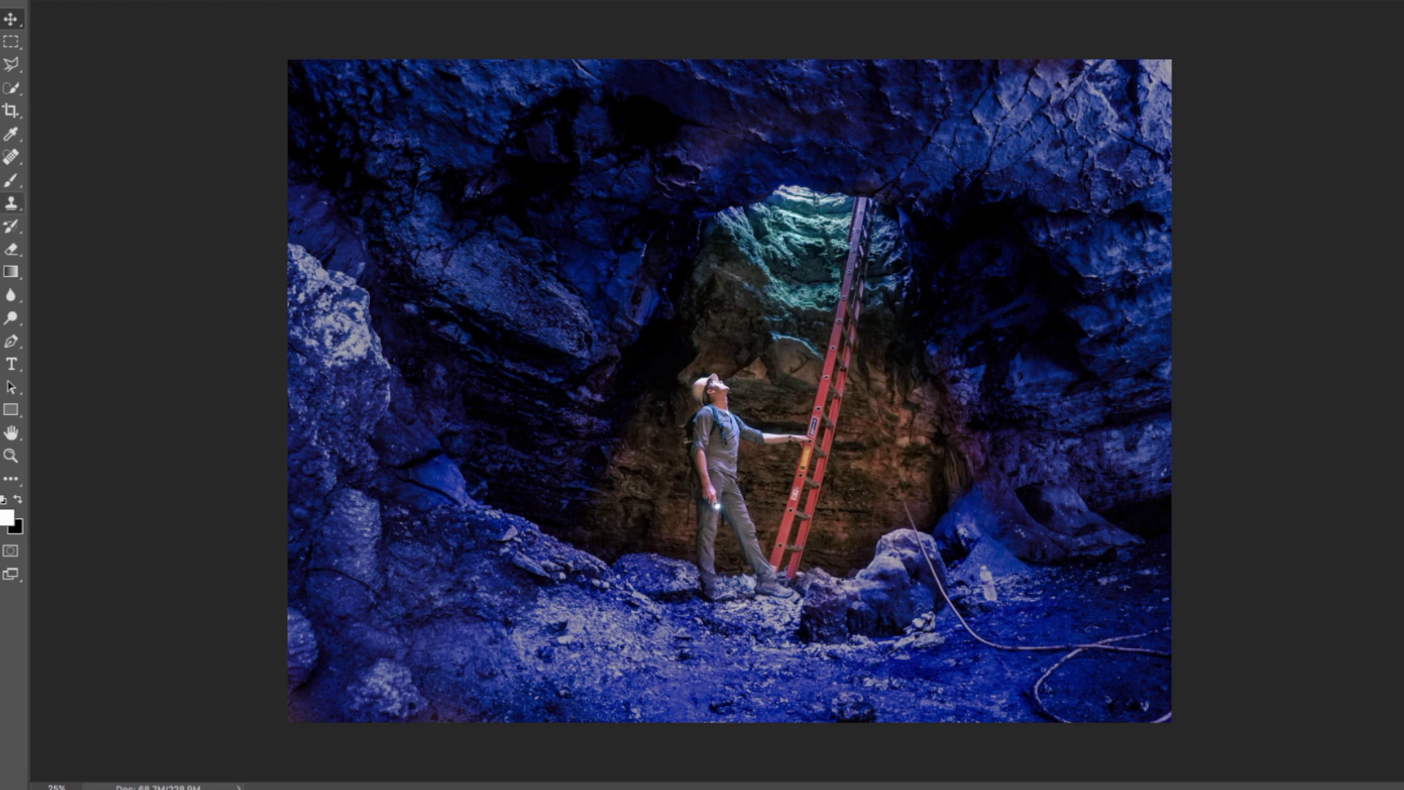
Step: Outline a light-beam shape with the Polygonal Lasso, from the cave opening down around the man, ladder and floor rock
{"action": "left_click", "coordinate": [10, 64]}
{"action": "left_click", "coordinate": [59, 80]}
{"action": "left_click", "coordinate": [713, 215]}
{"action": "left_click", "coordinate": [566, 551]}
{"action": "left_click", "coordinate": [572, 615]}
{"action": "left_click", "coordinate": [690, 637]}
{"action": "left_click", "coordinate": [814, 626]}
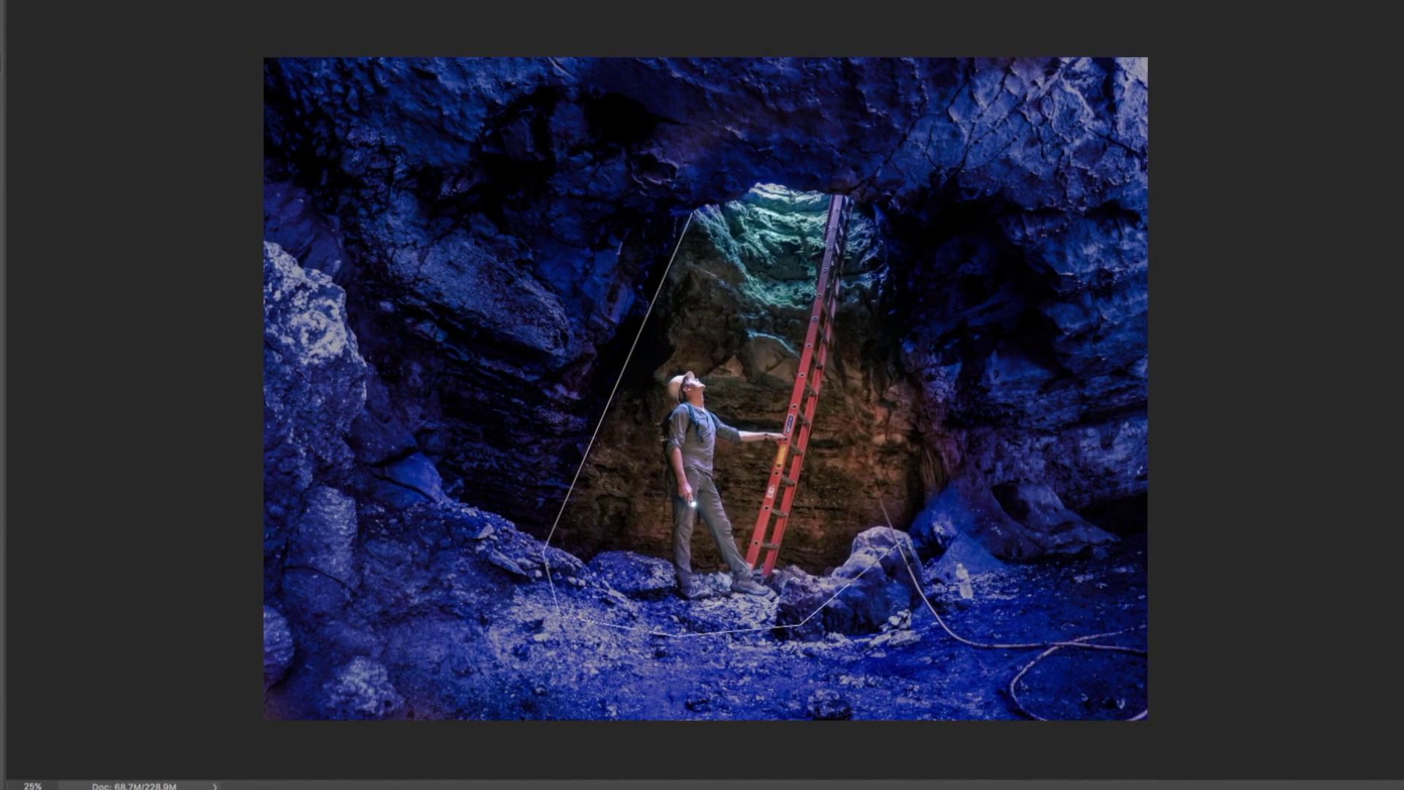
{"action": "left_click", "coordinate": [920, 534]}
{"action": "left_click", "coordinate": [956, 466]}
{"action": "left_click", "coordinate": [877, 224]}
{"action": "left_click", "coordinate": [851, 197]}
{"action": "left_click", "coordinate": [740, 182]}
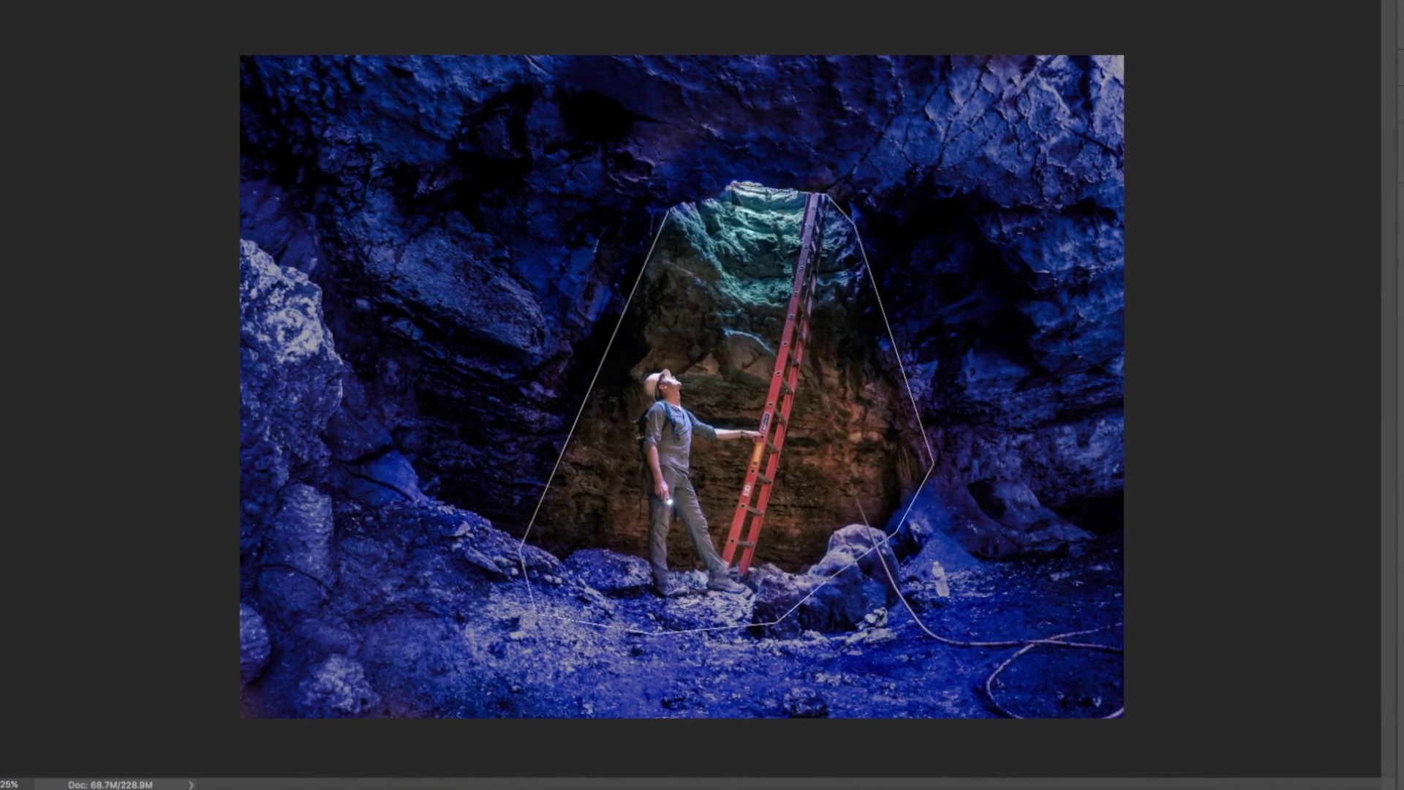
{"action": "left_click", "coordinate": [706, 203]}
{"action": "left_click", "coordinate": [674, 211]}
Step: Add a Curves layer masked to the selection and raise its black point, balancing the midtones and highlights for a hazy beam
{"action": "left_click", "coordinate": [1251, 599]}
{"action": "left_click", "coordinate": [1318, 760]}
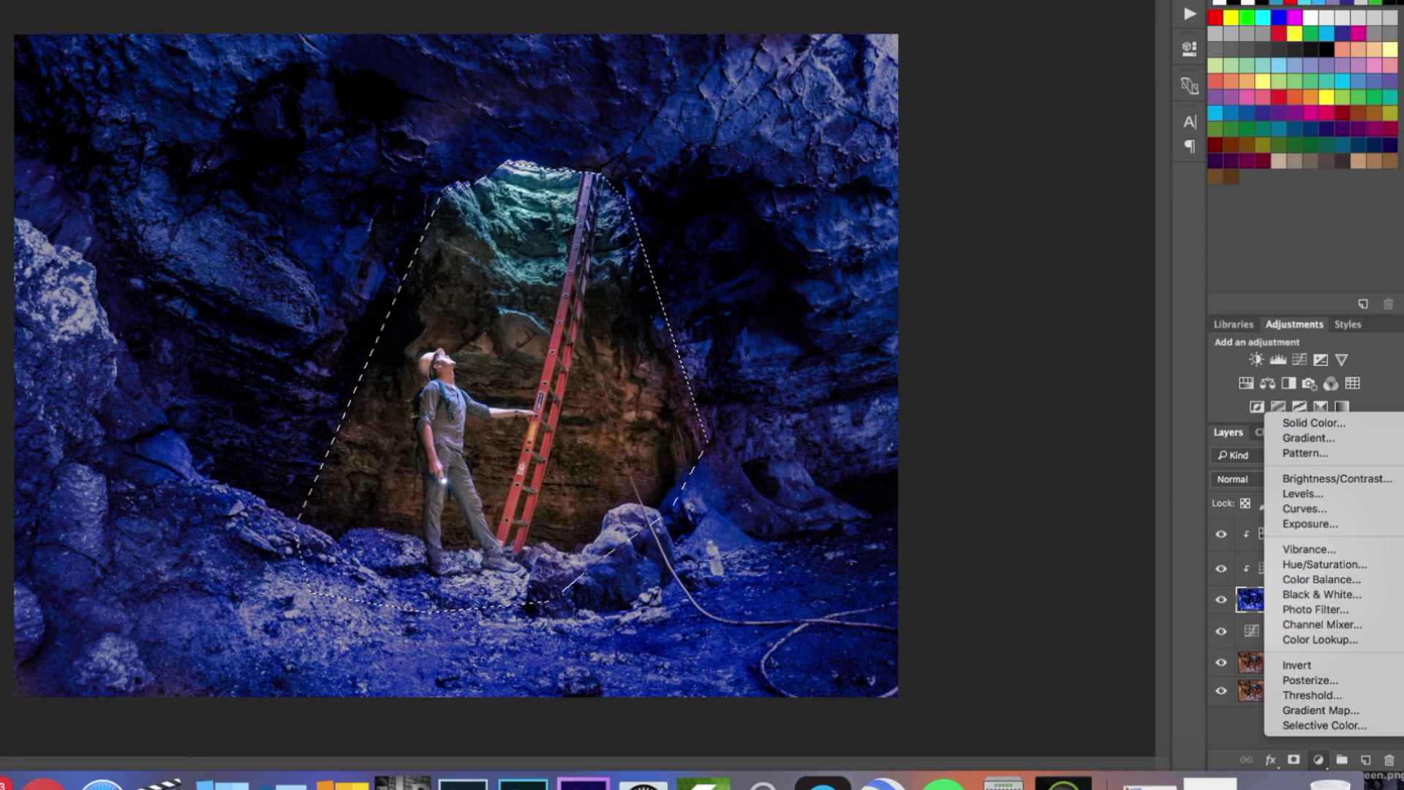
{"action": "left_click", "coordinate": [1381, 509]}
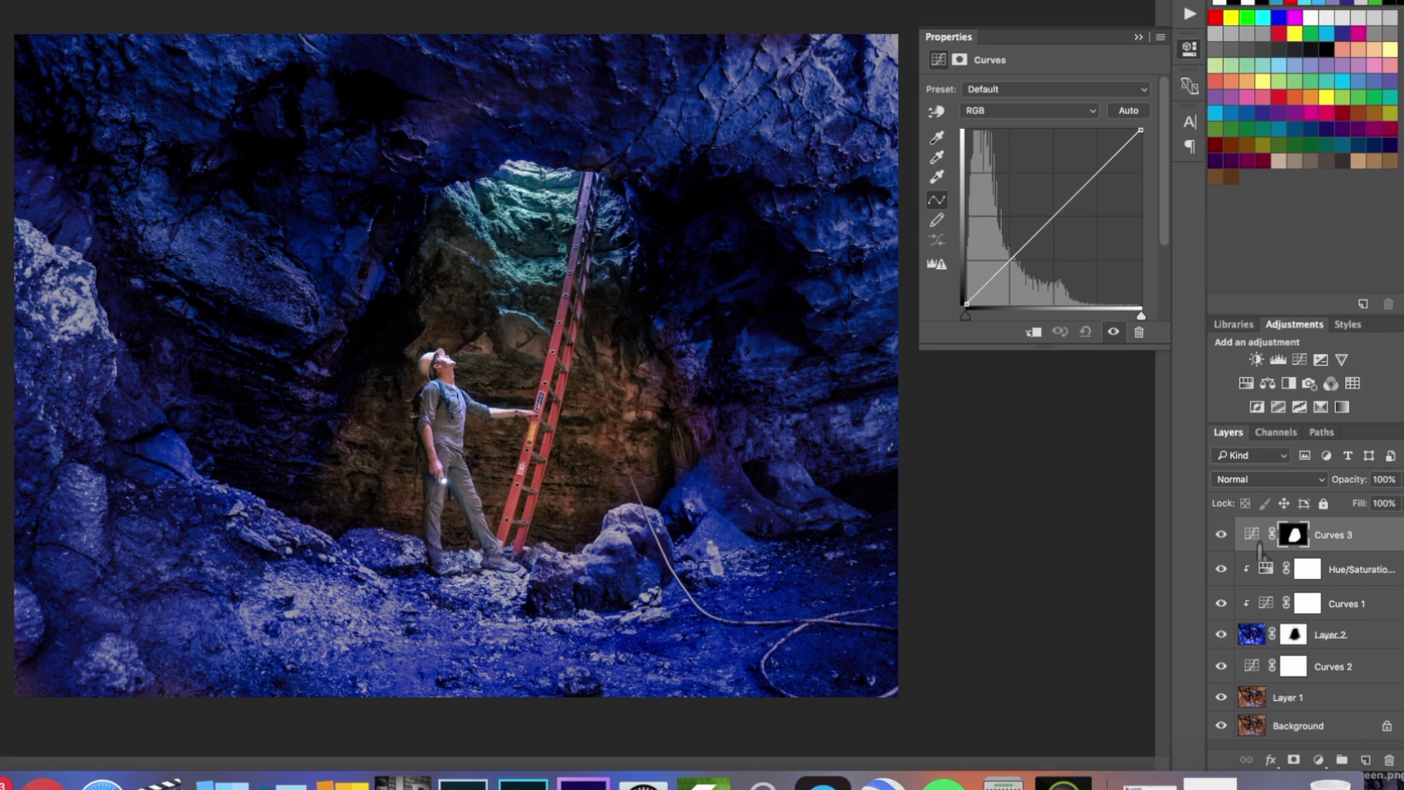
{"action": "left_click_drag", "start_coordinate": [989, 281], "coordinate": [984, 273]}
{"action": "left_click_drag", "start_coordinate": [1110, 145], "coordinate": [1112, 159]}
{"action": "left_click_drag", "start_coordinate": [984, 273], "coordinate": [967, 277]}
{"action": "left_click_drag", "start_coordinate": [1026, 232], "coordinate": [1023, 234]}
{"action": "left_click_drag", "start_coordinate": [1112, 158], "coordinate": [1115, 152]}
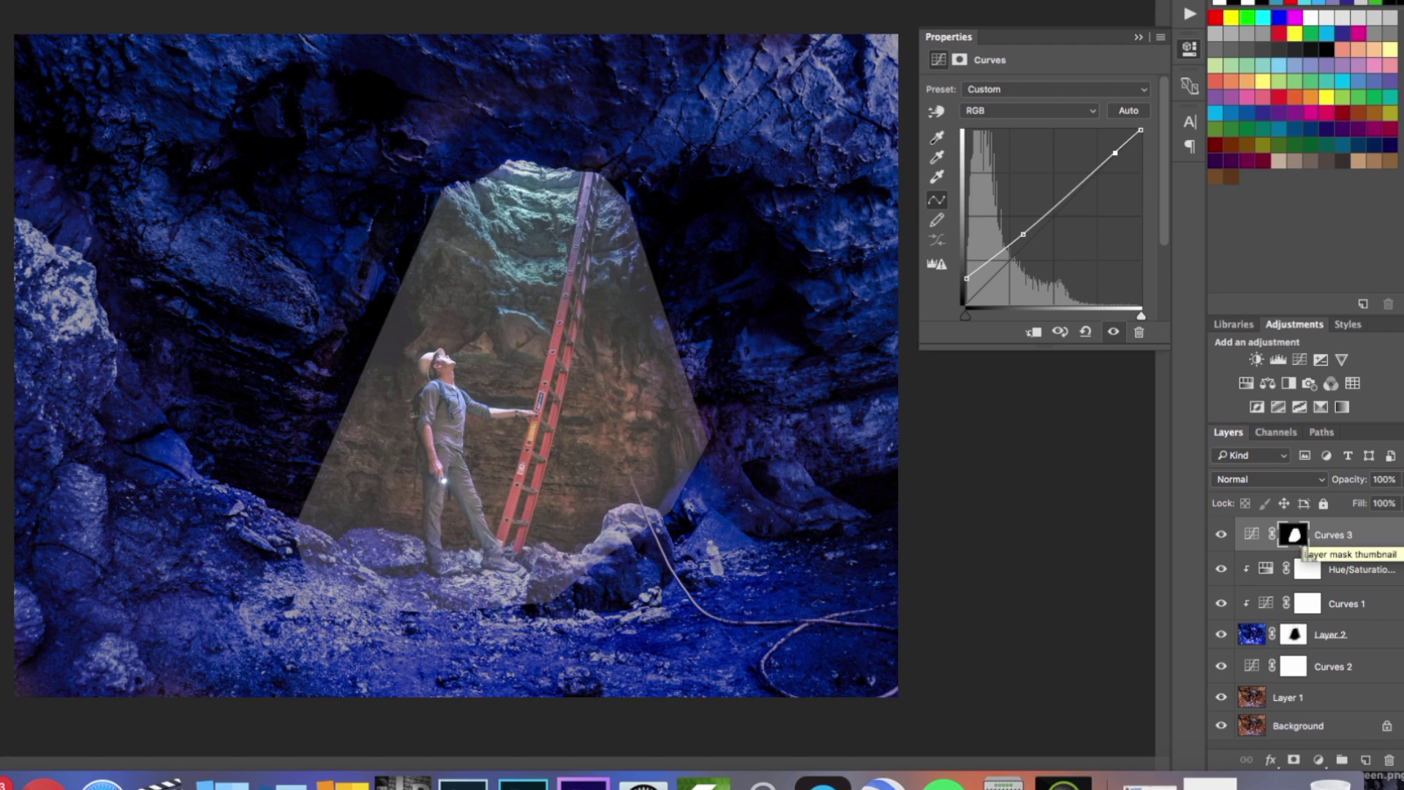
Step: Soften the Curves 3 layer mask with a Gaussian Blur of 126.6 pixels radius
{"action": "left_click", "coordinate": [1302, 546]}
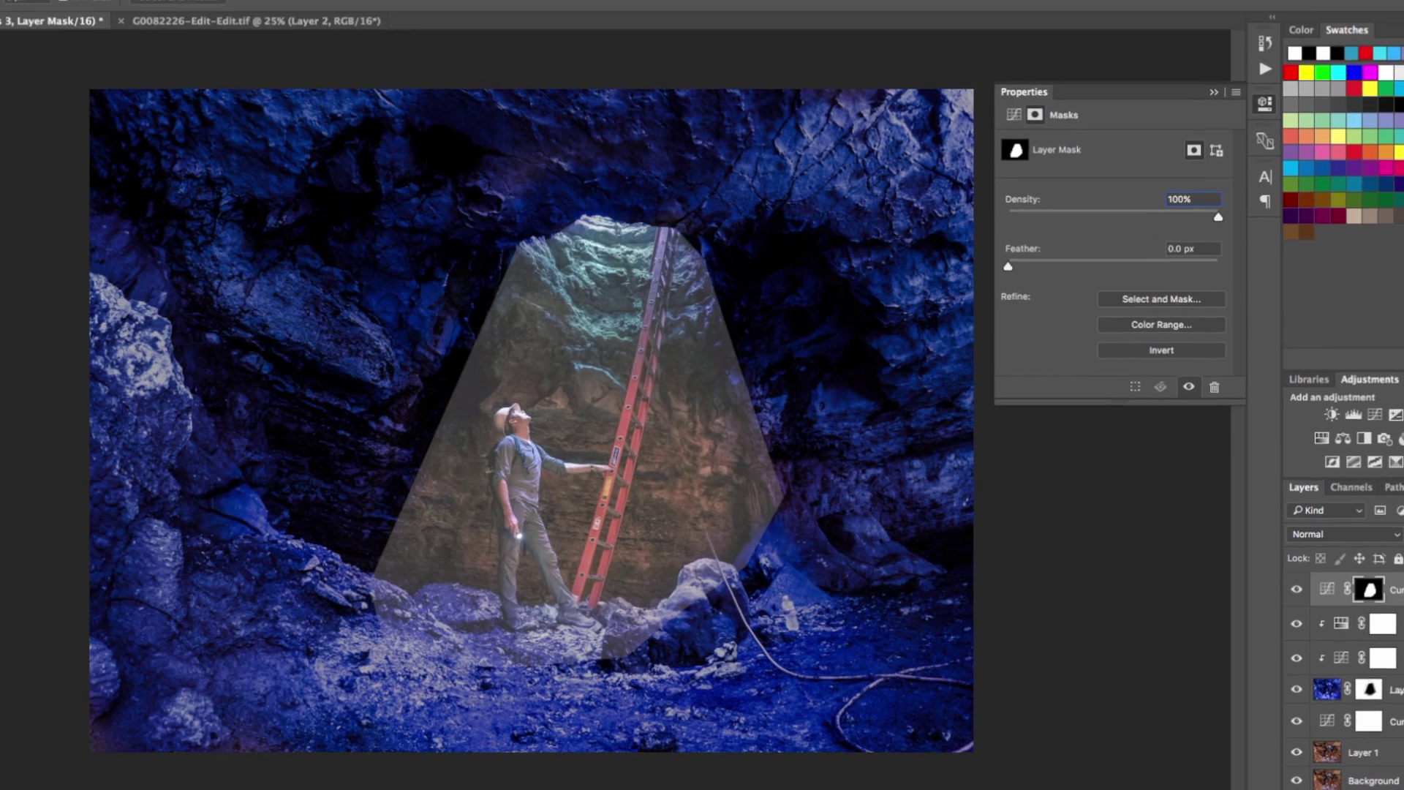
{"action": "left_click", "coordinate": [303, 6]}
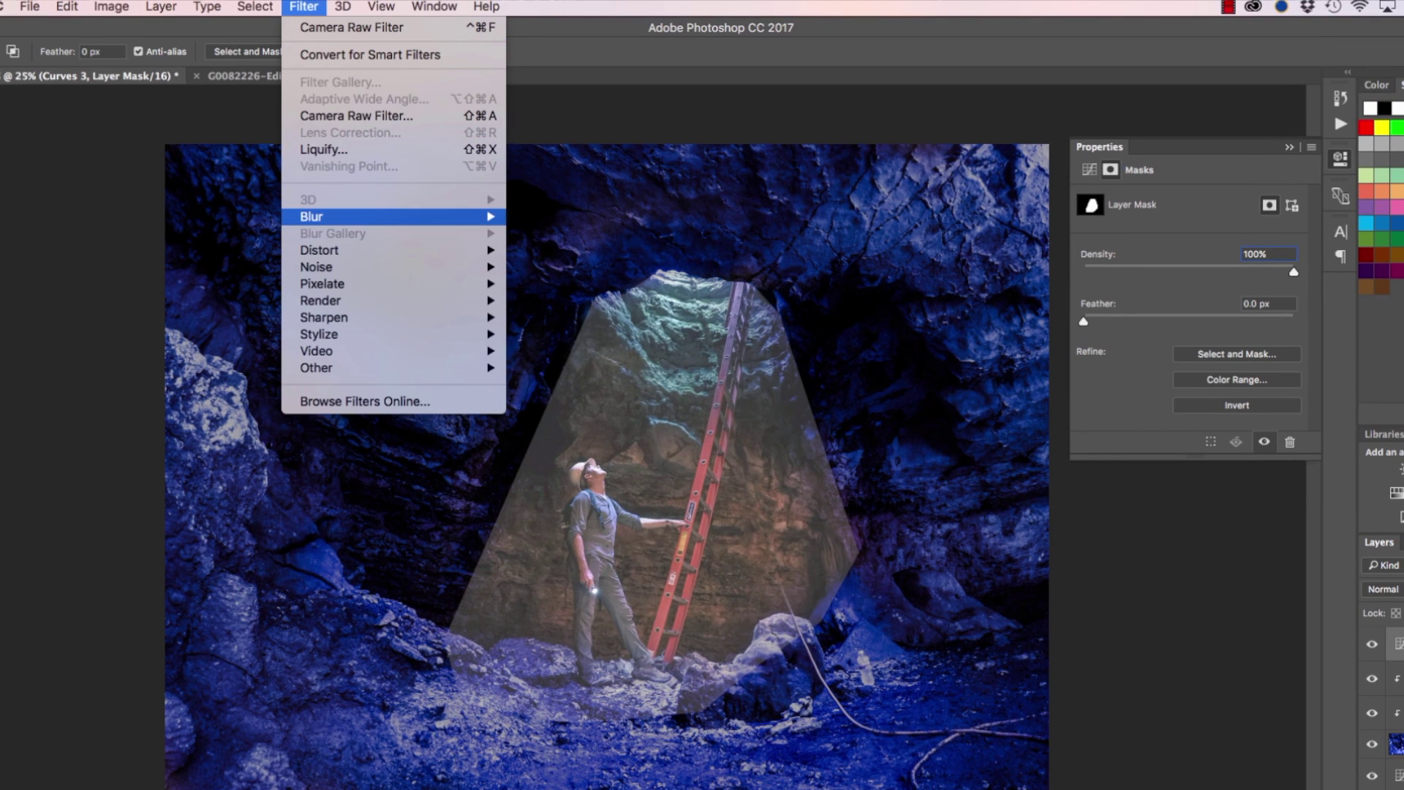
{"action": "mouse_move", "coordinate": [365, 217]}
{"action": "left_click", "coordinate": [588, 282]}
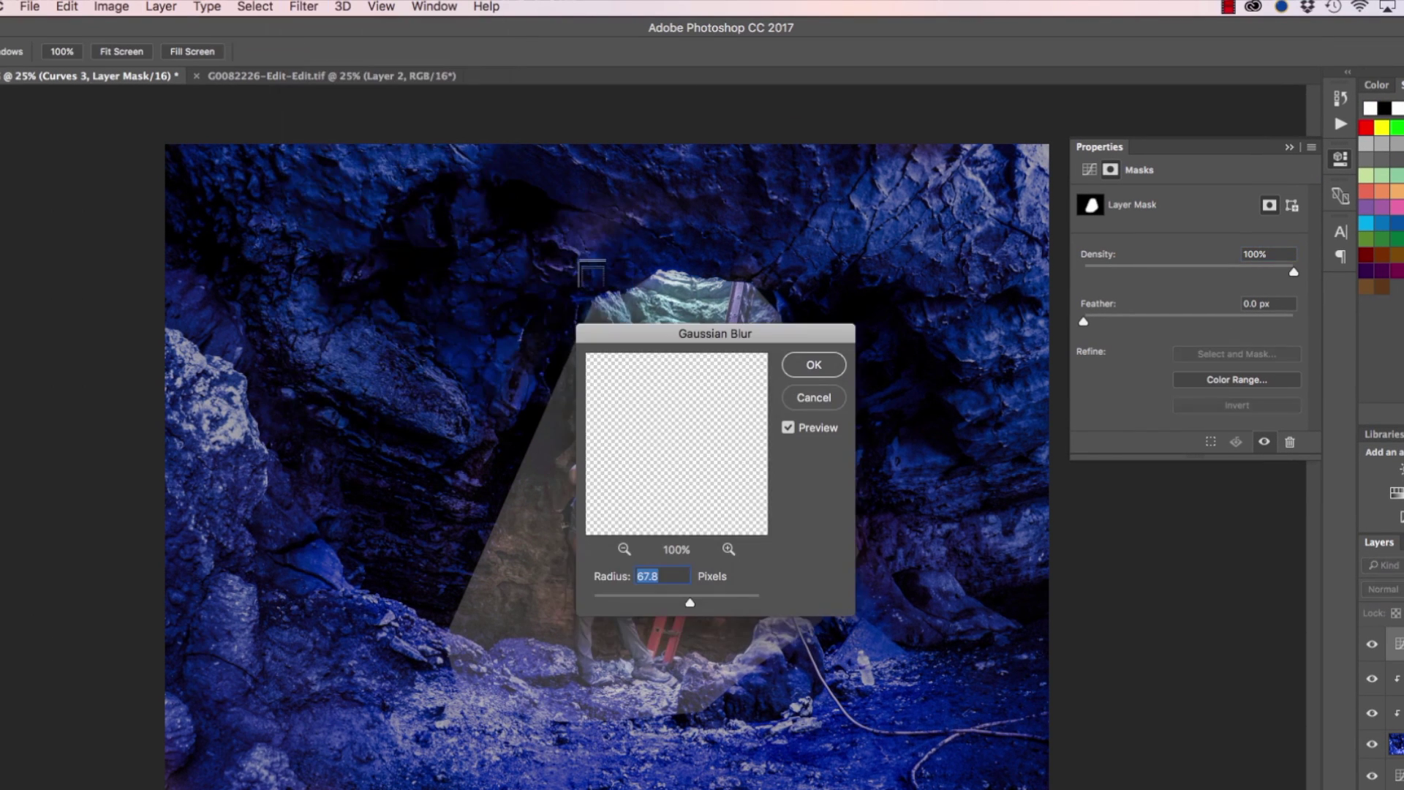
{"action": "left_click_drag", "start_coordinate": [715, 334], "coordinate": [1109, 241]}
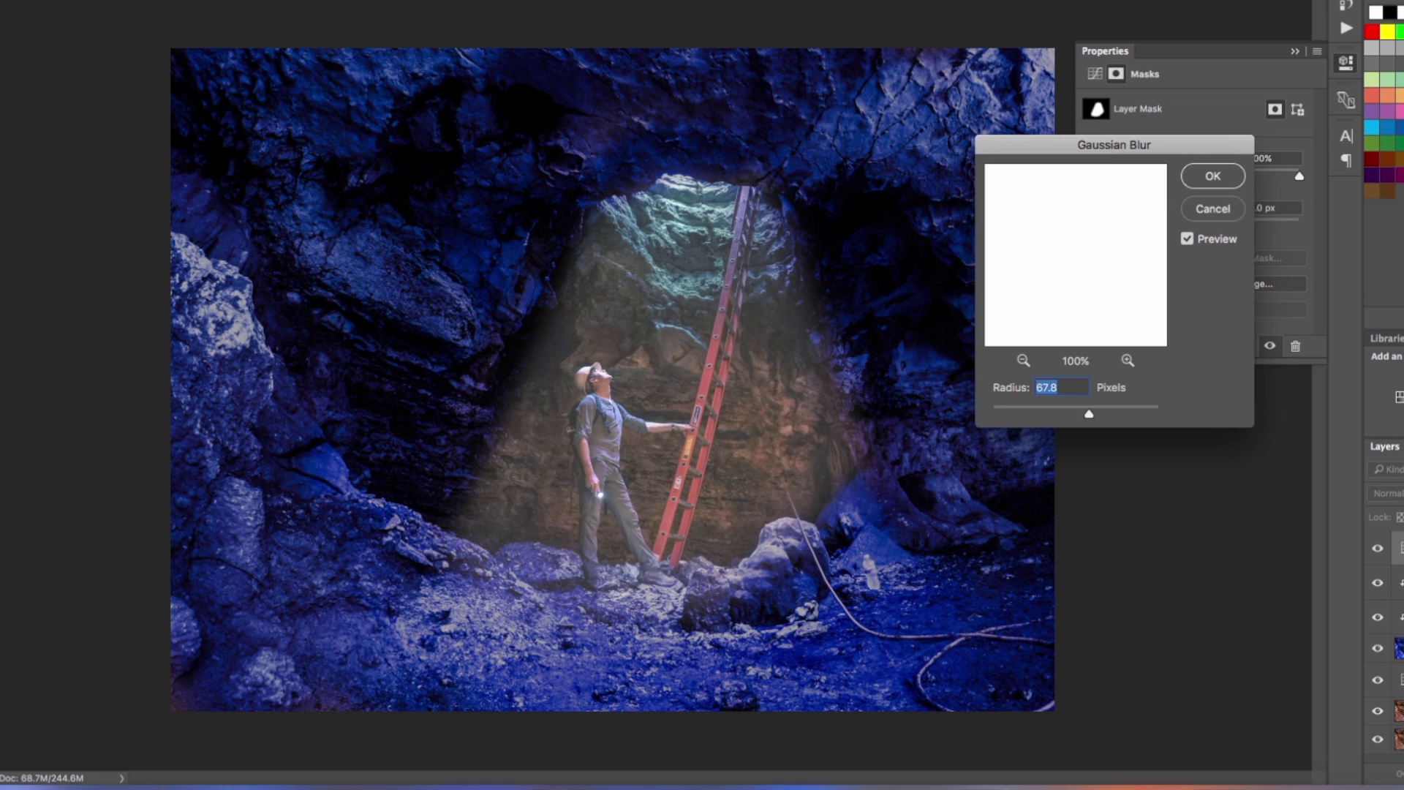
{"action": "left_click_drag", "start_coordinate": [1089, 414], "coordinate": [1102, 413]}
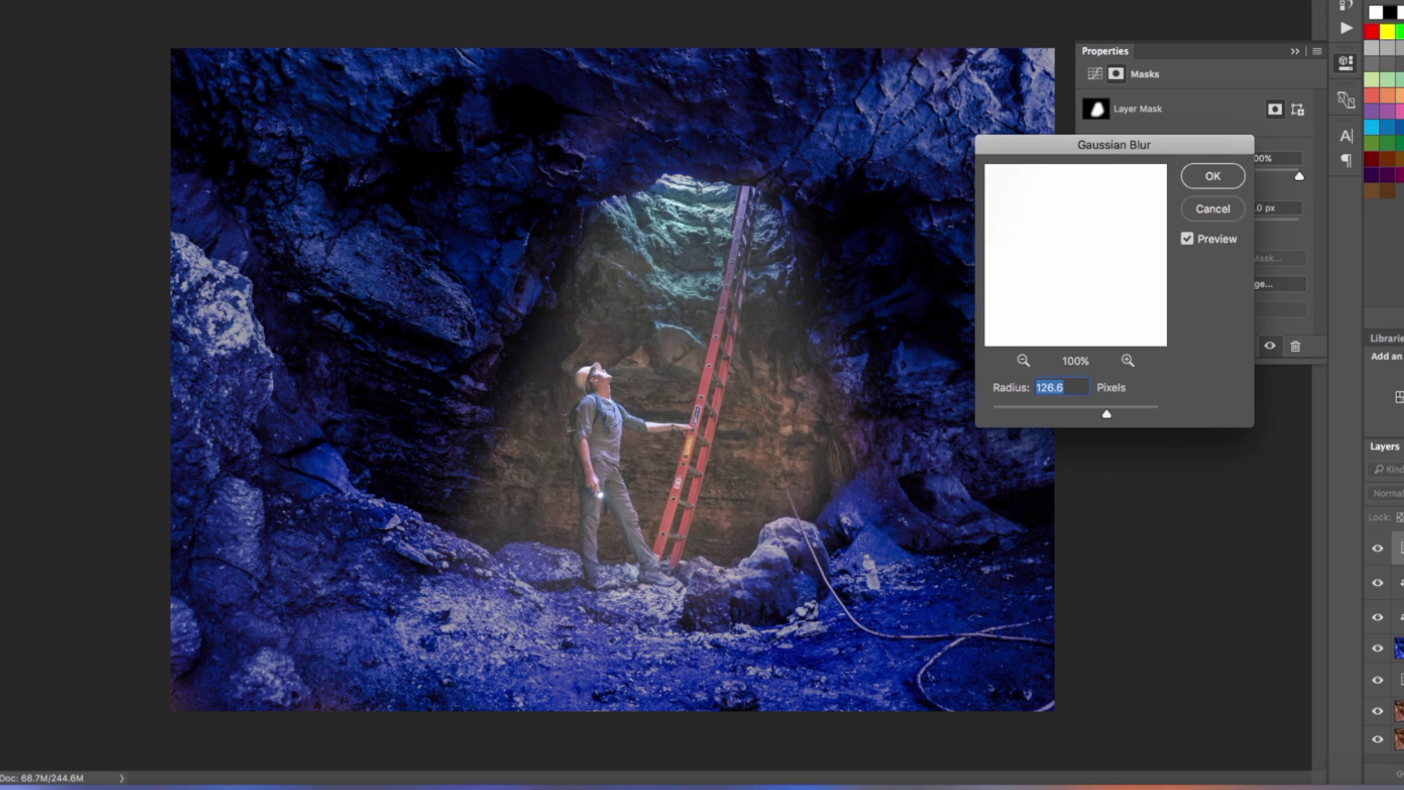
{"action": "left_click", "coordinate": [1213, 176]}
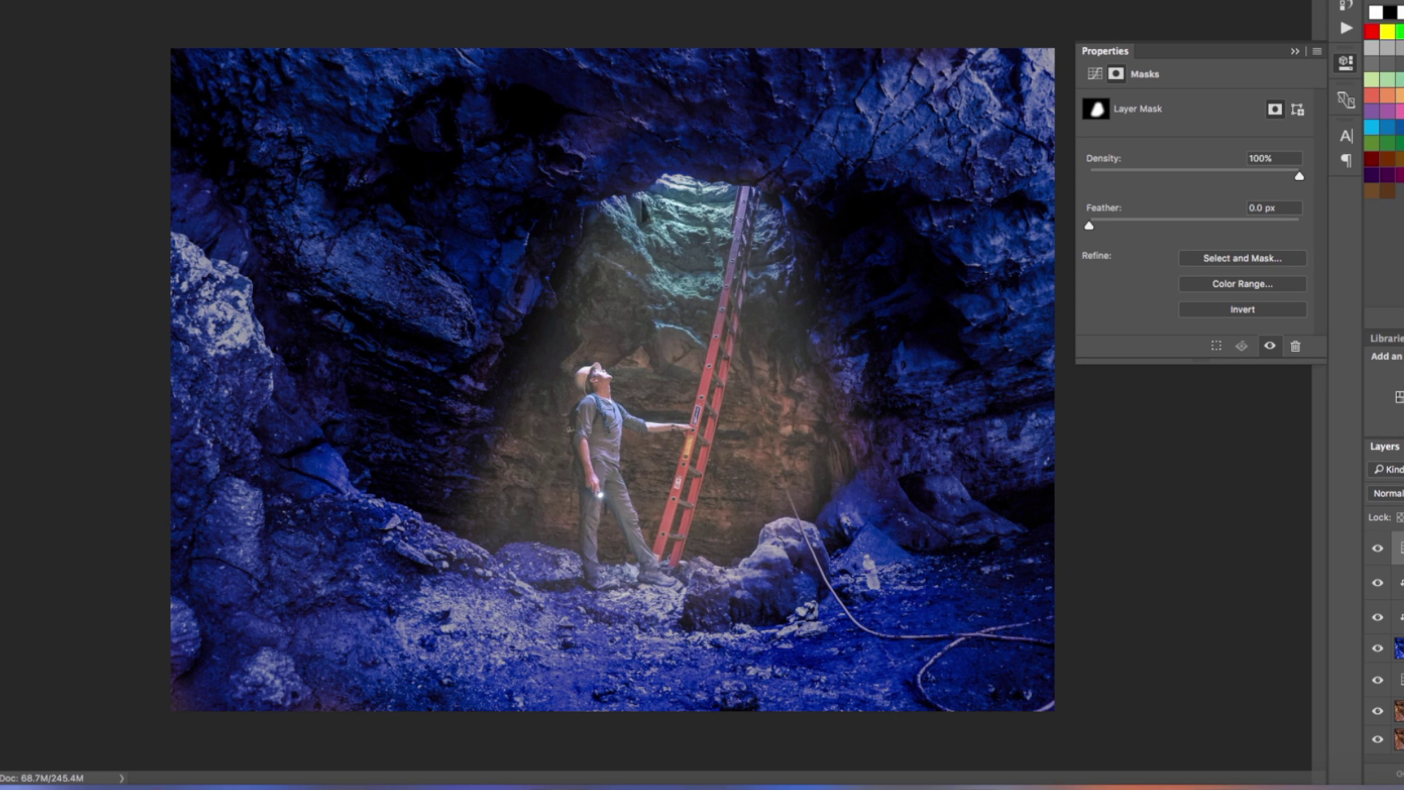
Step: Outline a narrower beam from the cave opening over the man and add a Curves layer masked to it, raising the RGB shadows and balancing the highlights
{"action": "mouse_move", "coordinate": [640, 191]}
{"action": "left_mouse_down"}
{"action": "mouse_move", "coordinate": [520, 579]}
{"action": "mouse_move", "coordinate": [503, 585]}
{"action": "mouse_move", "coordinate": [600, 598]}
{"action": "mouse_move", "coordinate": [719, 432]}
{"action": "mouse_move", "coordinate": [707, 181]}
{"action": "mouse_move", "coordinate": [669, 177]}
{"action": "mouse_move", "coordinate": [642, 212]}
{"action": "left_mouse_up"}
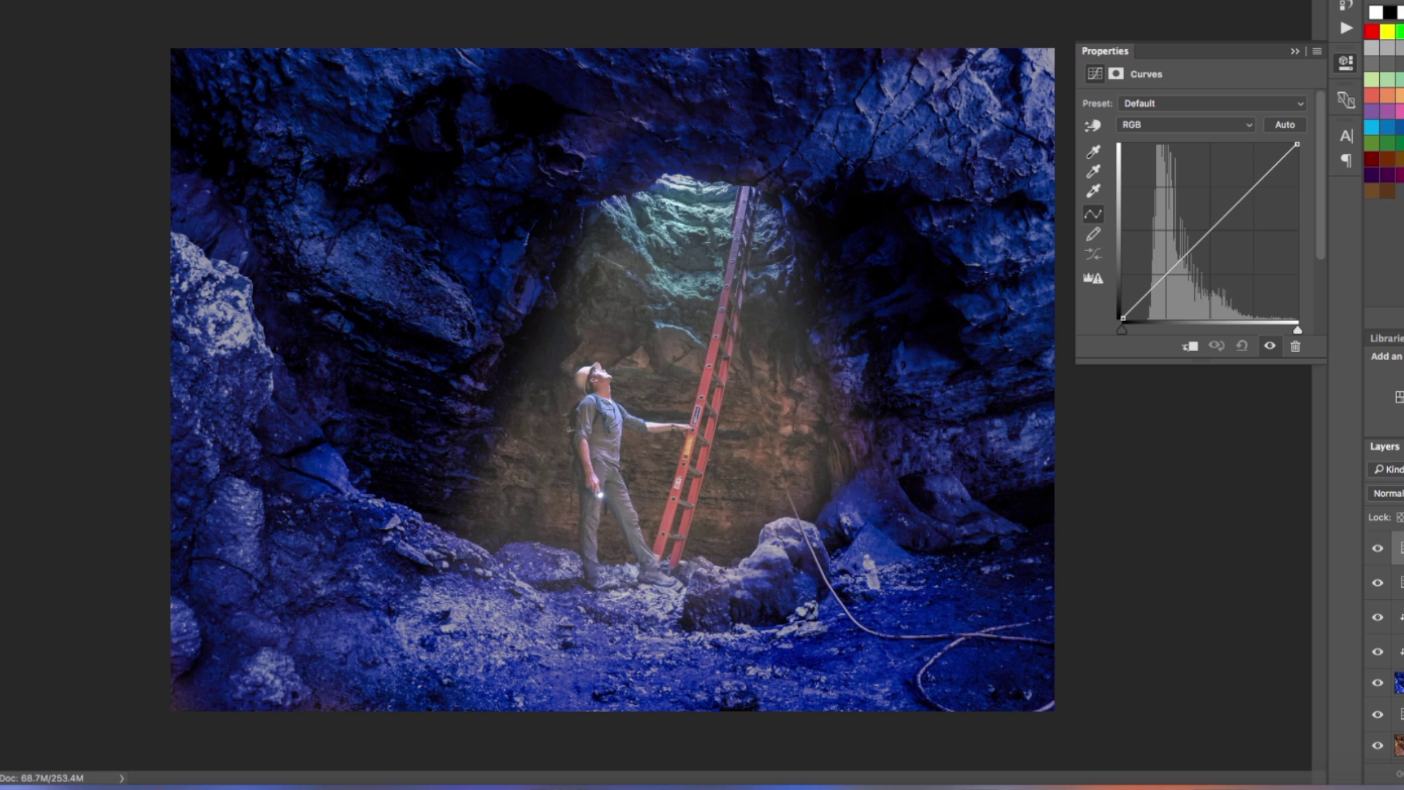
{"action": "left_click_drag", "start_coordinate": [1168, 278], "coordinate": [1165, 272]}
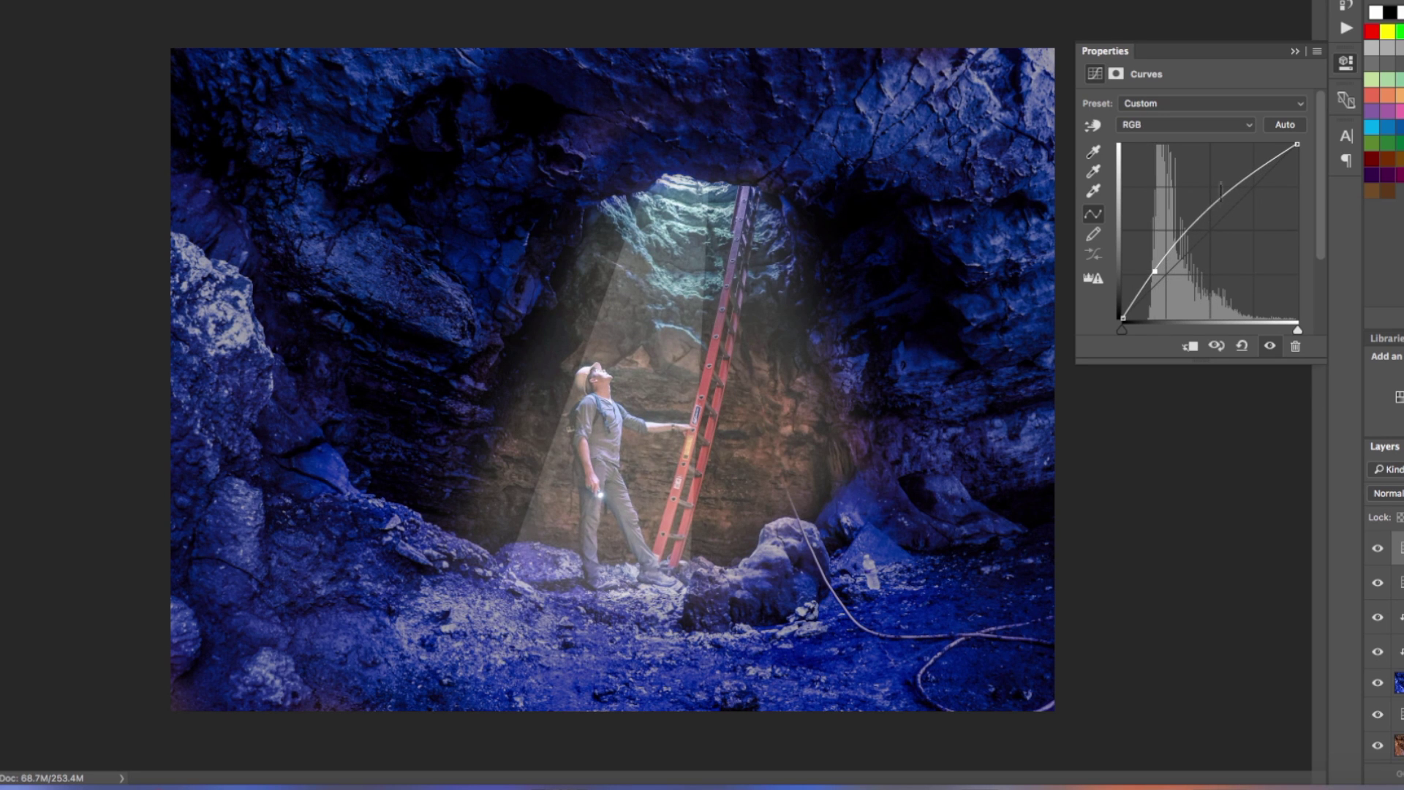
{"action": "left_click_drag", "start_coordinate": [1219, 200], "coordinate": [1226, 212]}
Step: Warm the narrow beam by lowering the shadows in the Green and Blue channels and adding a highlight point to each curve
{"action": "left_click", "coordinate": [1184, 124]}
{"action": "left_click", "coordinate": [1140, 137]}
{"action": "left_click", "coordinate": [1184, 125]}
{"action": "left_click", "coordinate": [1140, 138]}
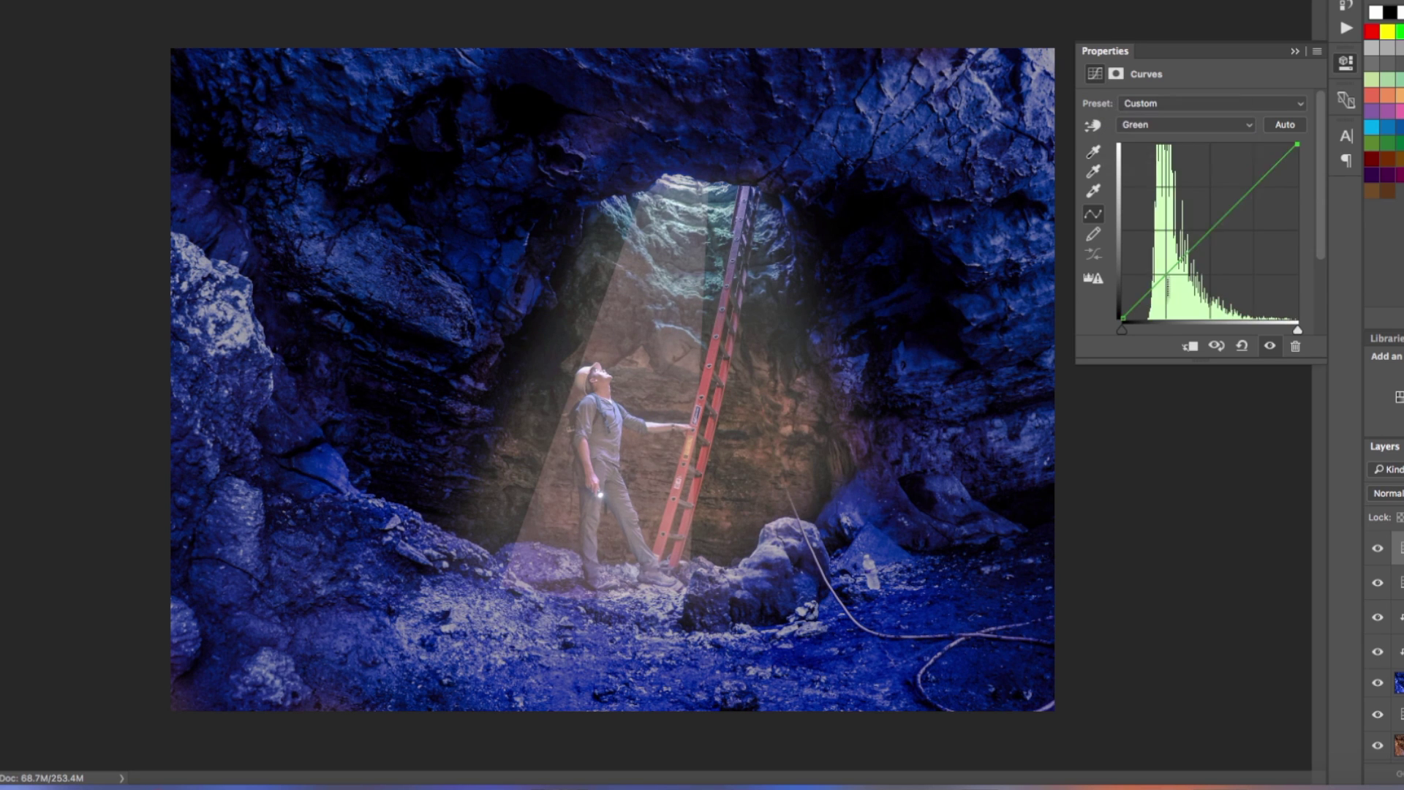
{"action": "left_click_drag", "start_coordinate": [1167, 287], "coordinate": [1156, 292]}
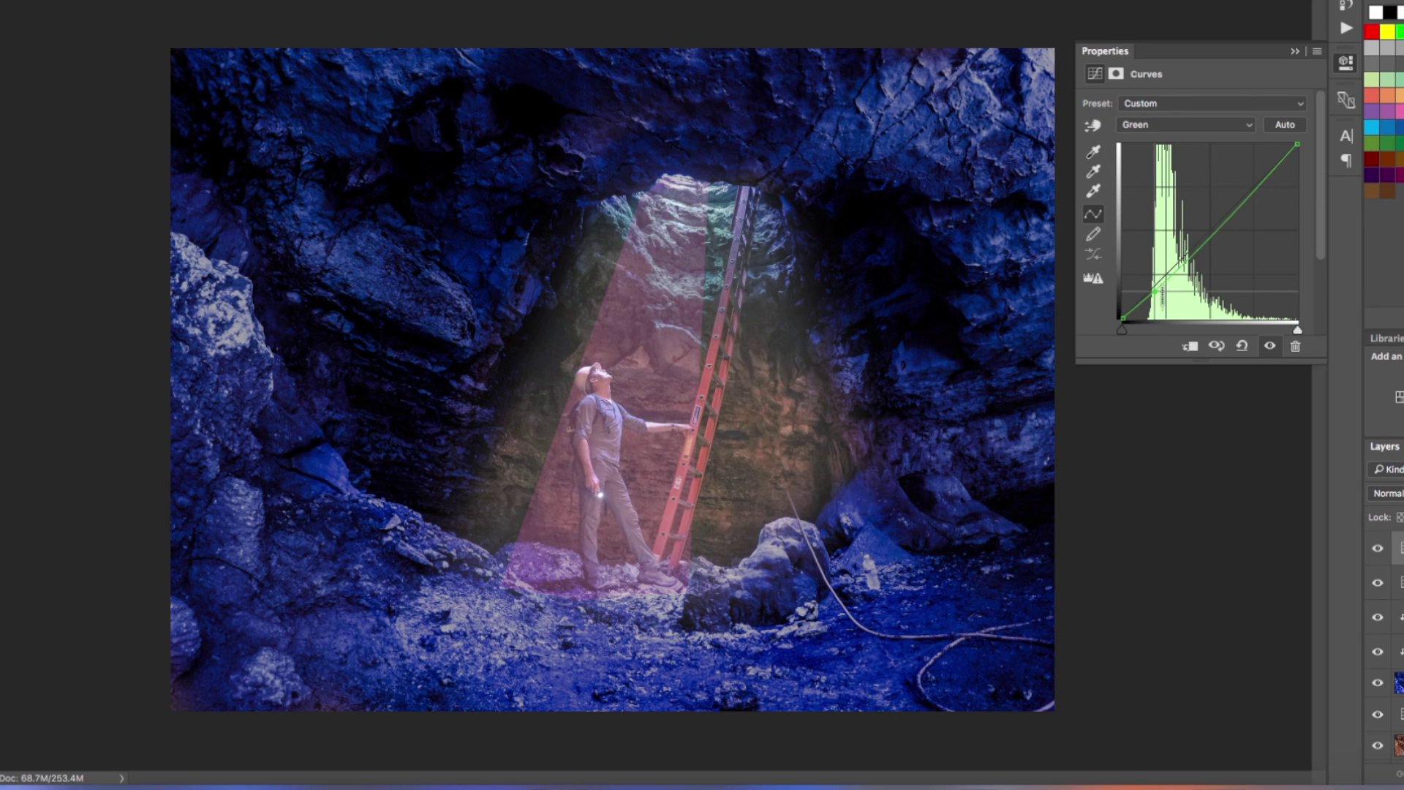
{"action": "left_click", "coordinate": [1255, 186]}
{"action": "left_click", "coordinate": [1185, 124]}
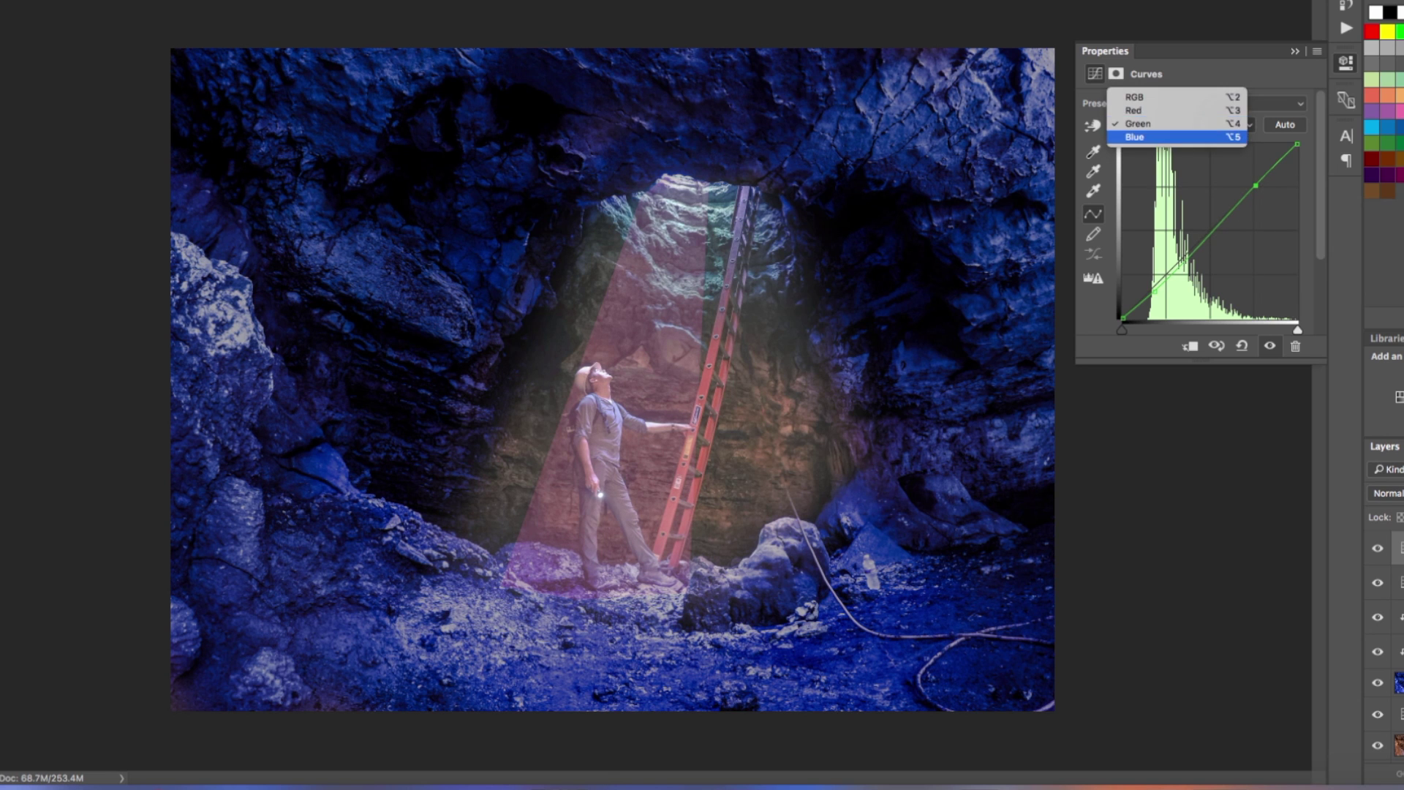
{"action": "left_click", "coordinate": [1134, 136]}
{"action": "left_click_drag", "start_coordinate": [1162, 288], "coordinate": [1151, 297]}
{"action": "left_click_drag", "start_coordinate": [1240, 223], "coordinate": [1244, 202]}
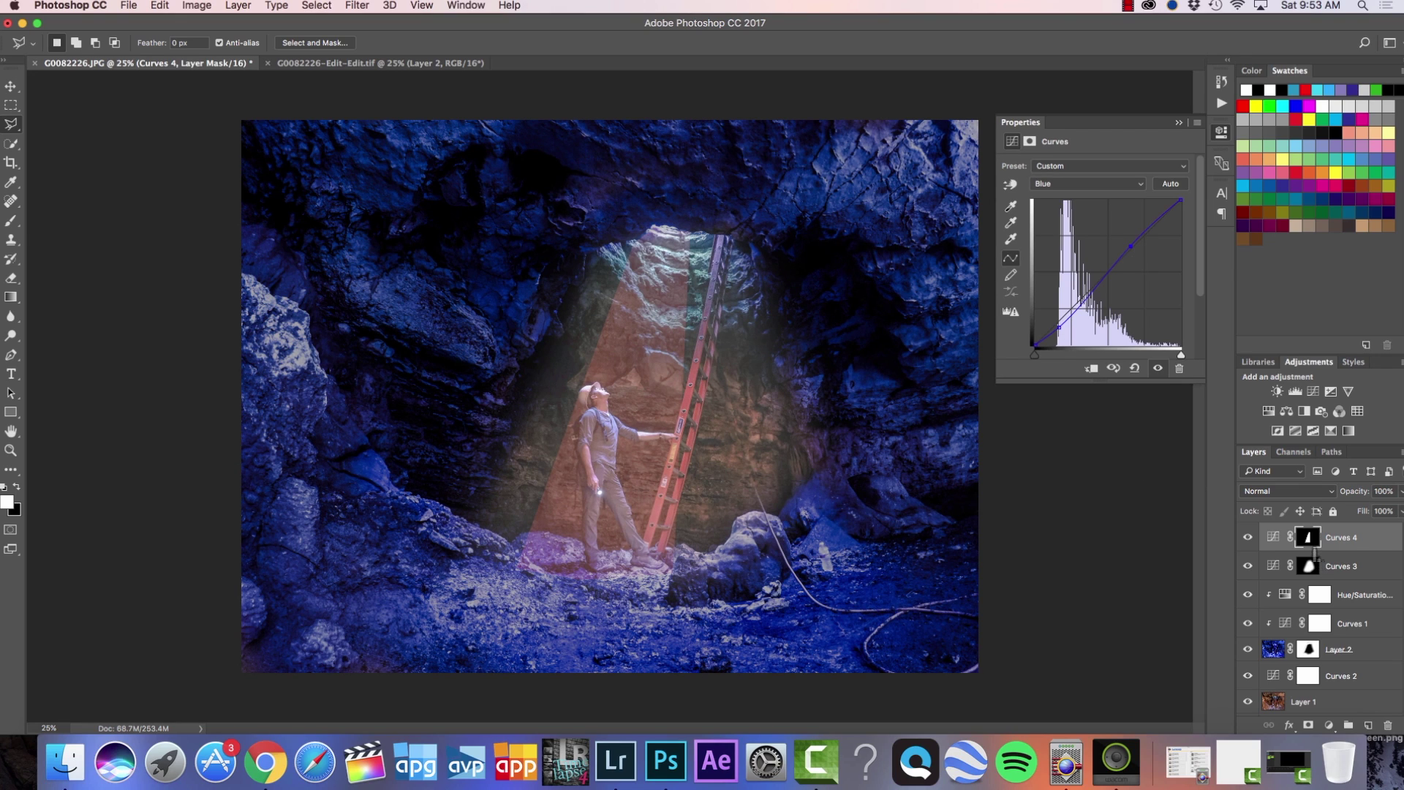
Step: Soften the Curves 4 layer mask with a Gaussian Blur of 45.8 pixels radius
{"action": "left_click", "coordinate": [1314, 550]}
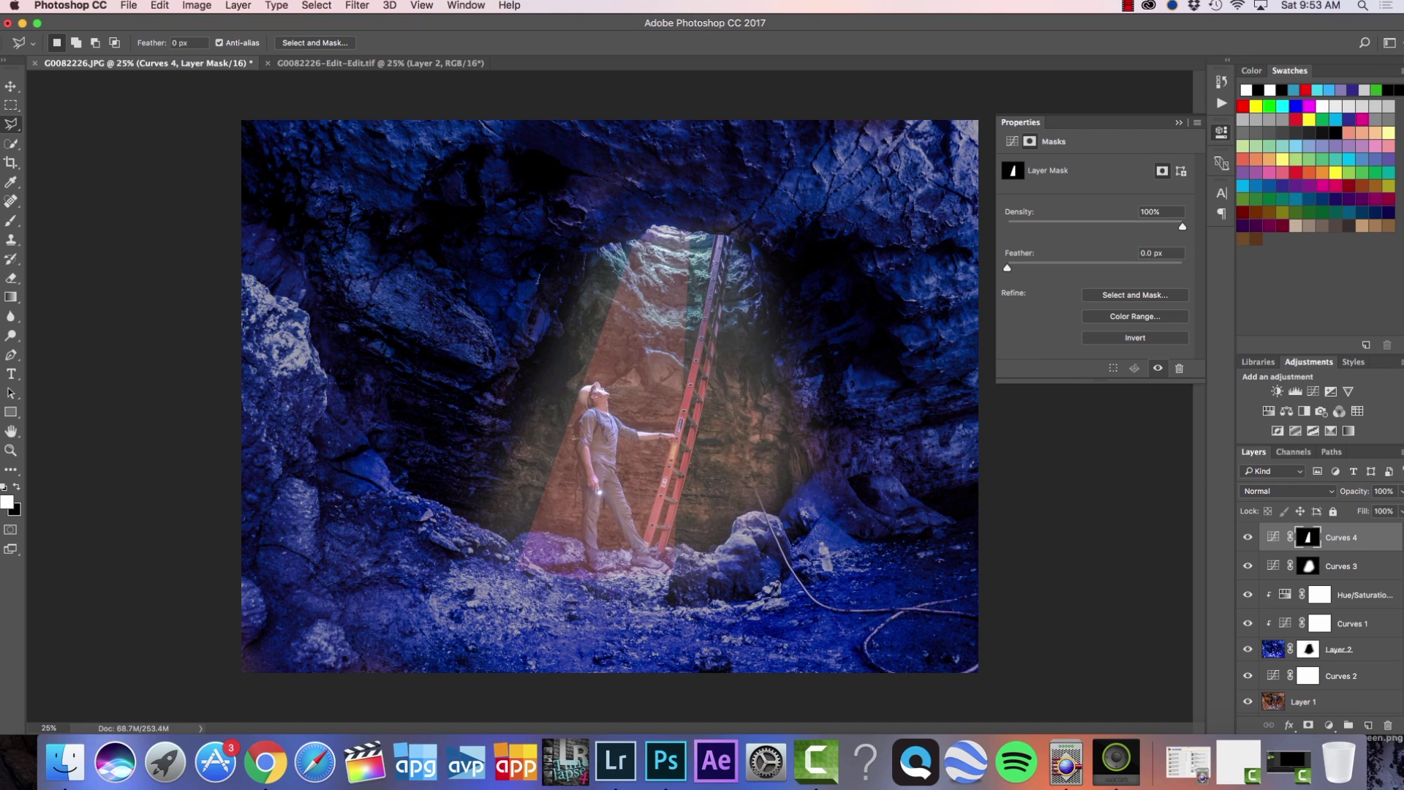
{"action": "left_click", "coordinate": [357, 5]}
{"action": "left_click", "coordinate": [580, 232]}
{"action": "left_click_drag", "start_coordinate": [1022, 424], "coordinate": [1000, 424]}
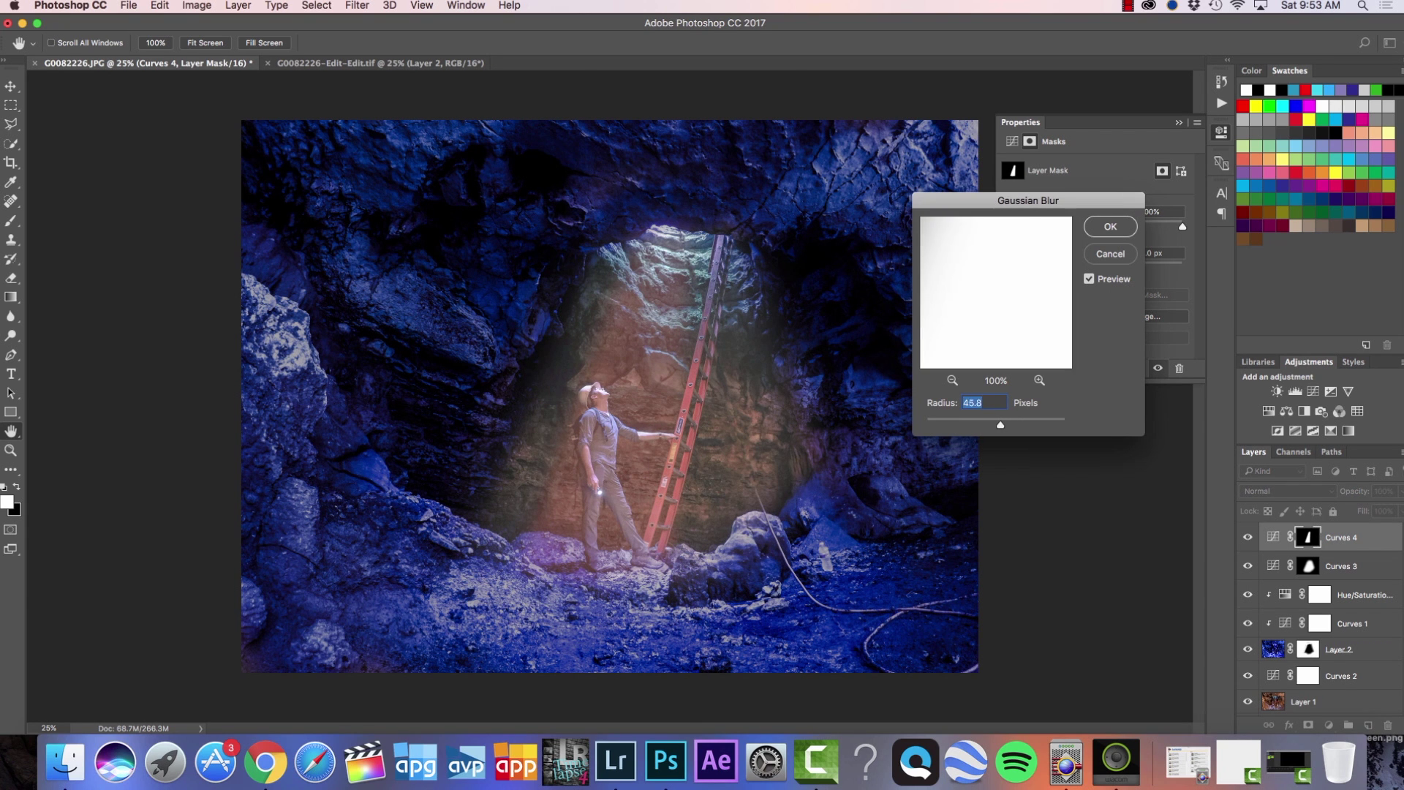
{"action": "key", "text": "Return"}
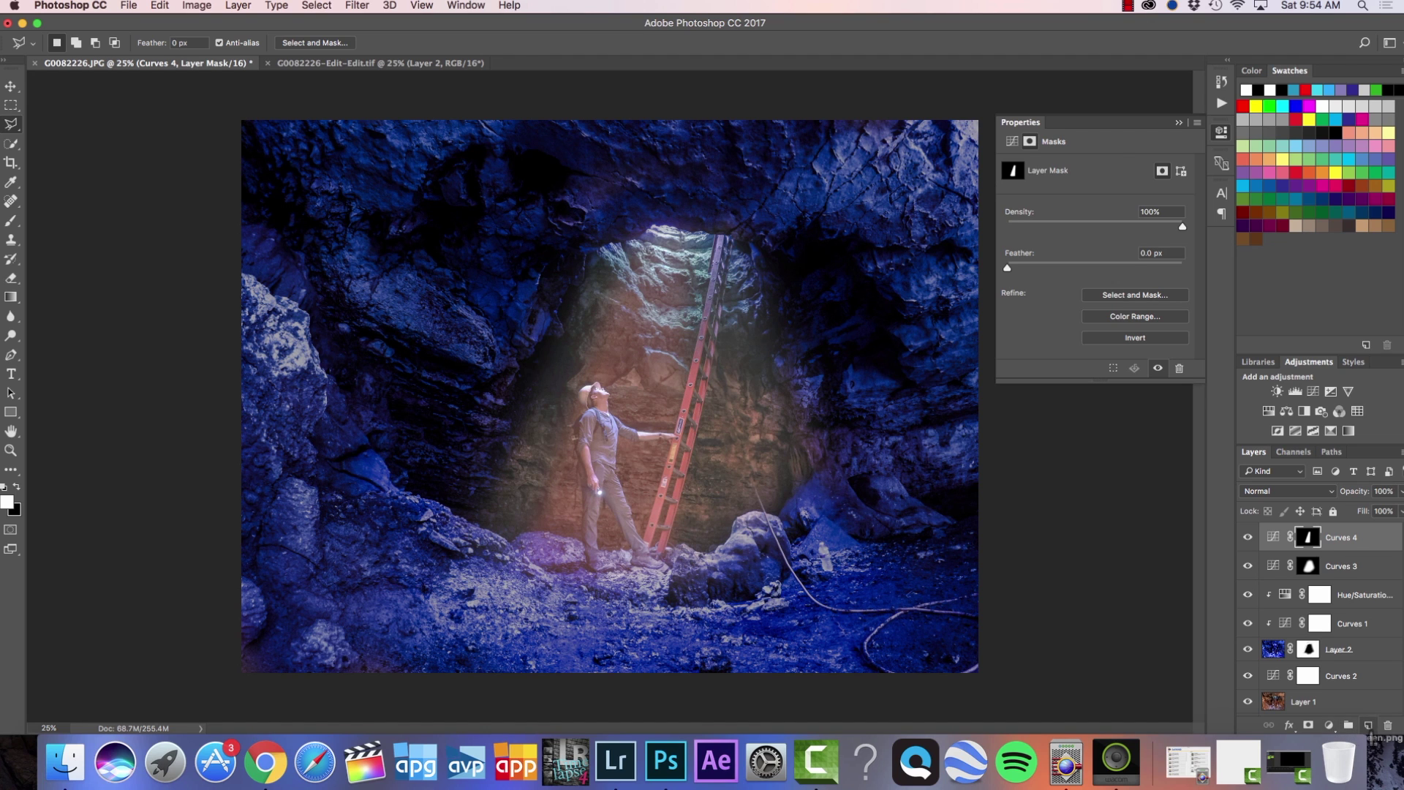
Step: Cover the whole canvas with a black rectangle on a new layer at the top of the stack and rasterize it
{"action": "left_click", "coordinate": [1368, 725]}
{"action": "key", "text": "x"}
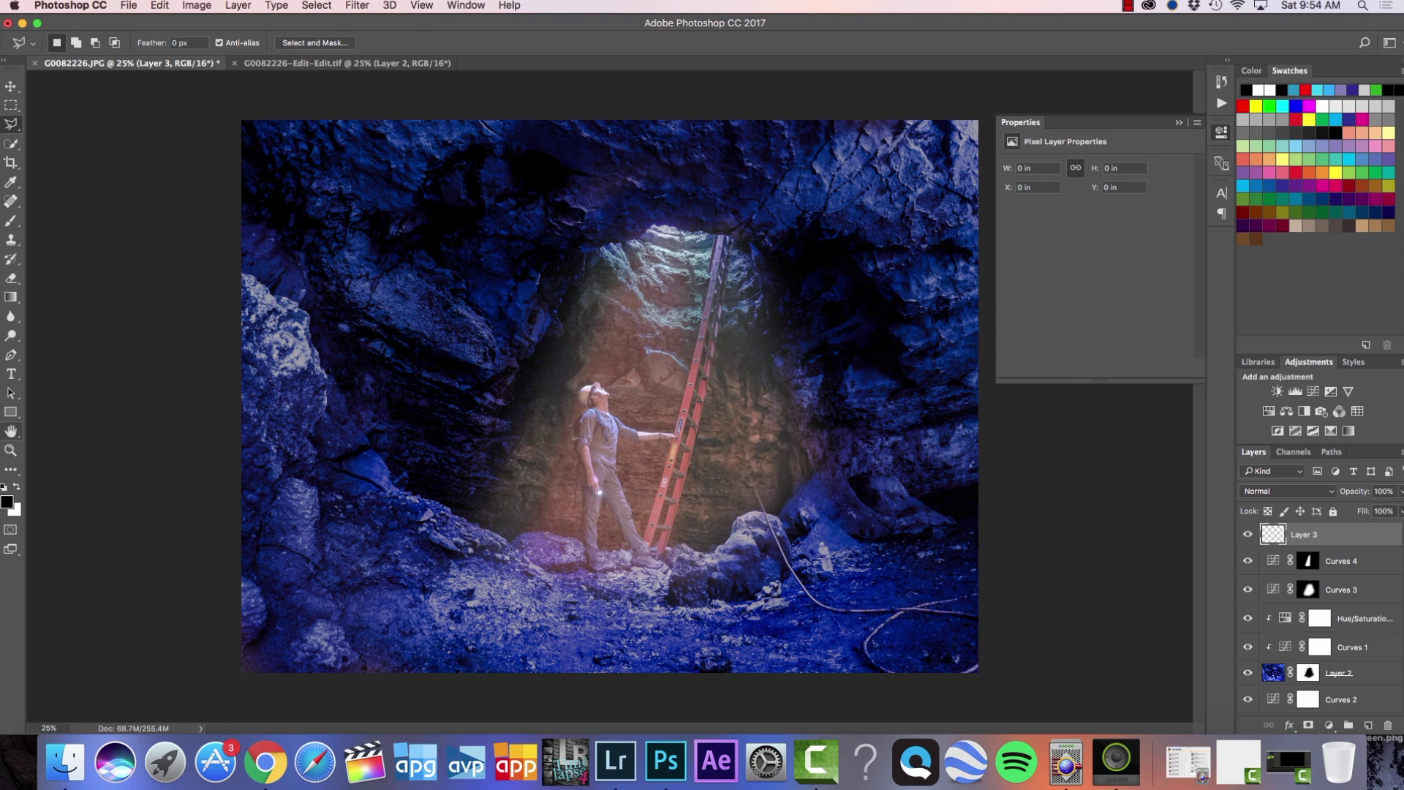
{"action": "left_click", "coordinate": [10, 412]}
{"action": "left_click_drag", "start_coordinate": [194, 94], "coordinate": [1024, 687]}
{"action": "right_click", "coordinate": [1316, 537]}
{"action": "left_click", "coordinate": [1270, 511]}
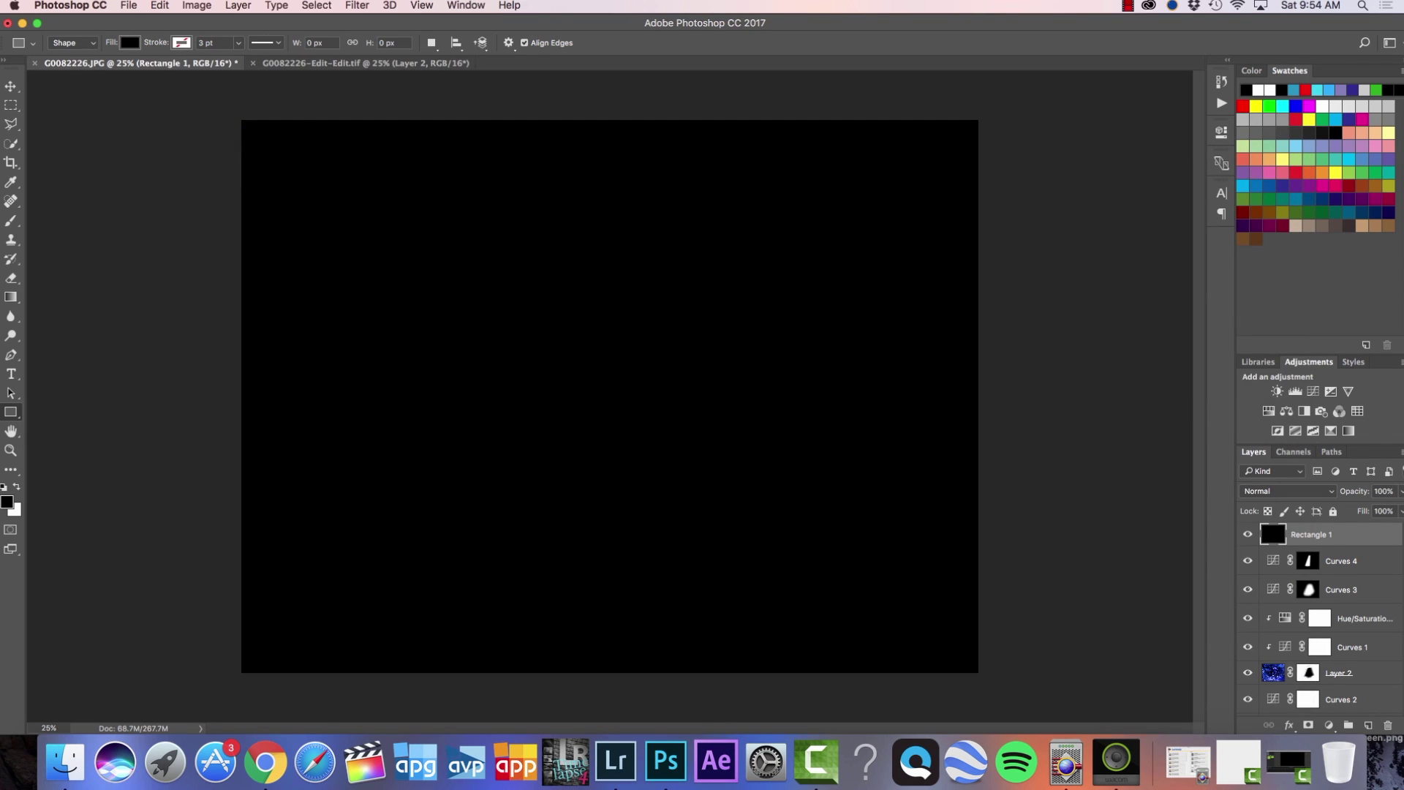
Step: Render a 105mm Prime lens flare at 135% brightness on Rectangle 1, centred where the cave opening lies
{"action": "left_click", "coordinate": [356, 5]}
{"action": "mouse_move", "coordinate": [371, 250]}
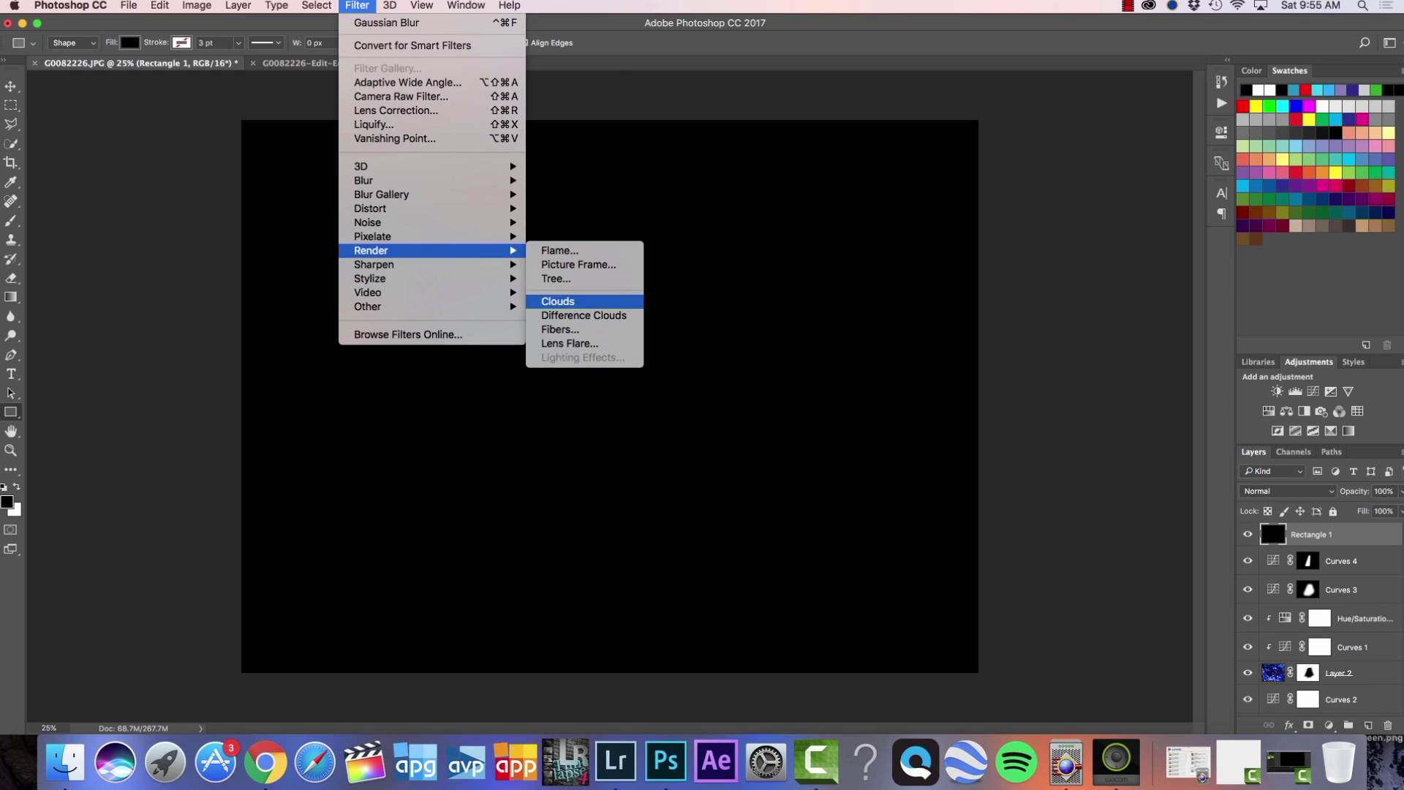
{"action": "left_click", "coordinate": [570, 343]}
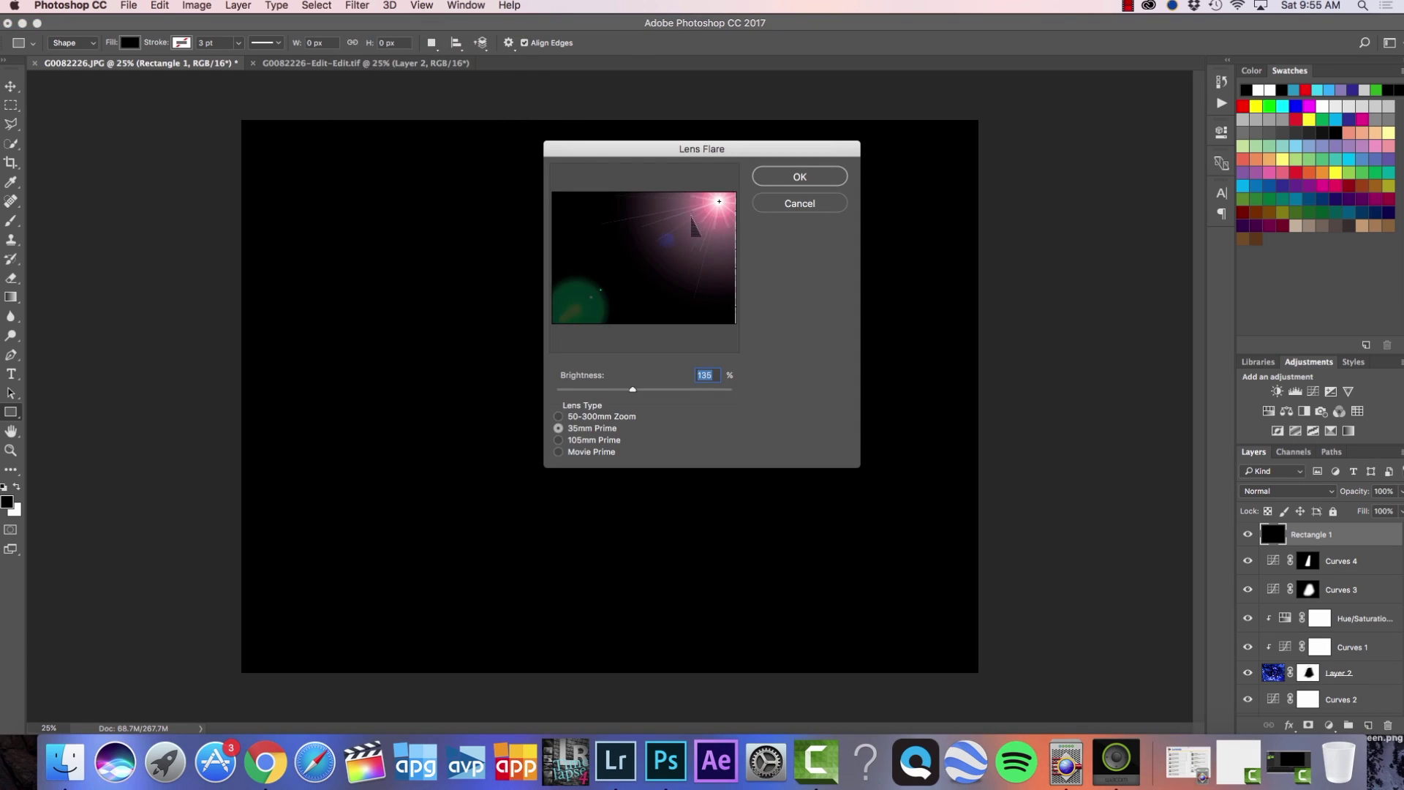
{"action": "left_click_drag", "start_coordinate": [718, 205], "coordinate": [655, 232]}
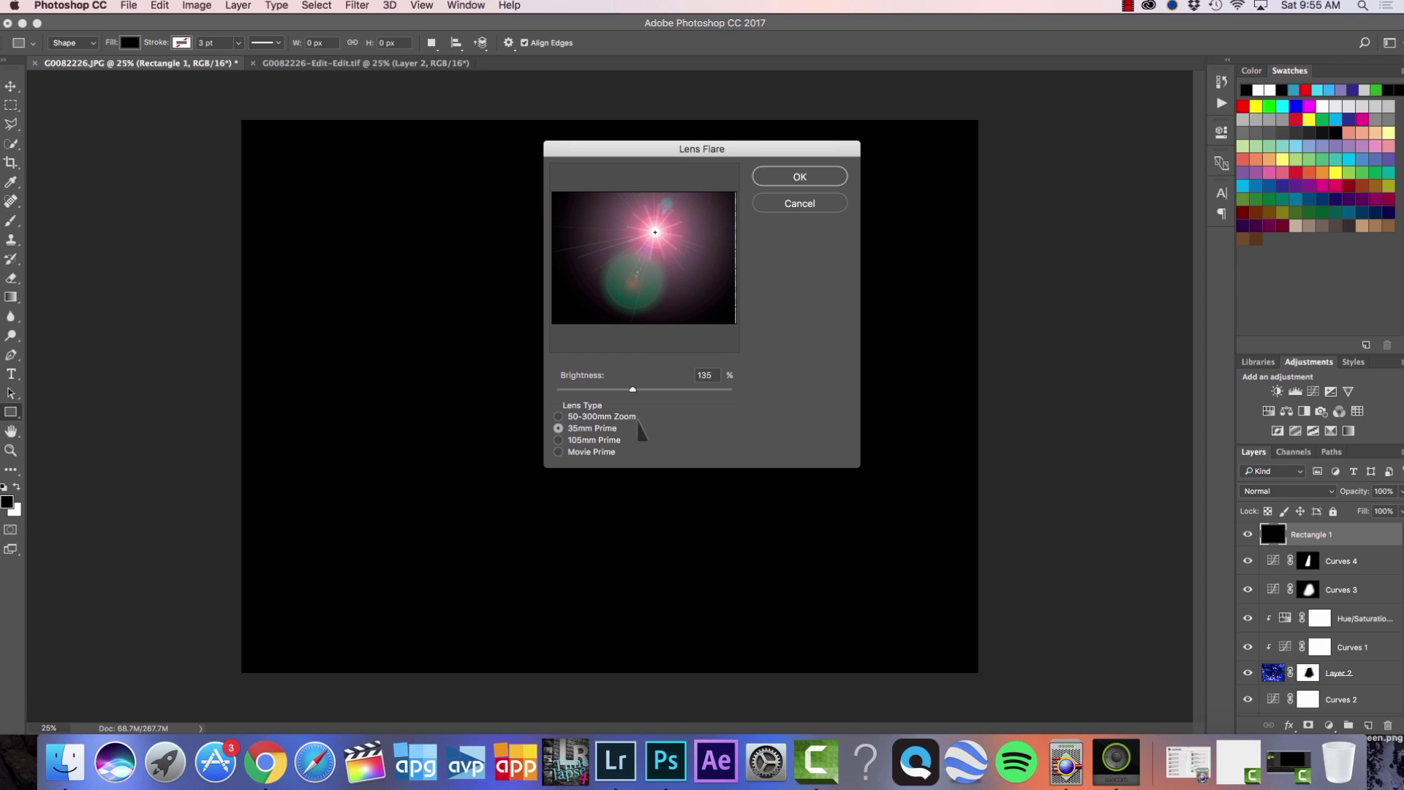
{"action": "left_click", "coordinate": [559, 418]}
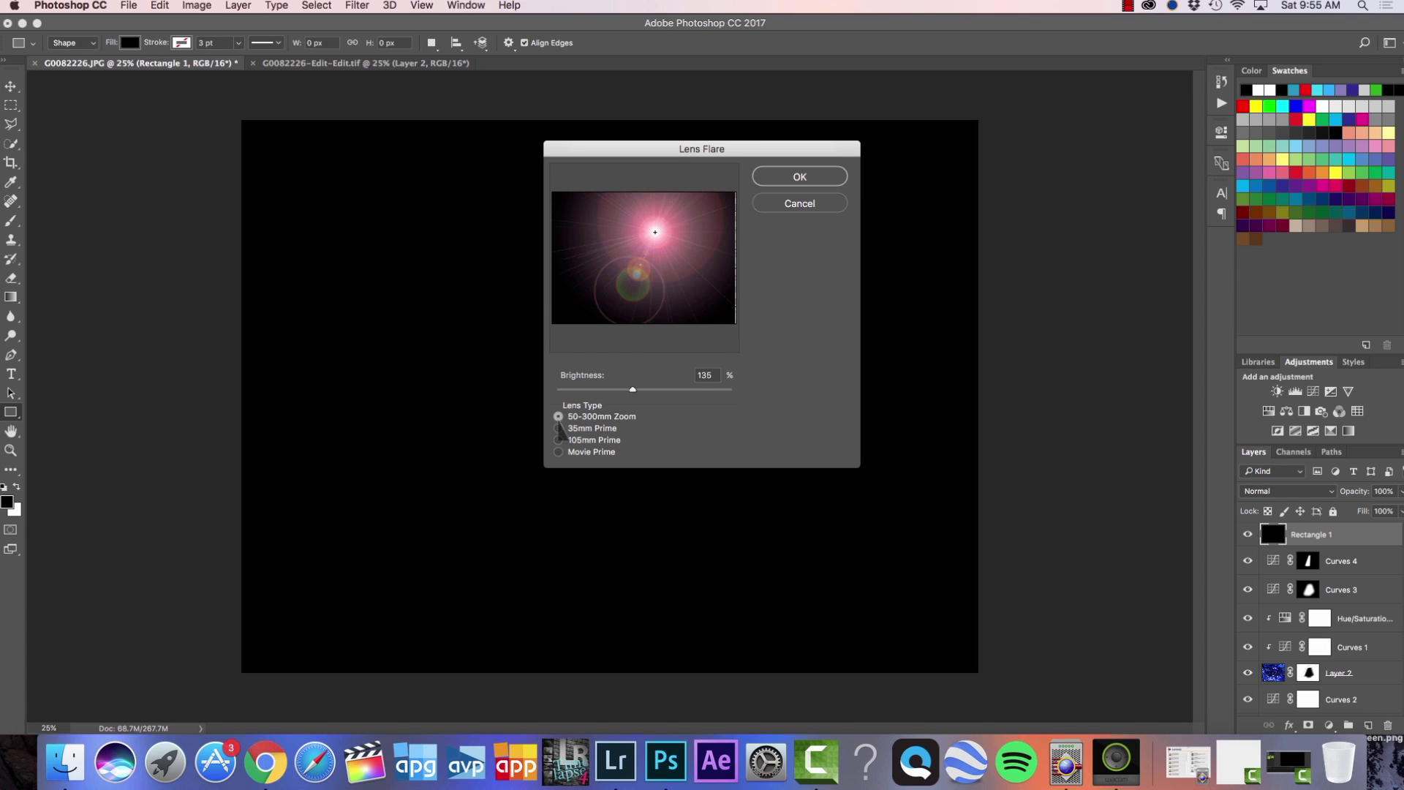
{"action": "left_click", "coordinate": [559, 440]}
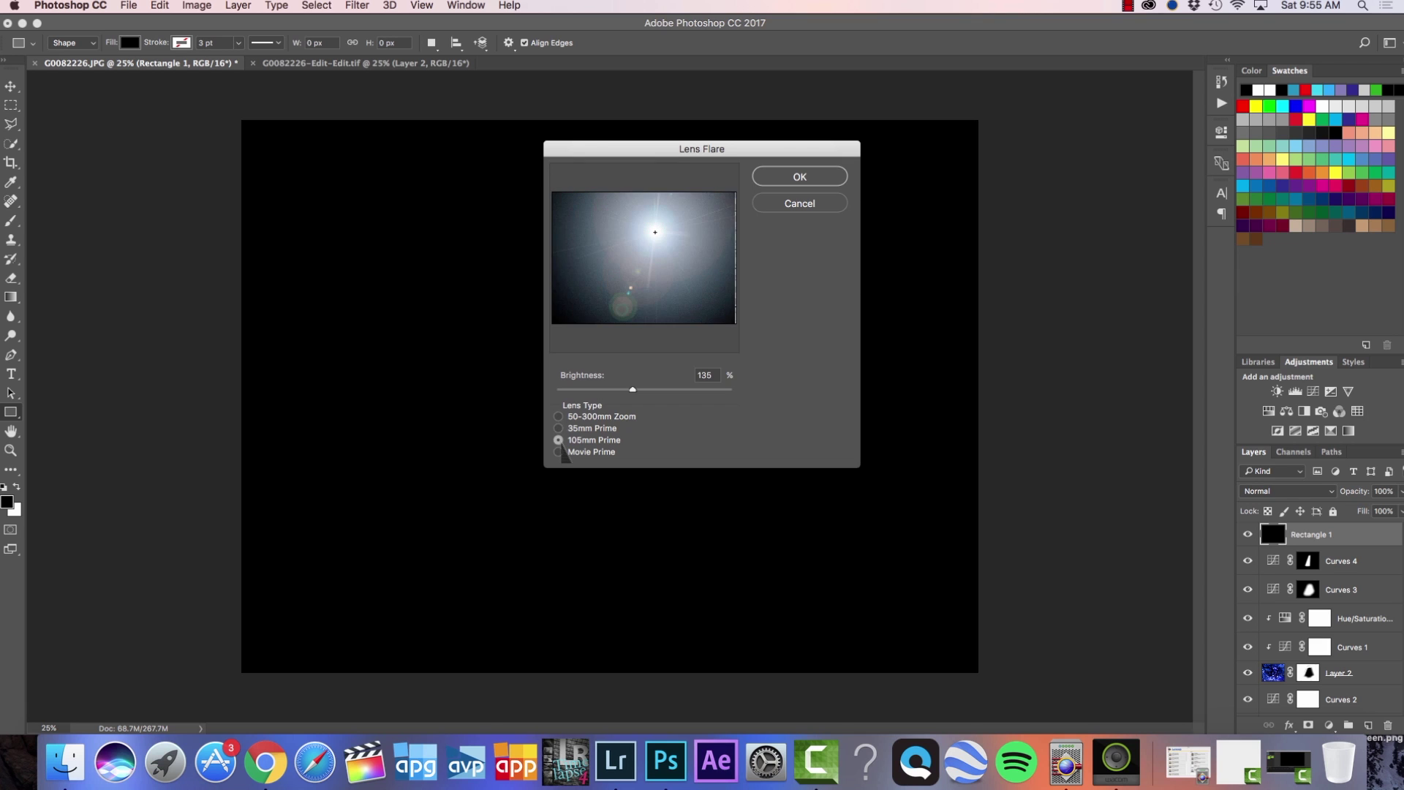
{"action": "key", "text": "Return"}
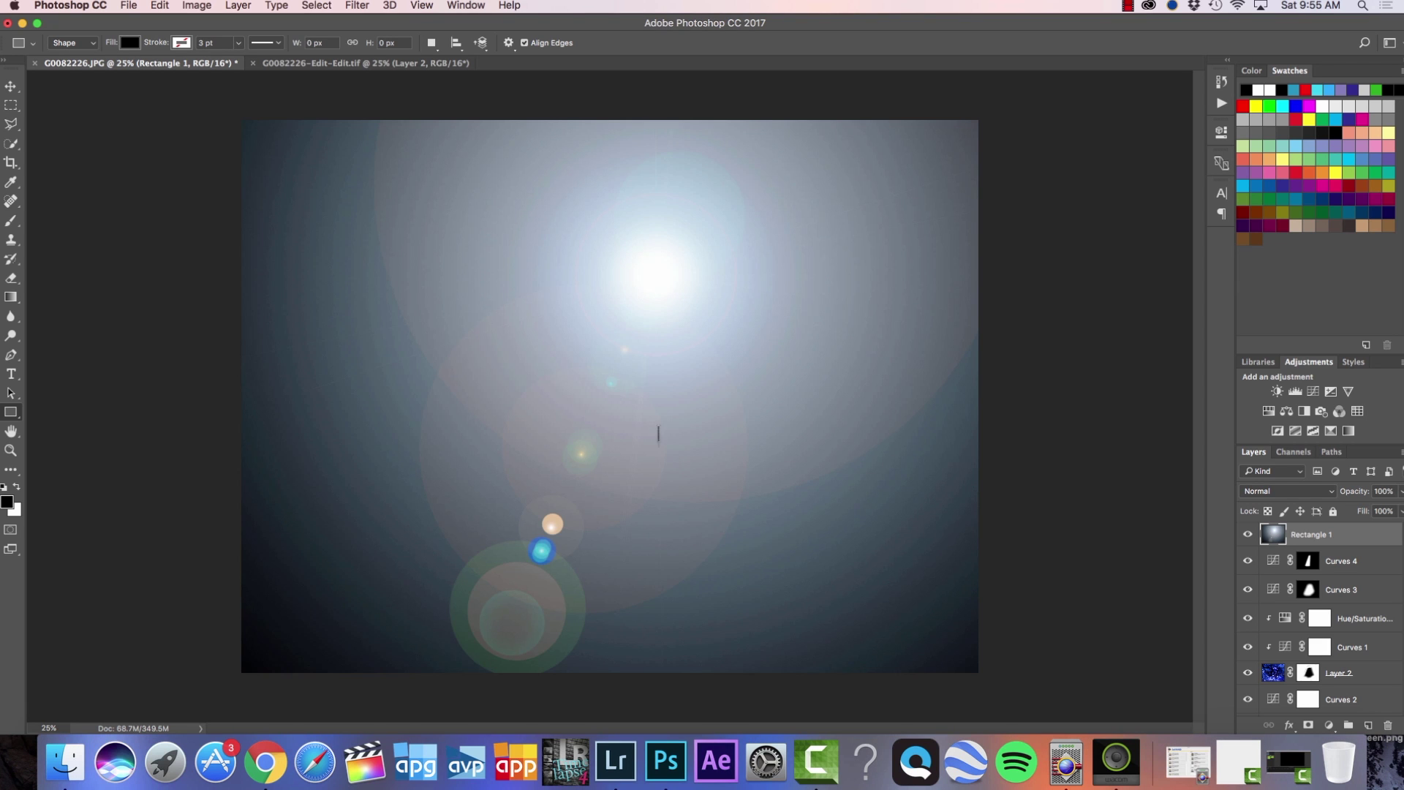
Step: Try the Overlay blend mode on the flare layer, settle on Linear Light and reduce the layer's opacity
{"action": "left_click", "coordinate": [1276, 490]}
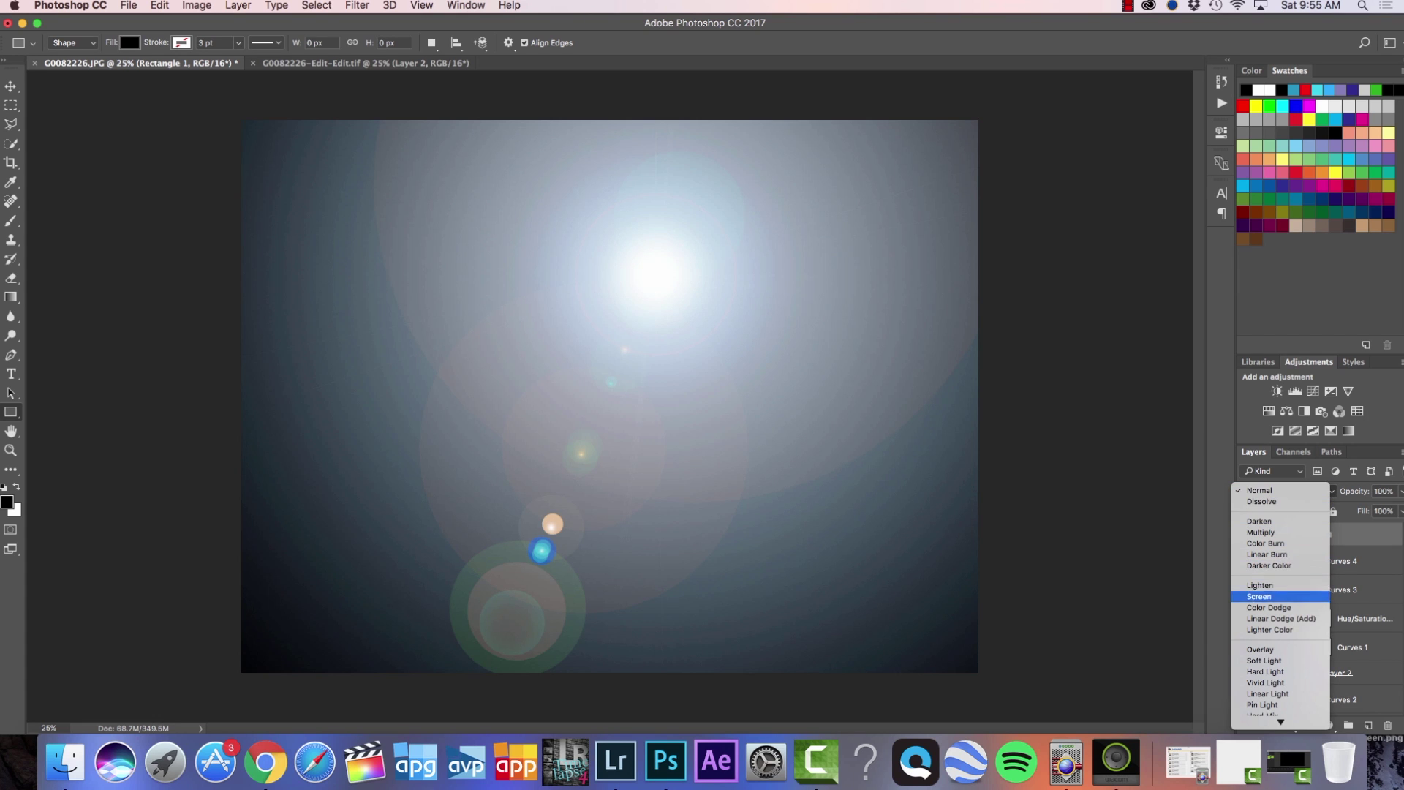
{"action": "left_click", "coordinate": [1260, 650]}
{"action": "left_click", "coordinate": [1275, 490]}
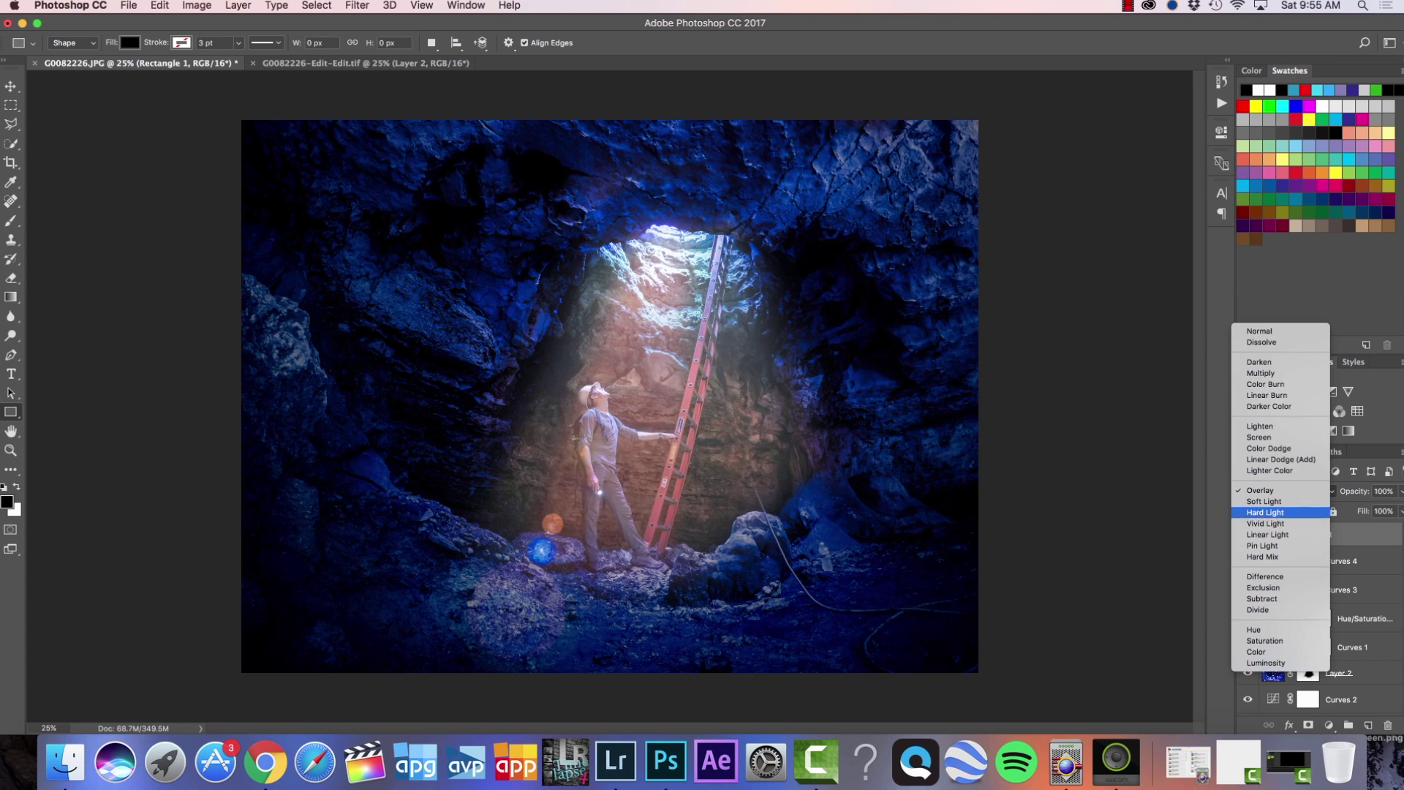
{"action": "left_click", "coordinate": [1267, 534]}
{"action": "left_click", "coordinate": [1268, 503]}
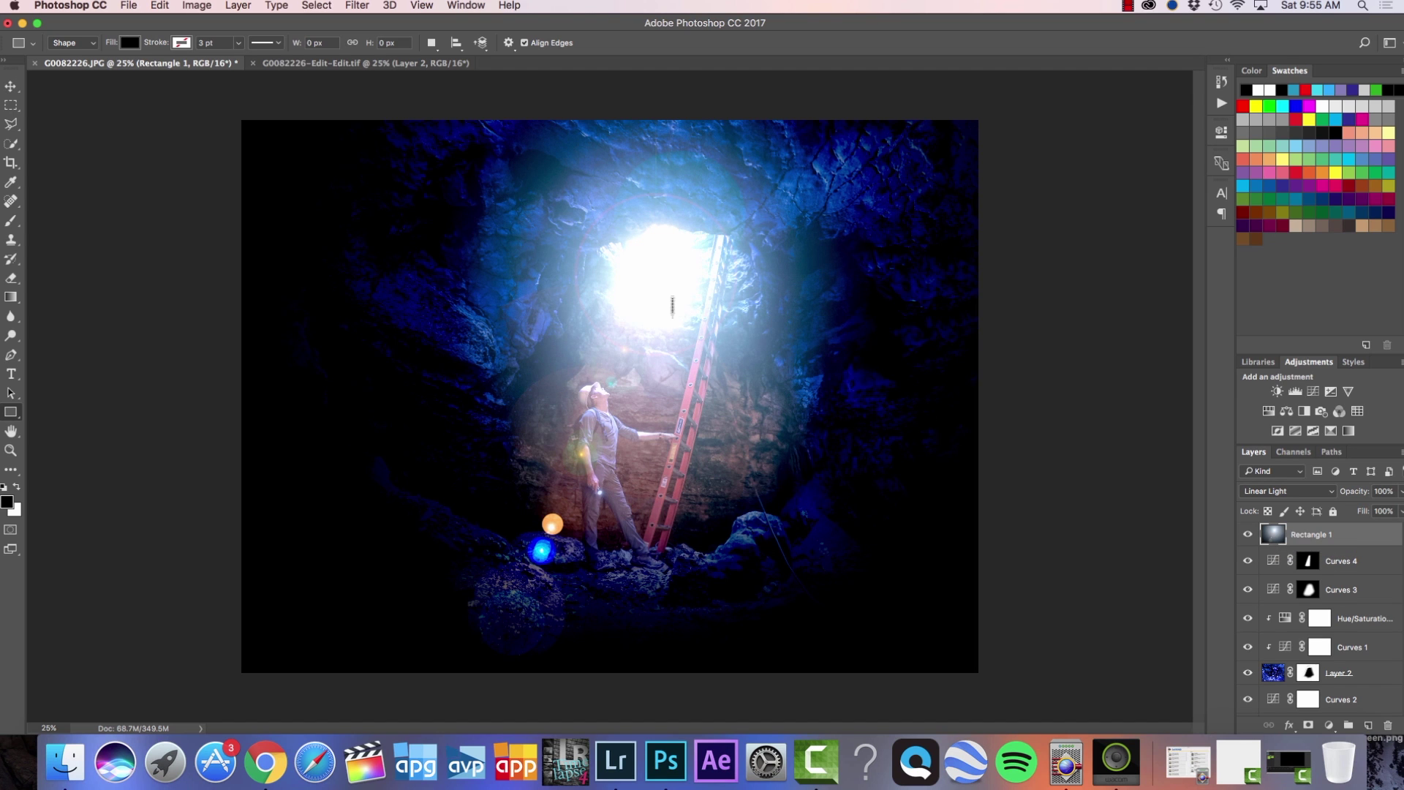
{"action": "left_click", "coordinate": [1401, 491]}
{"action": "left_click_drag", "start_coordinate": [1397, 509], "coordinate": [1368, 509]}
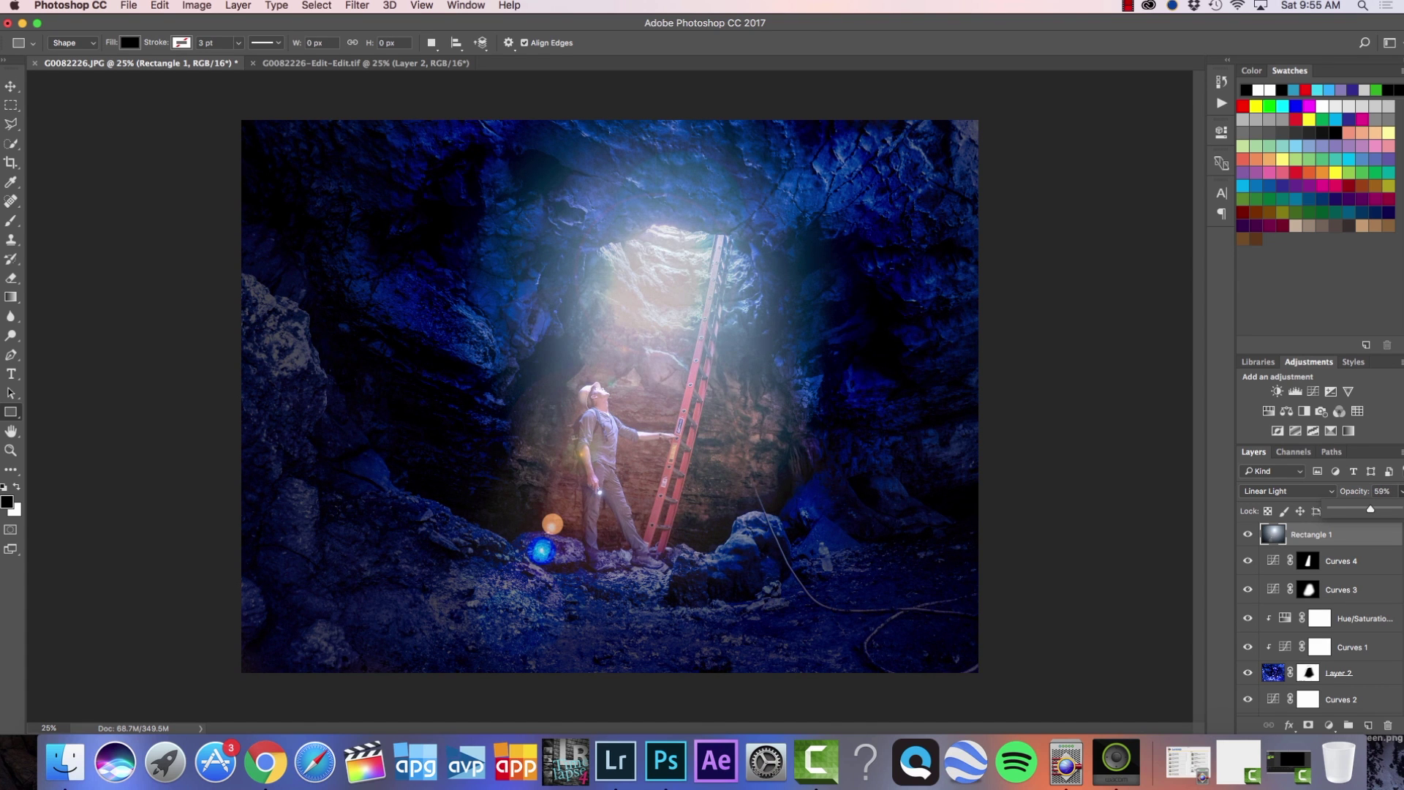
{"action": "left_click_drag", "start_coordinate": [1370, 509], "coordinate": [1377, 509]}
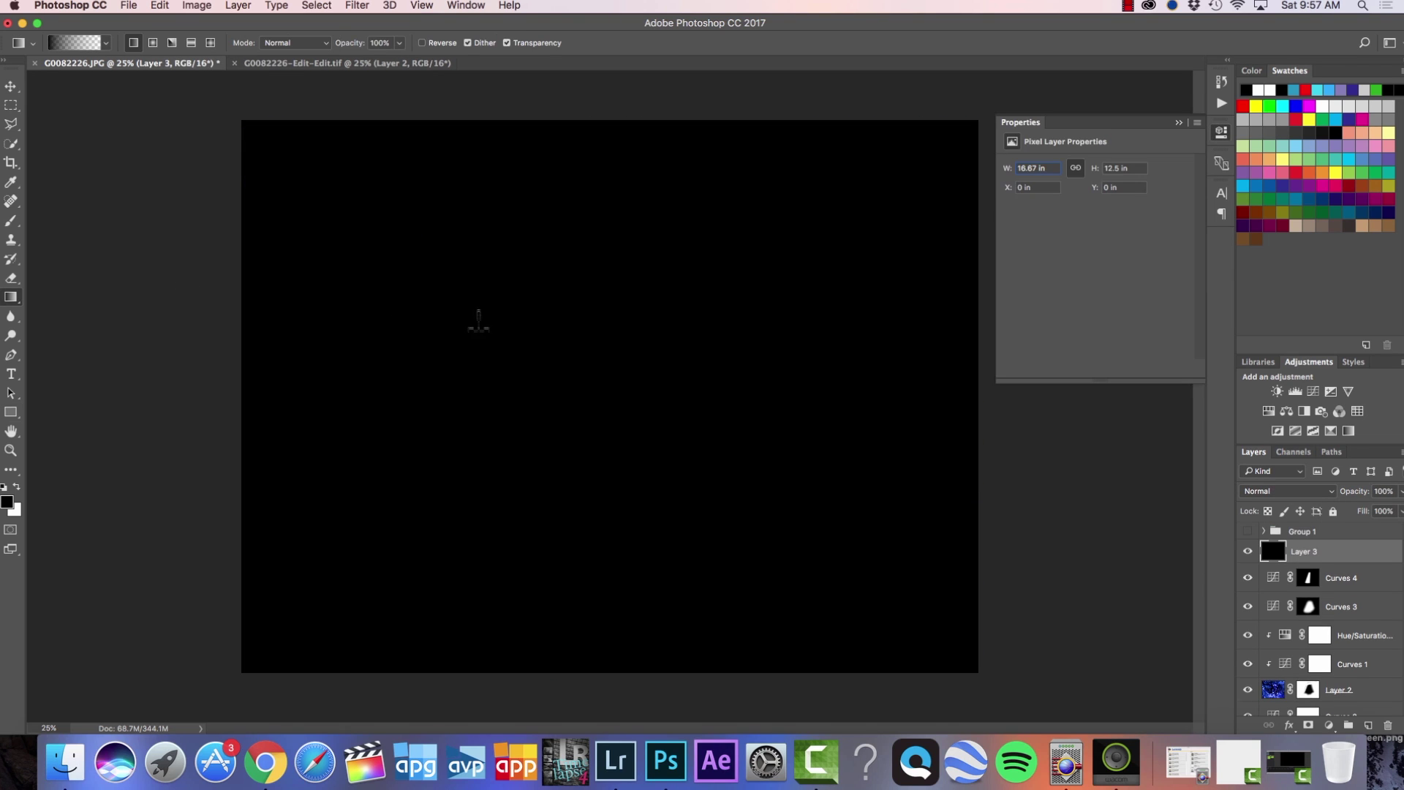
Step: Render a 35mm Prime lens flare at 135% brightness on the black Layer 3
{"action": "left_click", "coordinate": [356, 5]}
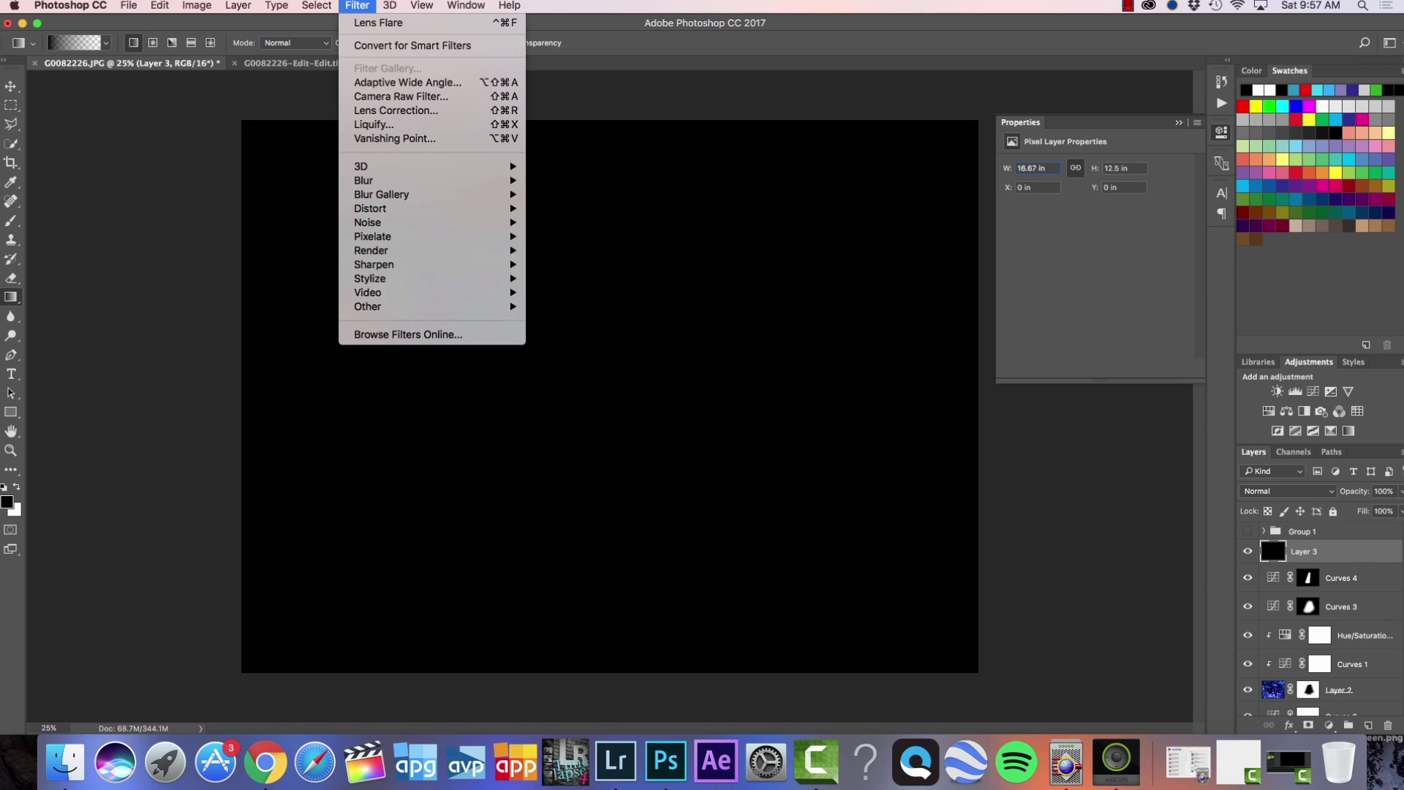
{"action": "mouse_move", "coordinate": [410, 250]}
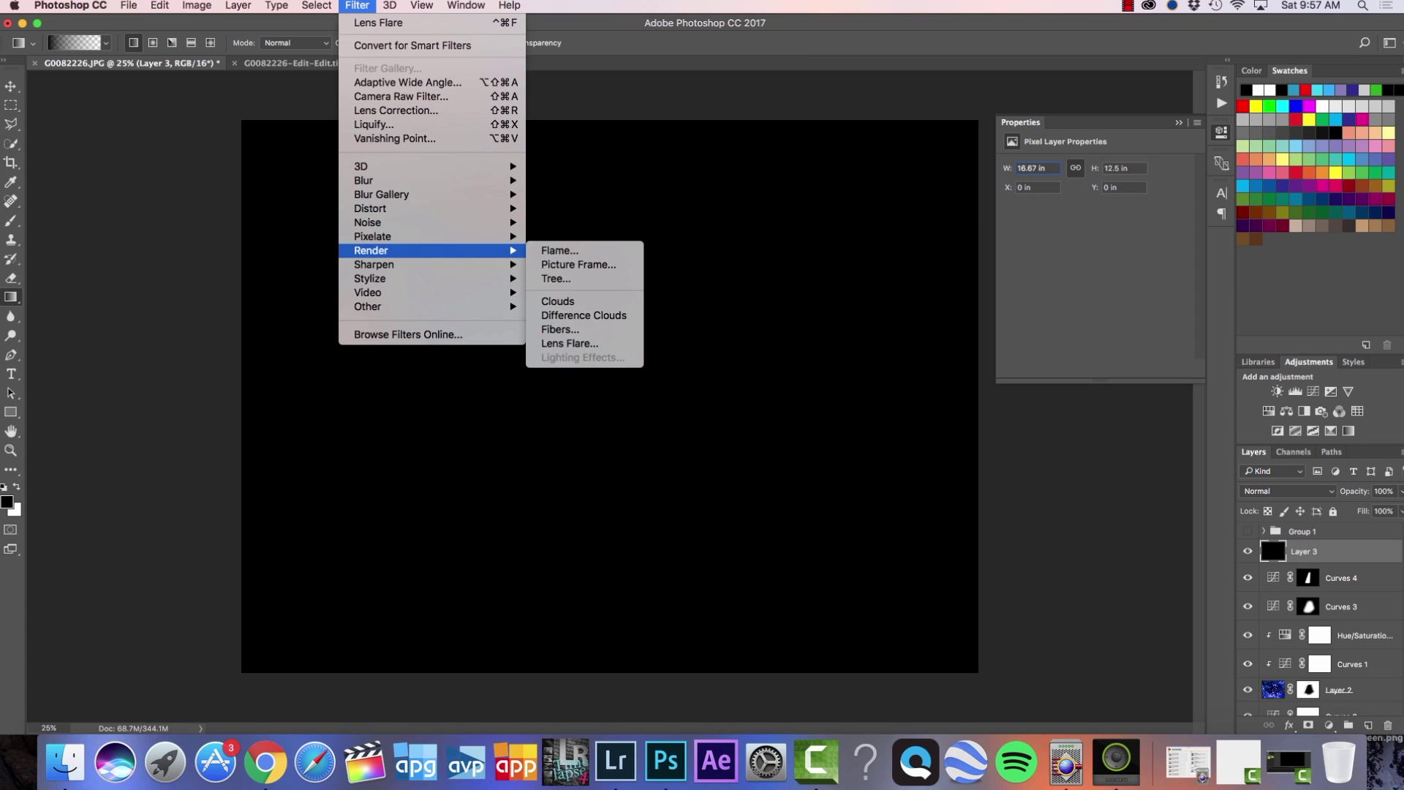
{"action": "left_click", "coordinate": [570, 342]}
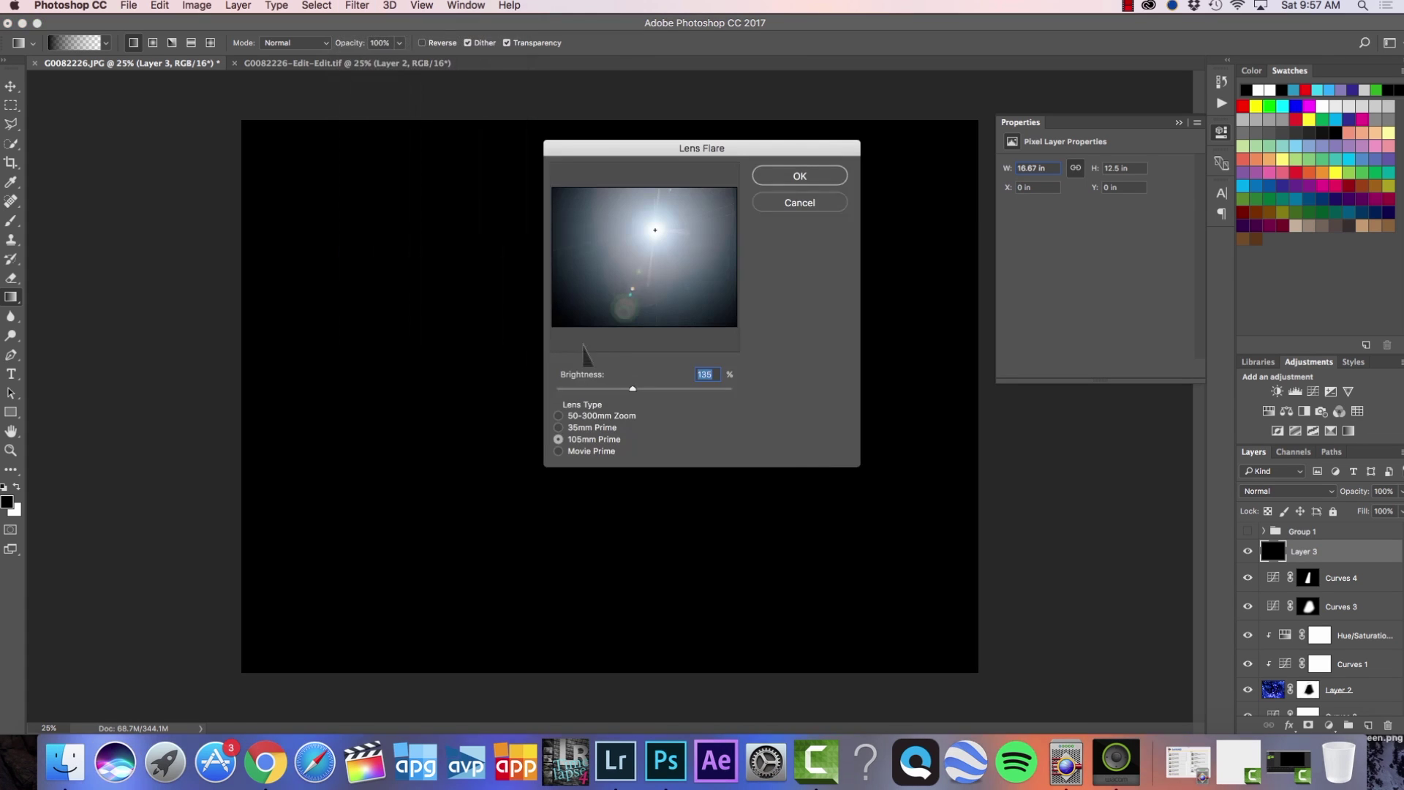
{"action": "left_click", "coordinate": [558, 426]}
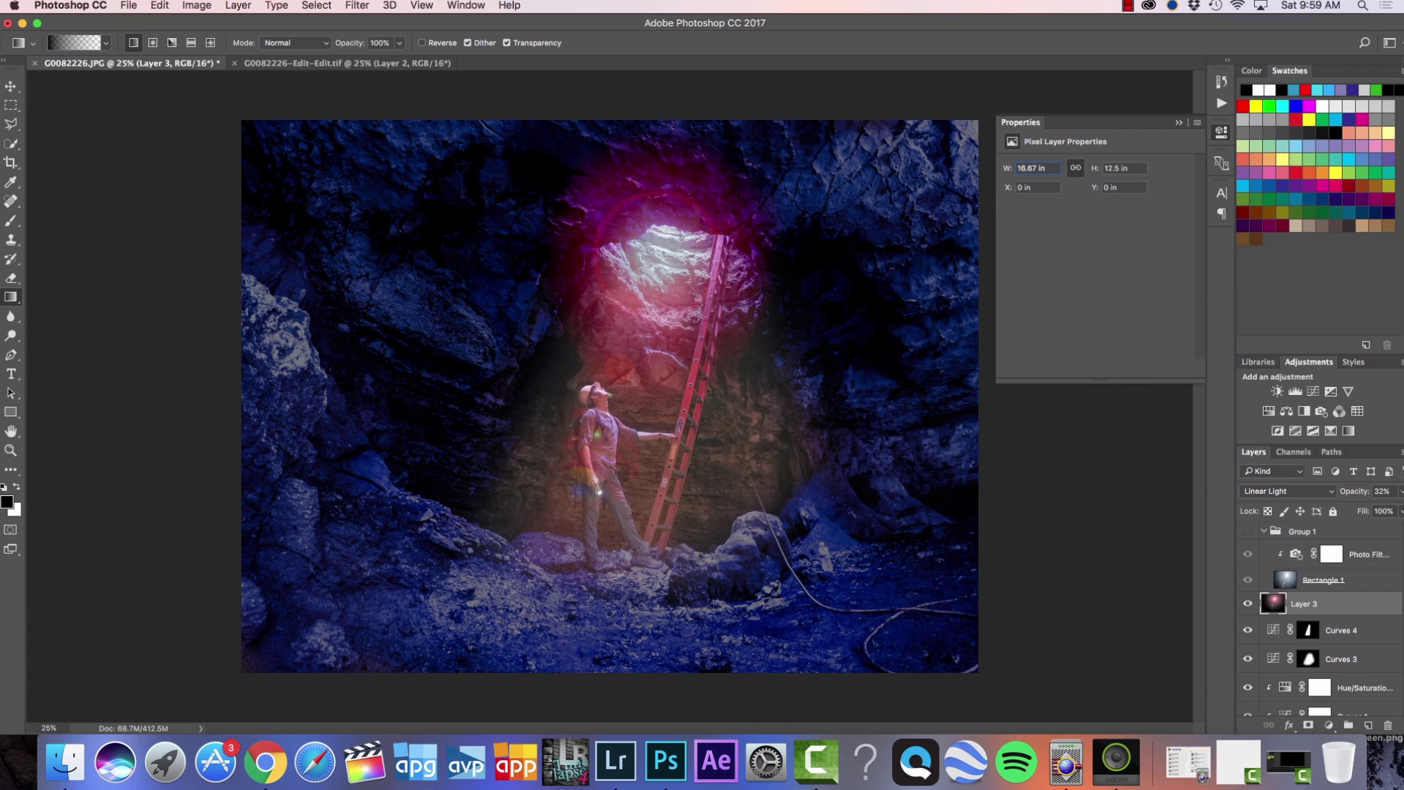
Step: Change Layer 3's blend mode to Linear Dodge (Add) and shift the flare about 0.35 in right and 0.38 in up
{"action": "left_click", "coordinate": [1279, 491]}
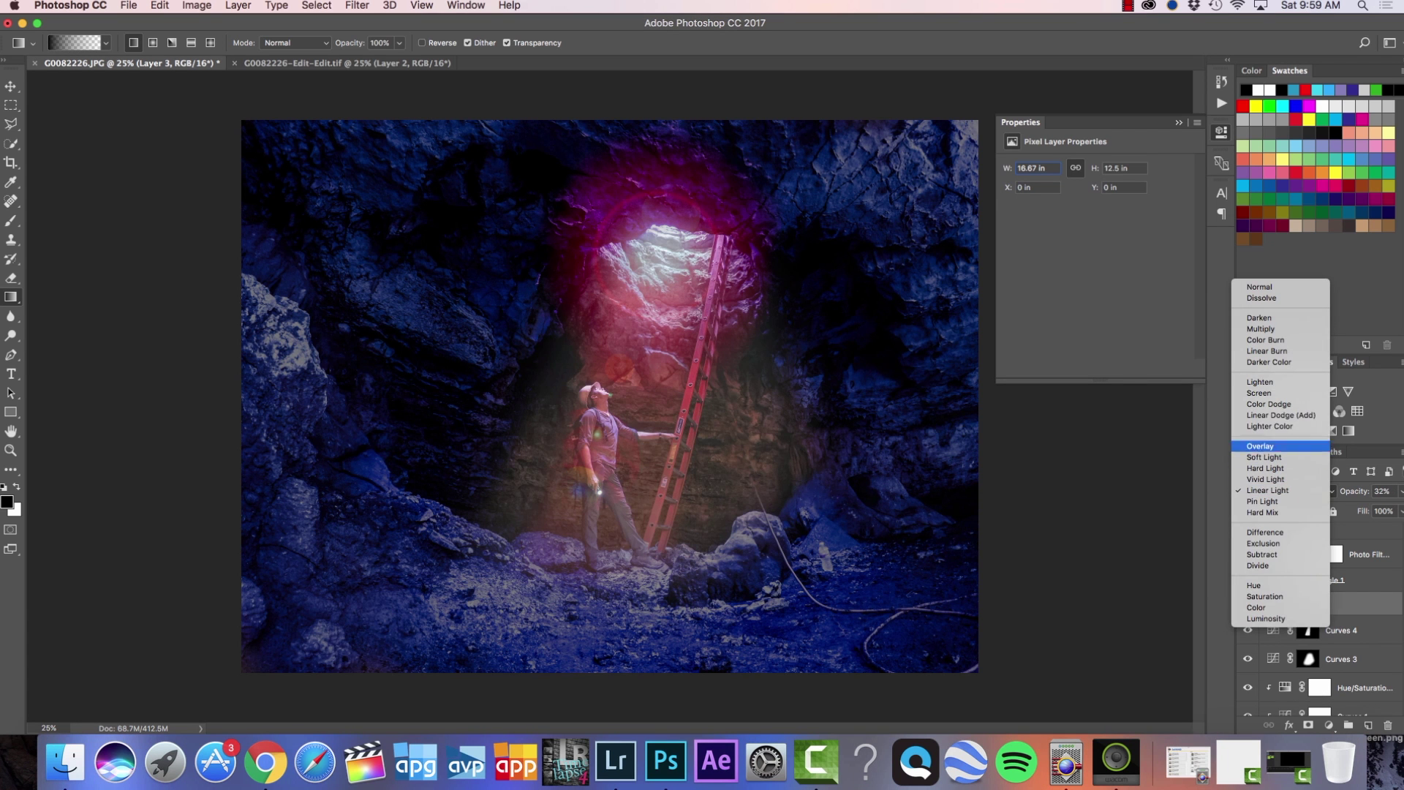
{"action": "left_click", "coordinate": [1280, 415]}
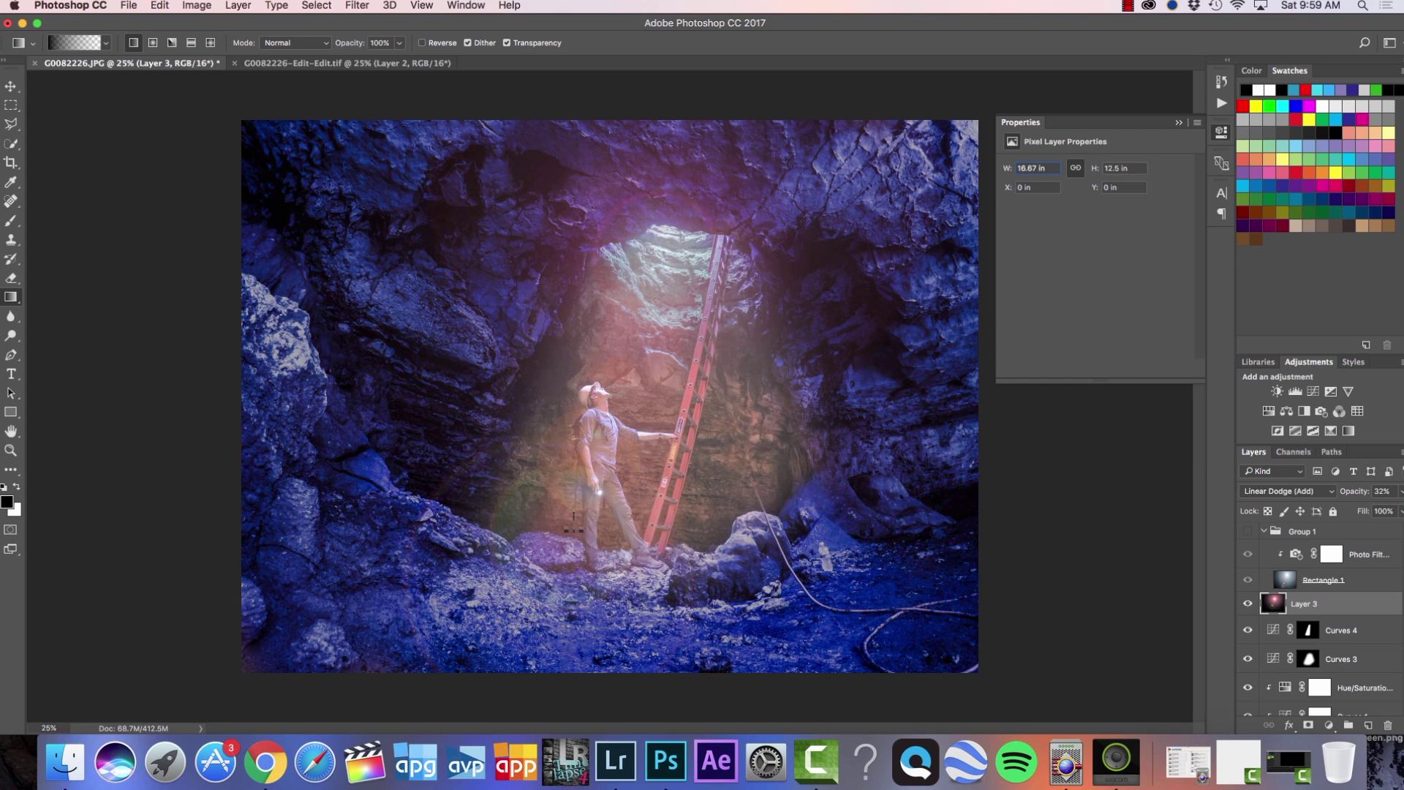
{"action": "key", "text": "v"}
{"action": "left_click_drag", "start_coordinate": [606, 516], "coordinate": [622, 497]}
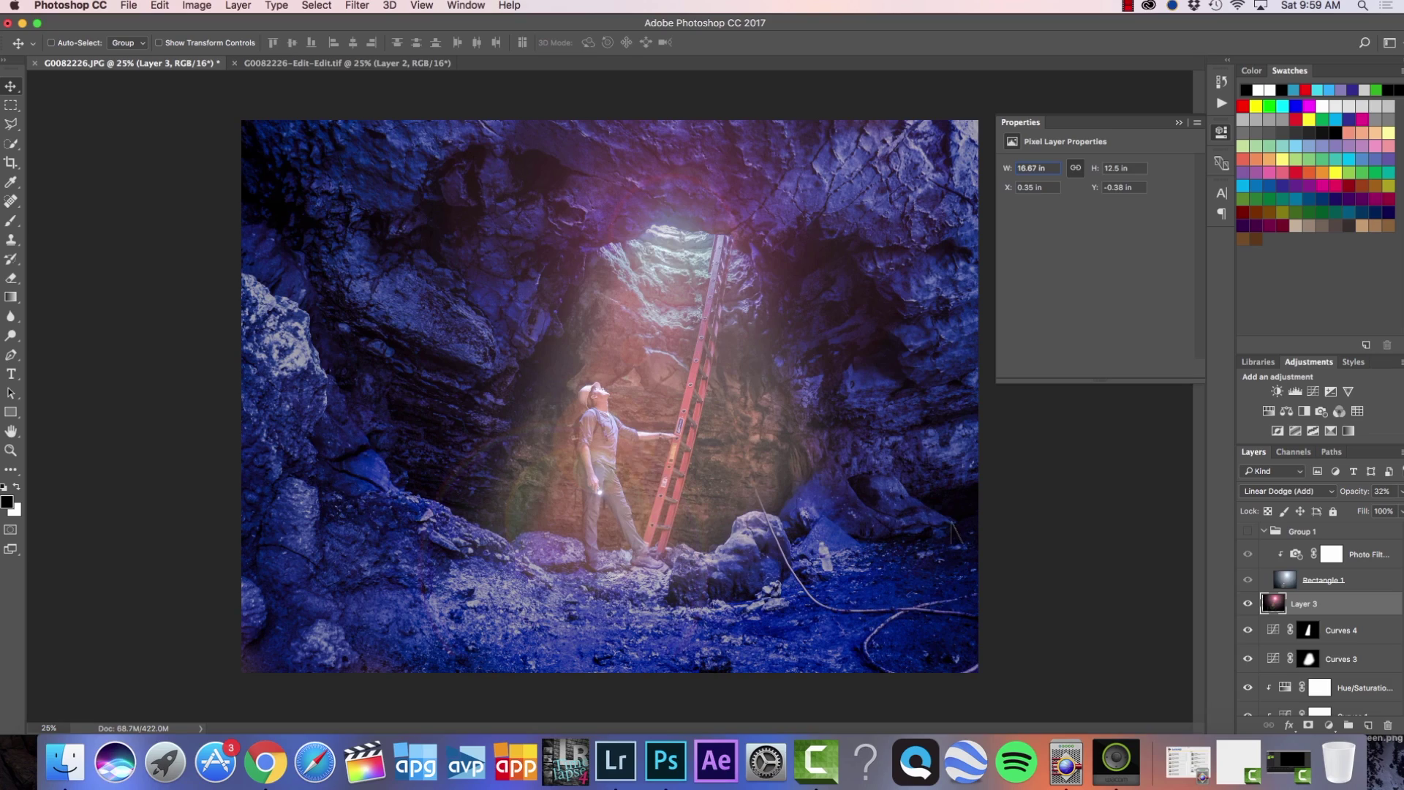
Step: Hide the Layer 3 lens flare, and reduce the opacity of Rectangle 1 copy in the G0082226-Edit-Edit.tif document
{"action": "left_click_drag", "start_coordinate": [1140, 291], "coordinate": [1128, 272]}
{"action": "left_click", "coordinate": [1247, 602]}
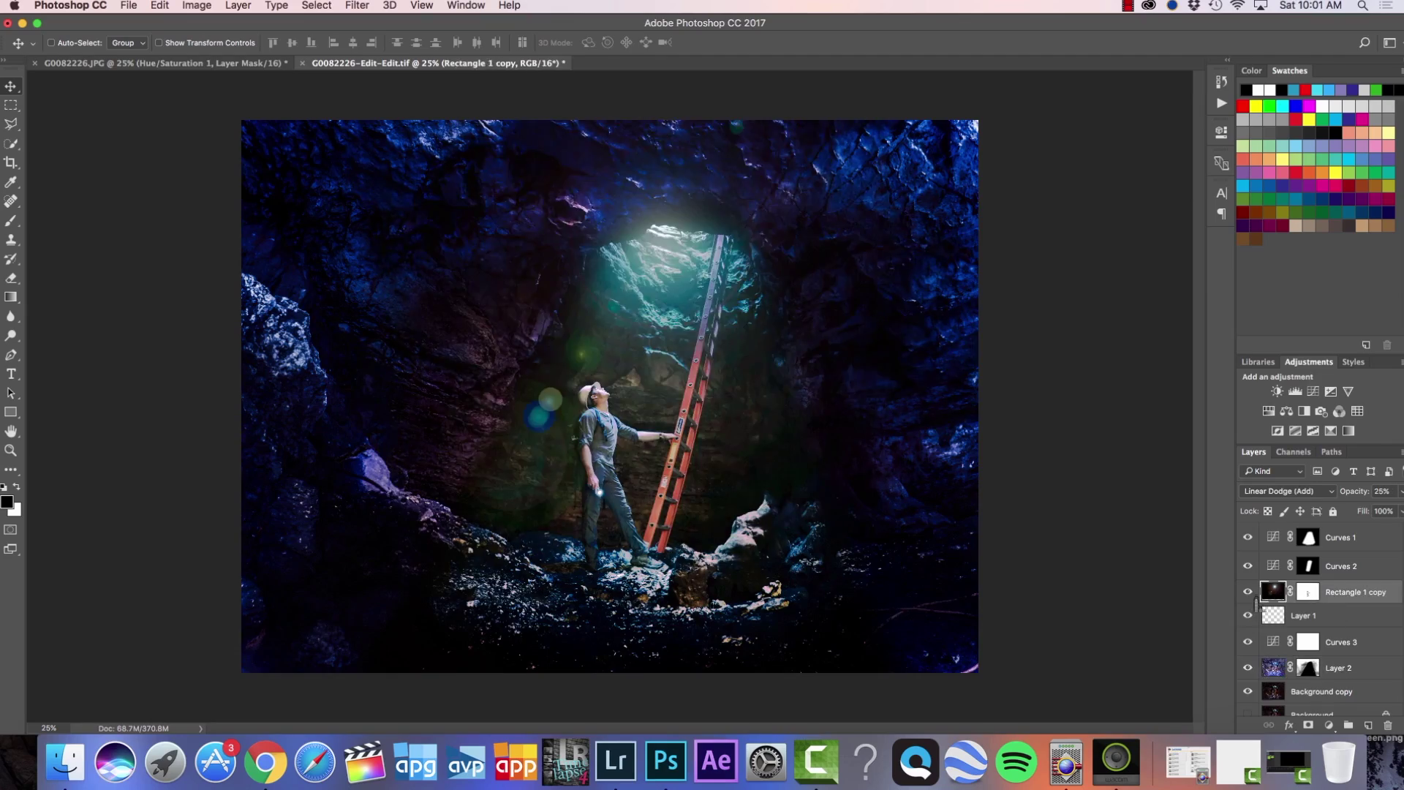
{"action": "left_click_drag", "start_coordinate": [1352, 509], "coordinate": [1340, 510]}
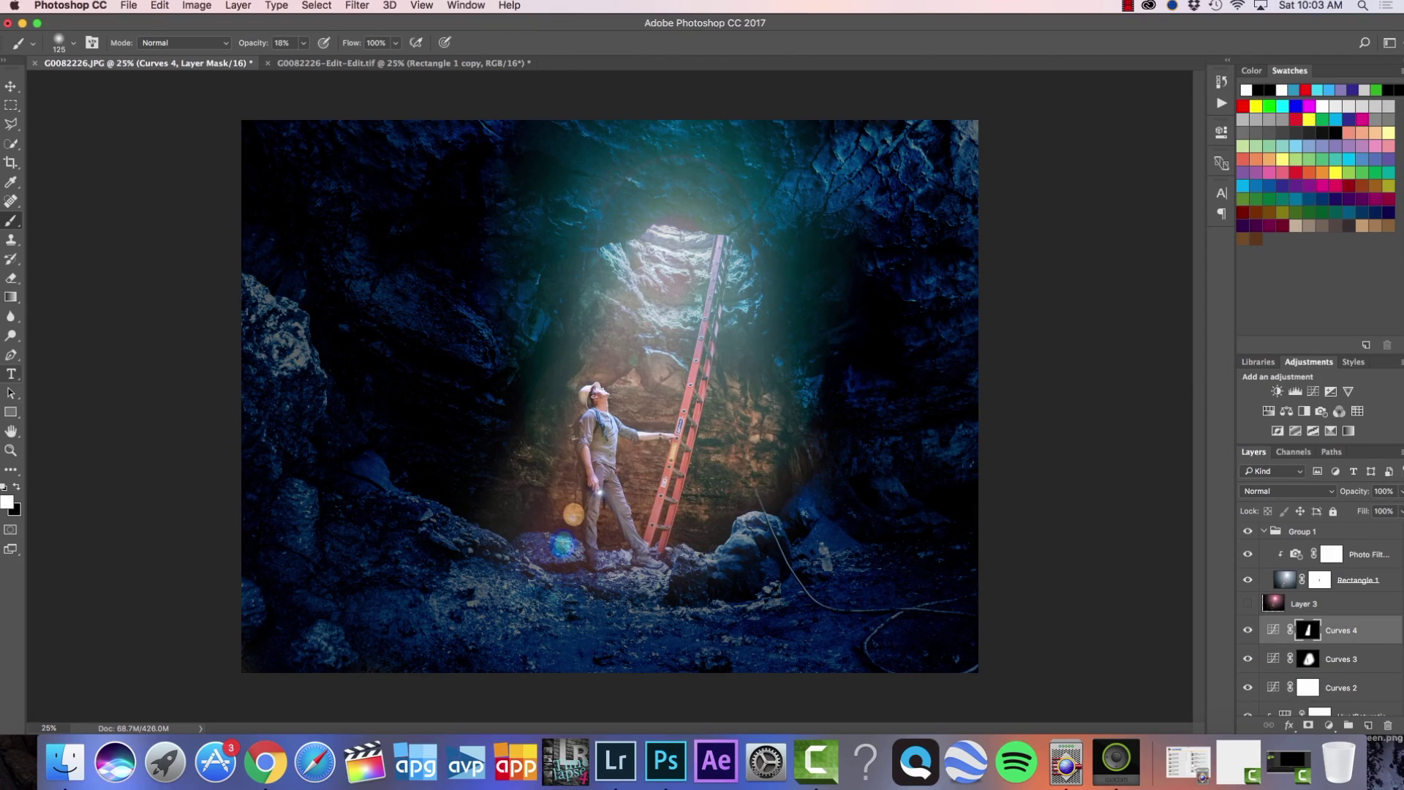
Step: In G0082226.JPG, select a beam from the man's hand to the ladder's foot and add a Curves adjustment with the Blue channel raised
{"action": "key", "text": "l"}
{"action": "left_click", "coordinate": [601, 491]}
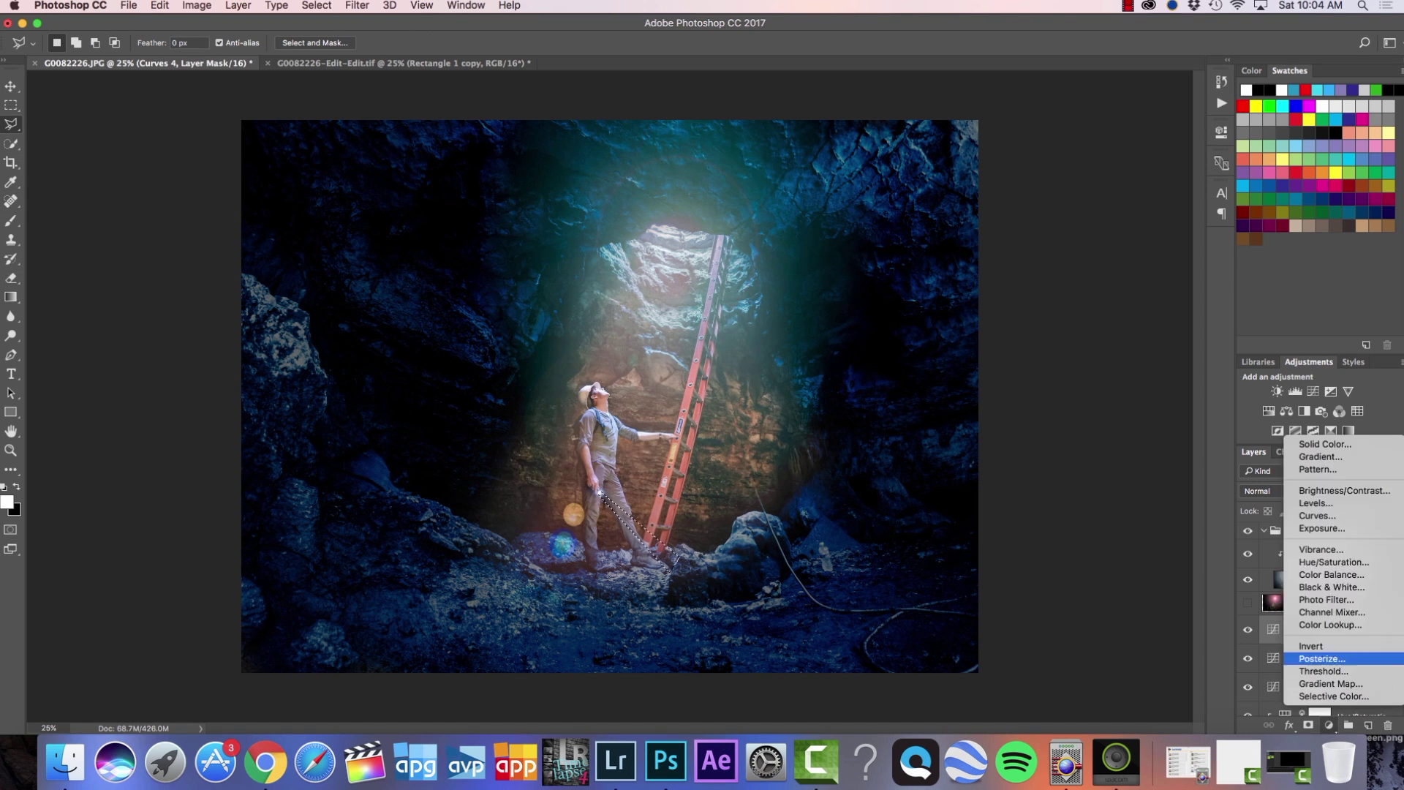
{"action": "left_click", "coordinate": [1317, 515]}
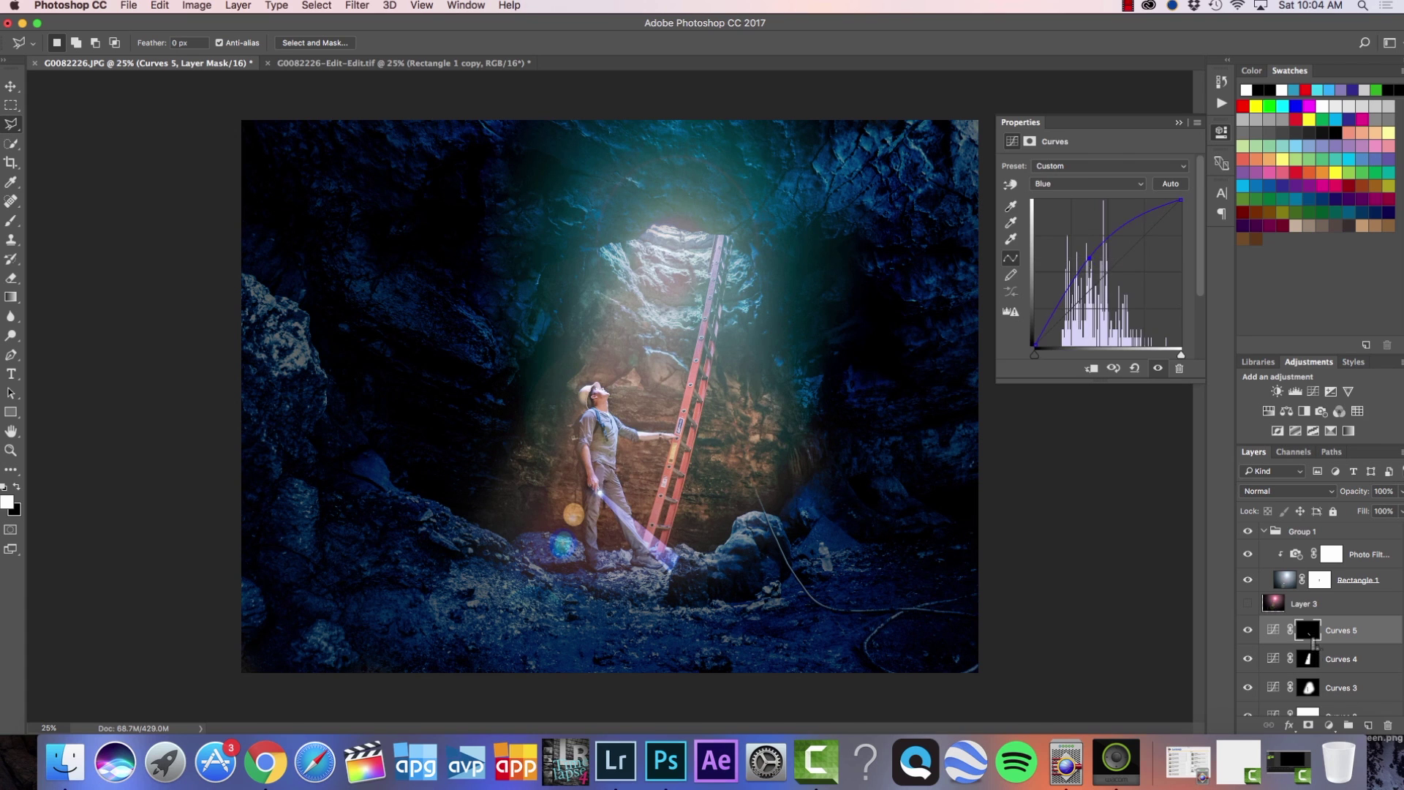
Step: Soften the Curves 5 mask with a 26.1-pixel Gaussian Blur and lower the layer's opacity to about 67%
{"action": "left_click", "coordinate": [1308, 630]}
{"action": "left_click", "coordinate": [357, 6]}
{"action": "mouse_move", "coordinate": [317, 5]}
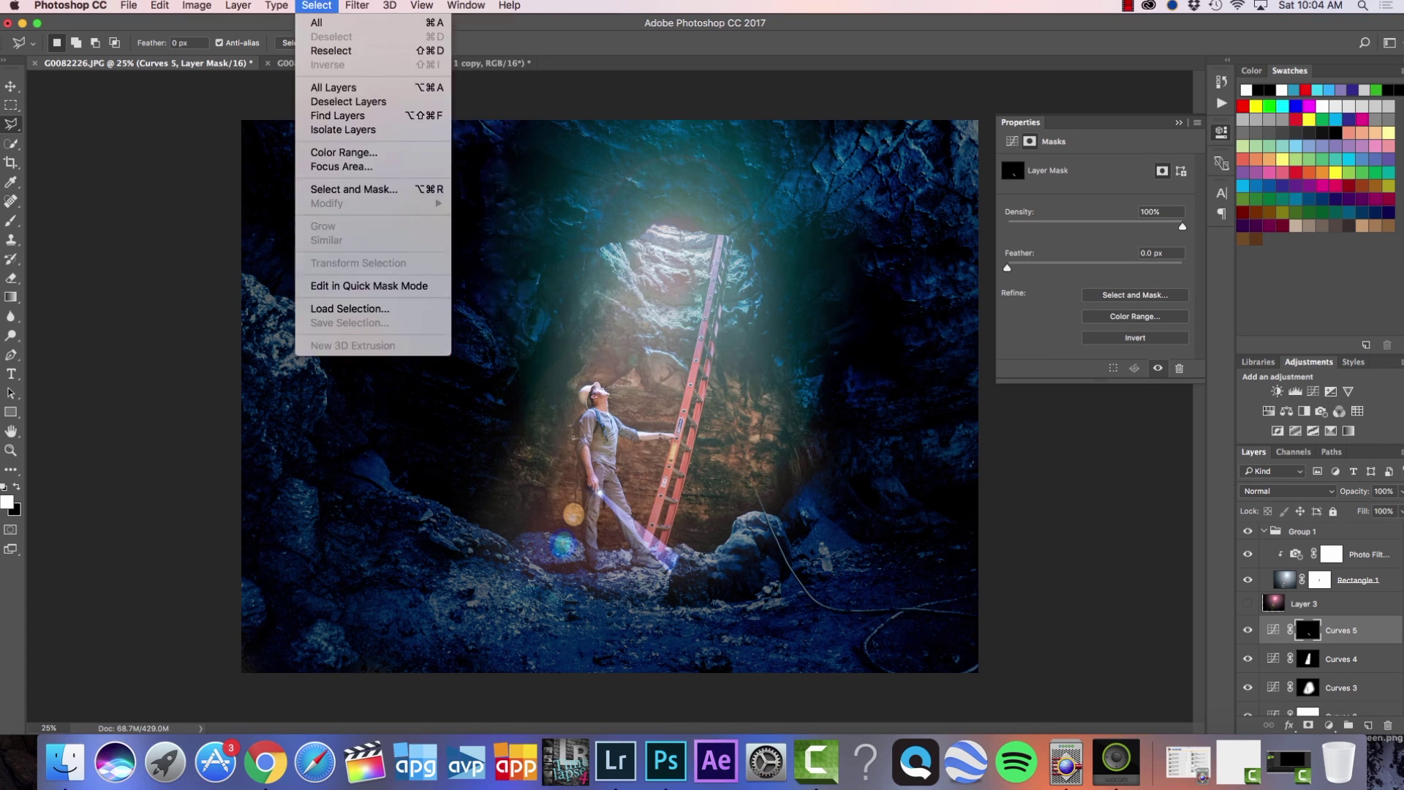
{"action": "mouse_move", "coordinate": [364, 181]}
{"action": "left_click", "coordinate": [567, 237]}
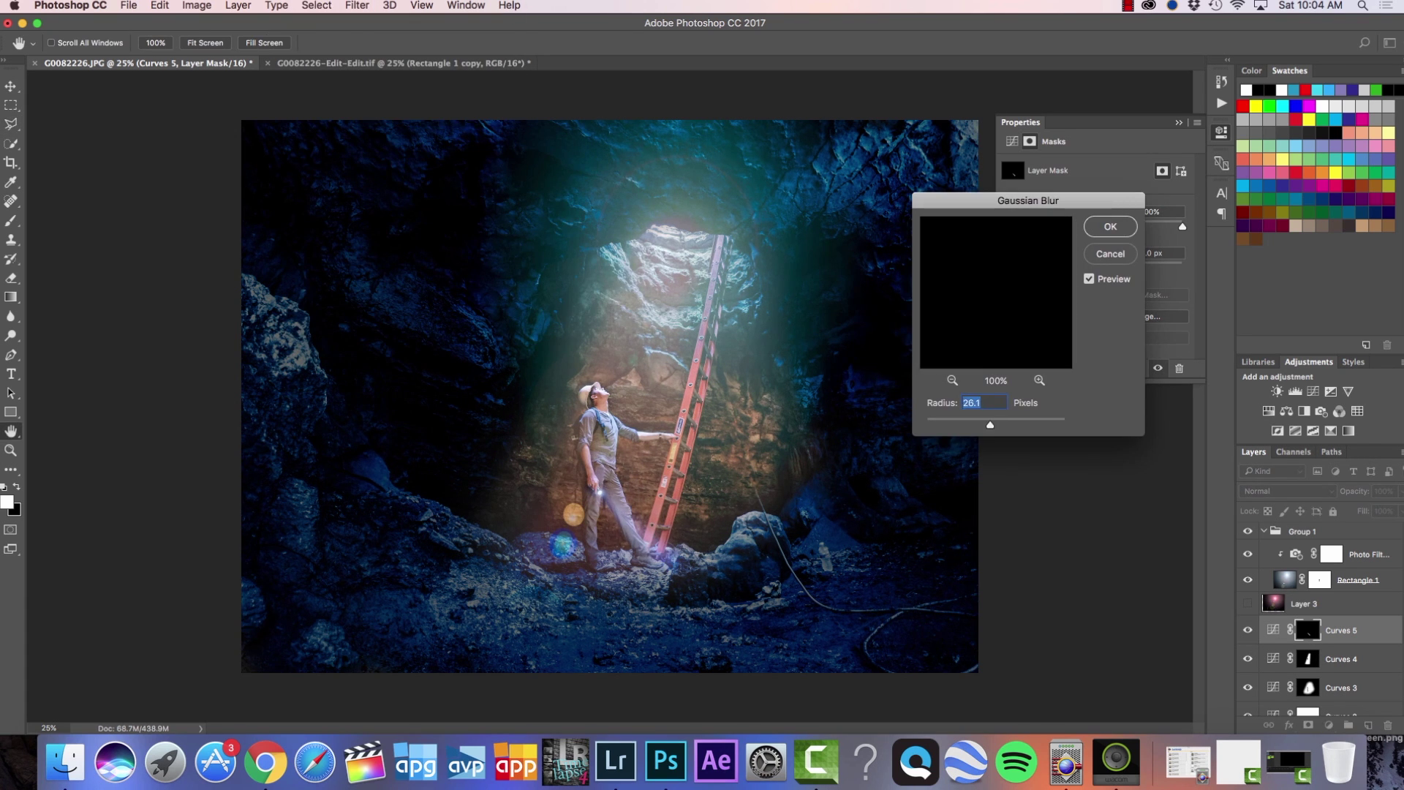
{"action": "key", "text": "Return"}
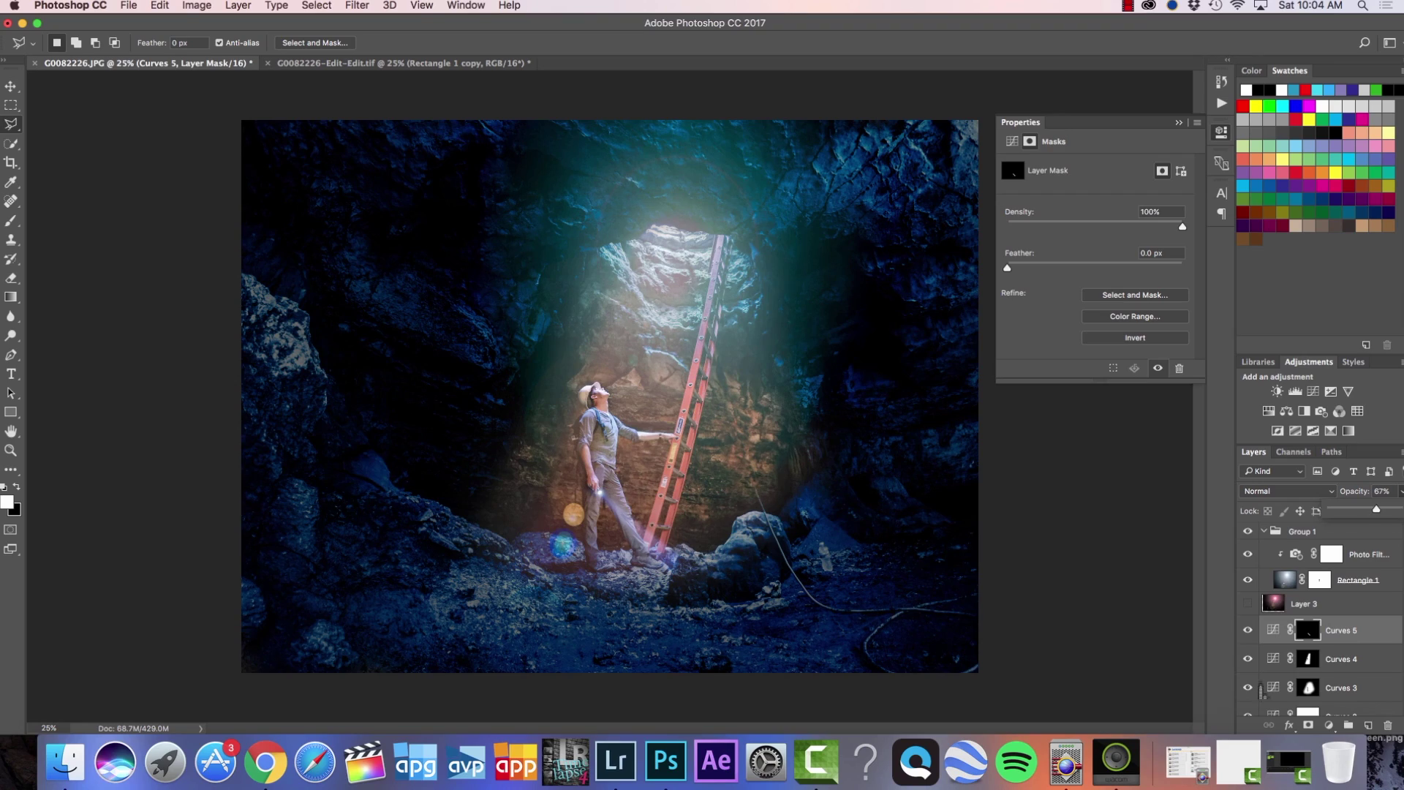
Step: Raise the RGB curve of Curves 1, the adjustment clipped to Layer 2, to lighten the blue cave walls slightly
{"action": "scroll", "coordinate": [1260, 689], "scroll_direction": "down", "scroll_amount": 5}
{"action": "left_click", "coordinate": [1271, 654]}
{"action": "left_click", "coordinate": [1286, 630]}
{"action": "left_click_drag", "start_coordinate": [1126, 276], "coordinate": [1123, 269]}
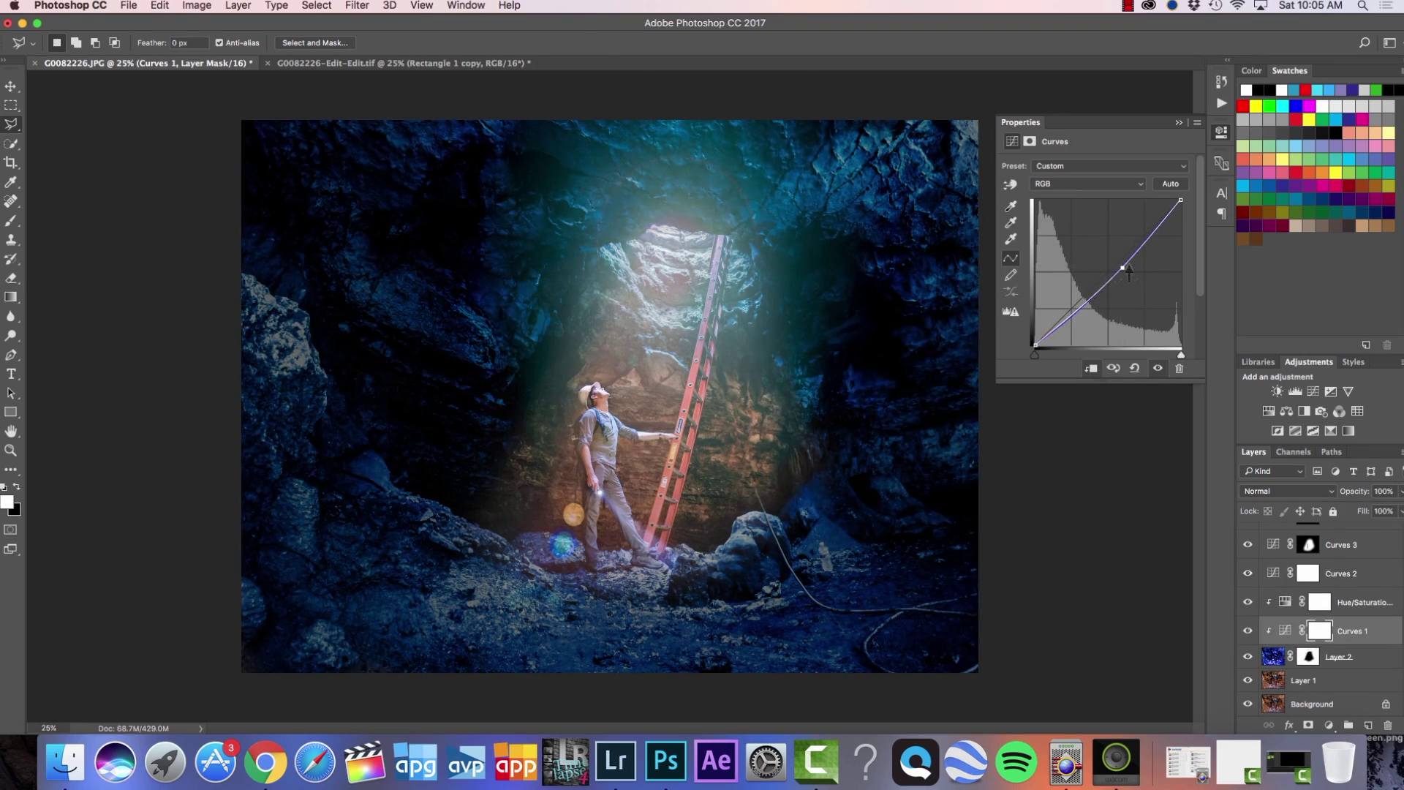